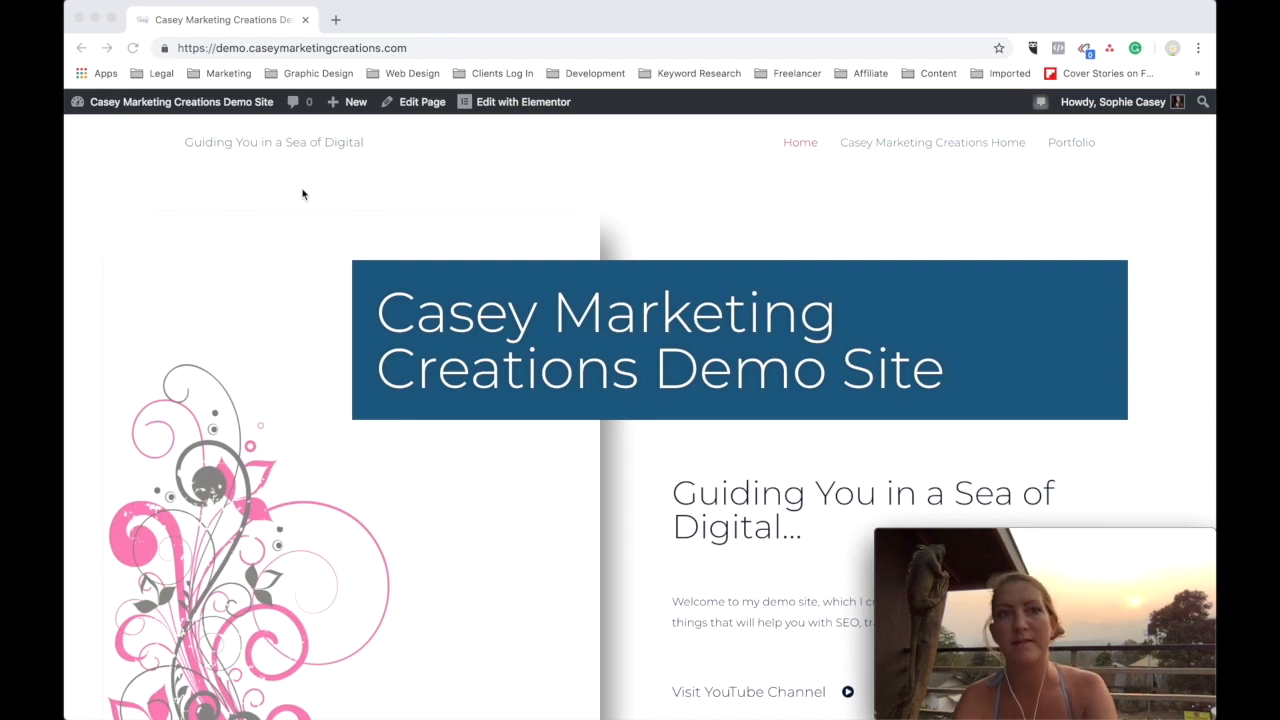
Open Google Analytics in a new browser tab and go to its administration page
click(335, 22)
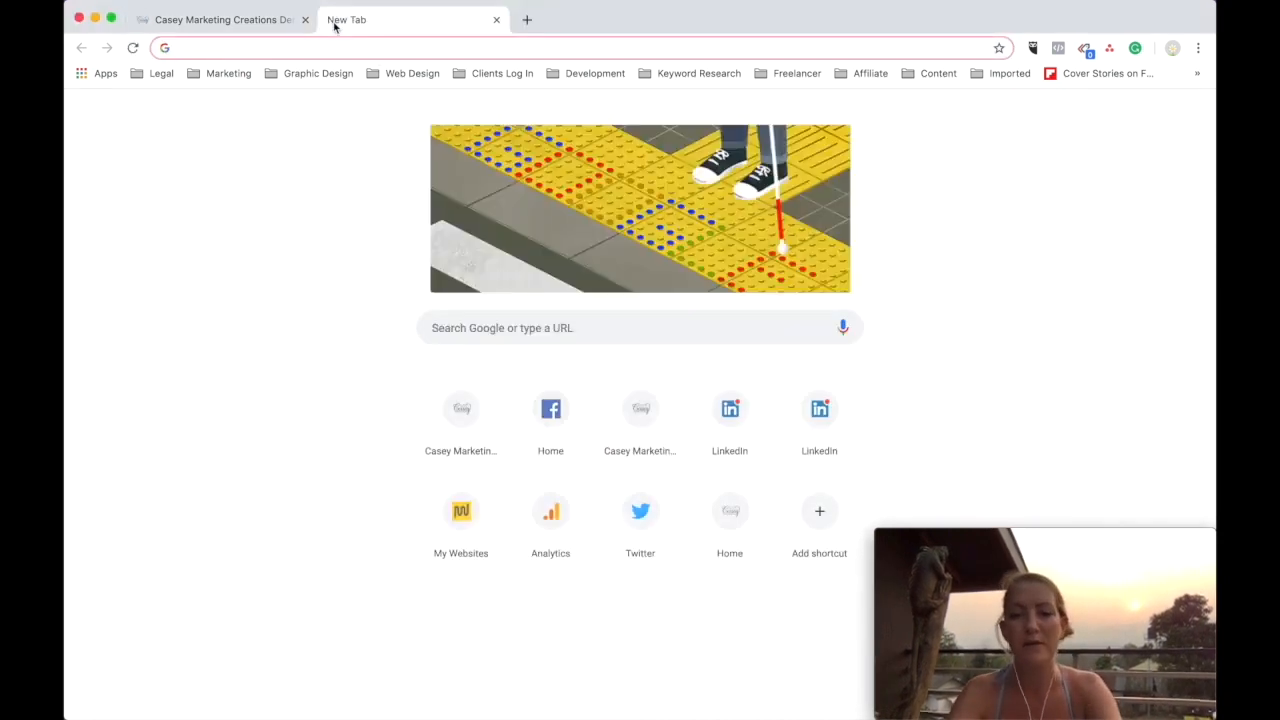
text(ana)
key(Return)
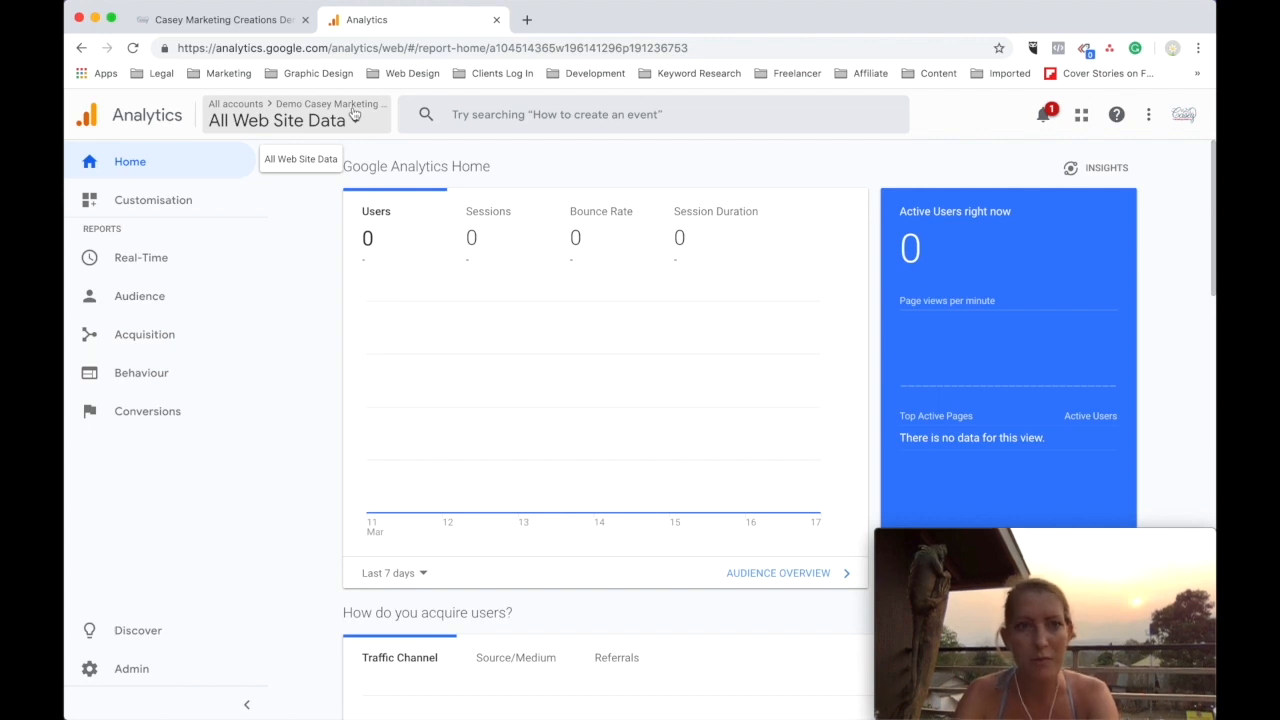
click(125, 673)
click(131, 670)
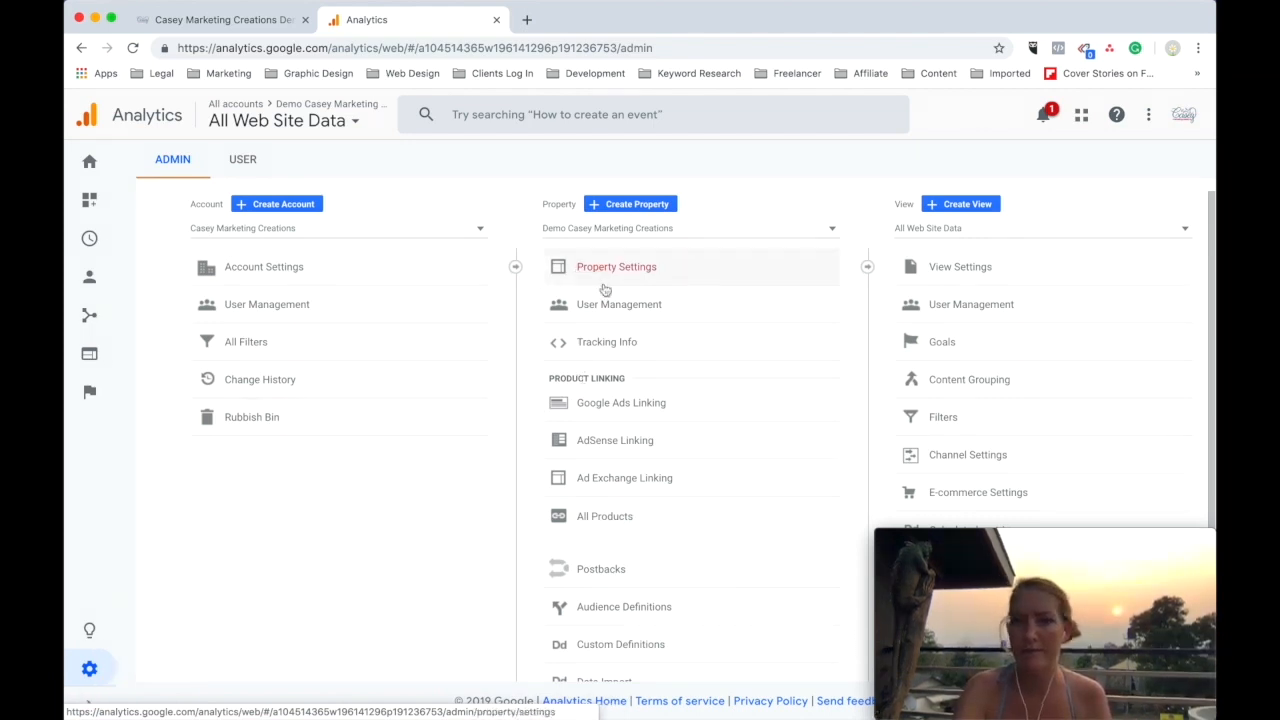
Open the property's Audiences page under Audience Definitions and accept the Enable Remarketing stage for the first audience
click(593, 611)
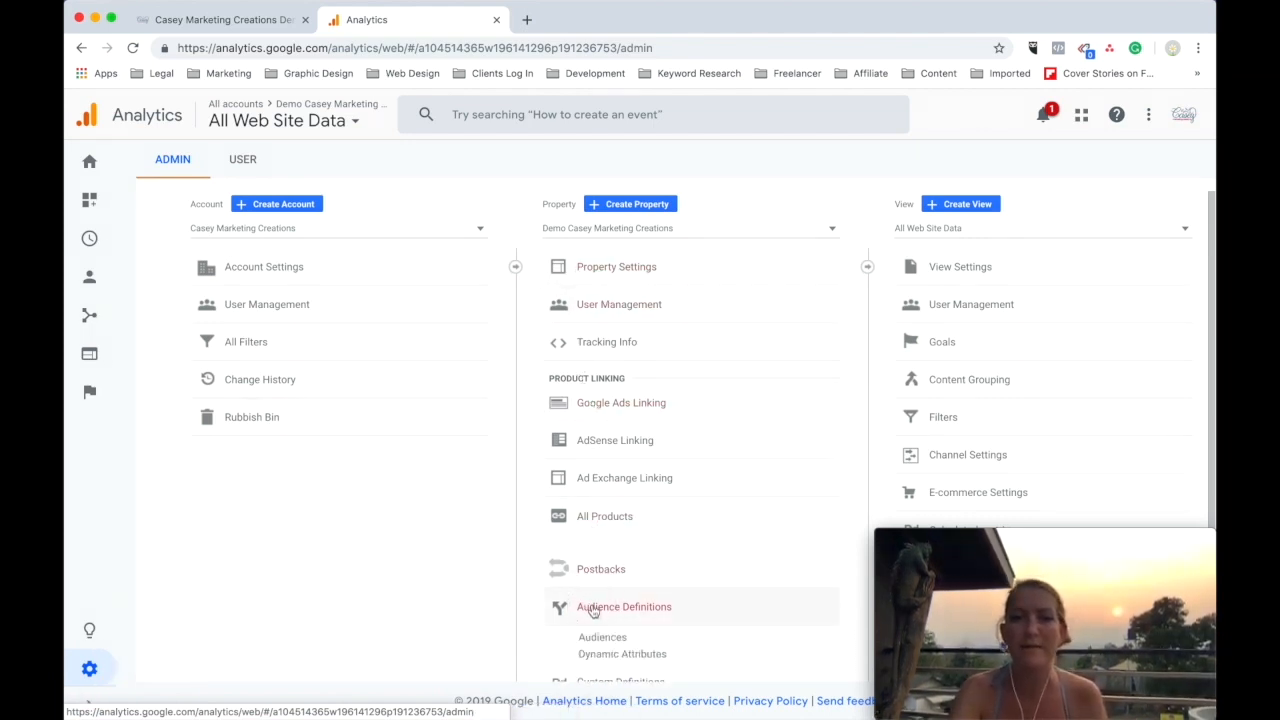
scroll(592, 608, down, 3)
click(602, 447)
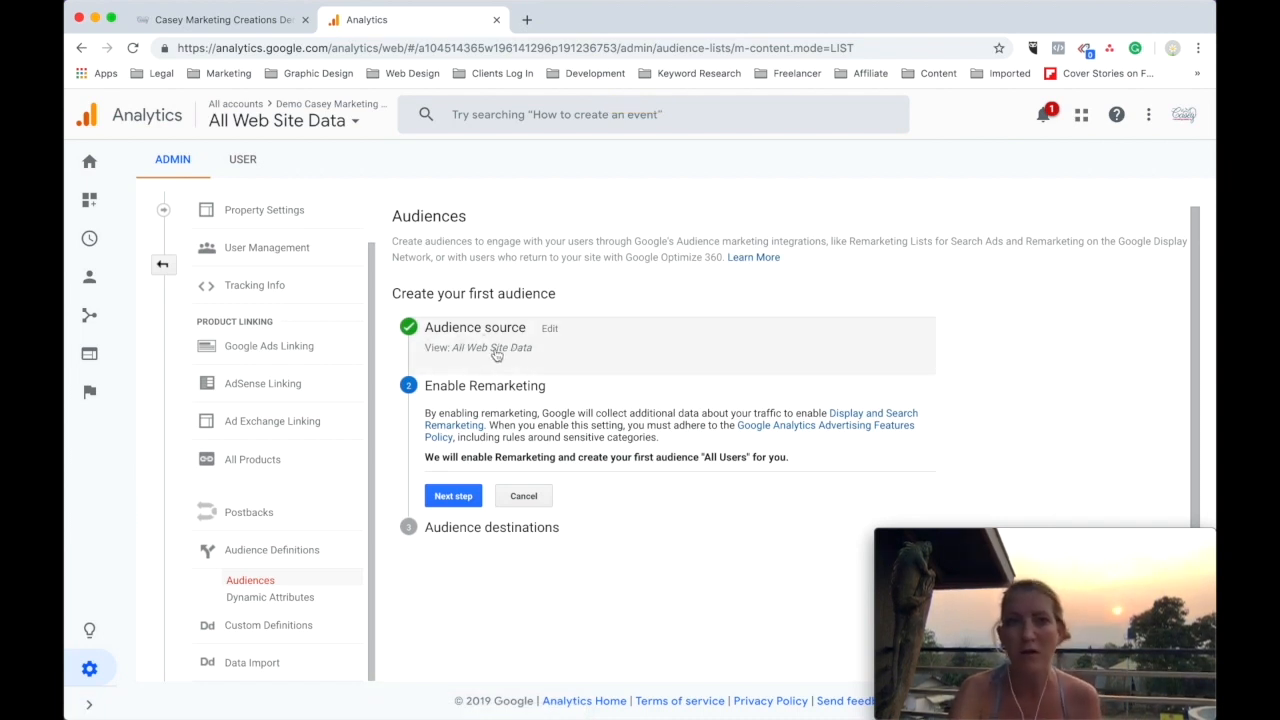
drag(425, 388, 553, 392)
click(455, 497)
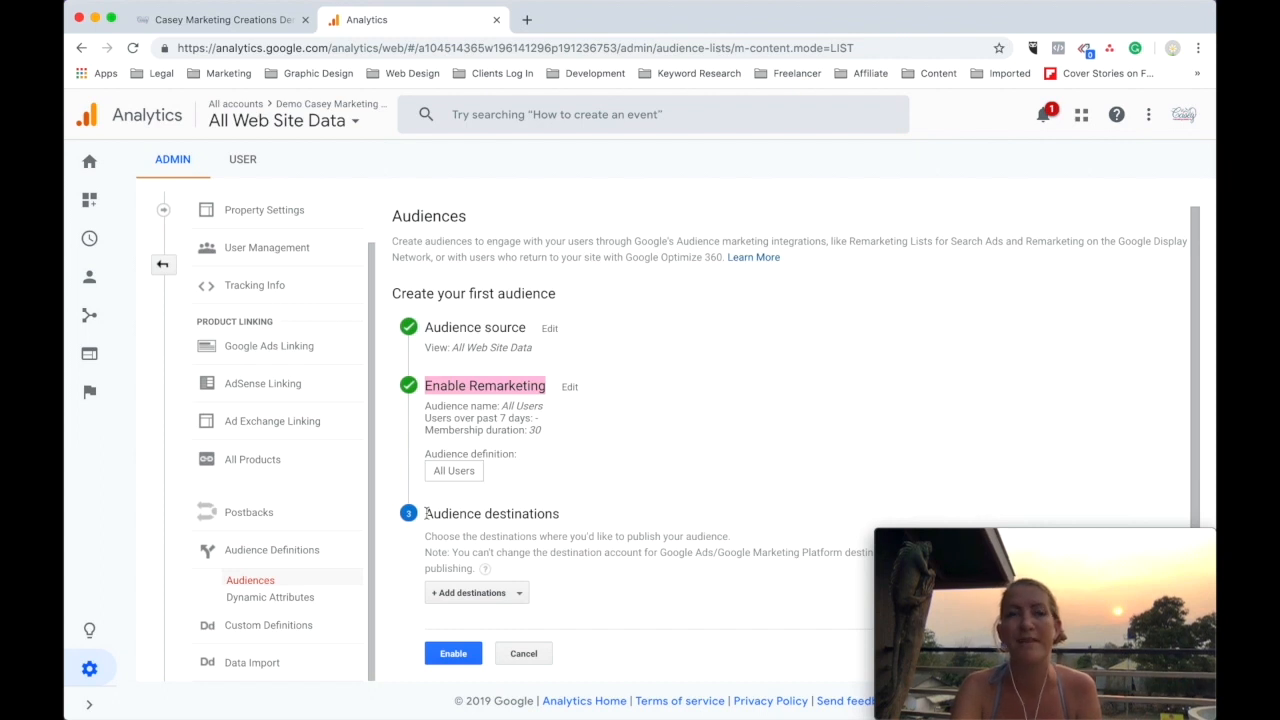
Add the Demo Casey Marketing Creations Analytics property as the audience destination and enable the audience
drag(427, 513, 529, 513)
click(567, 513)
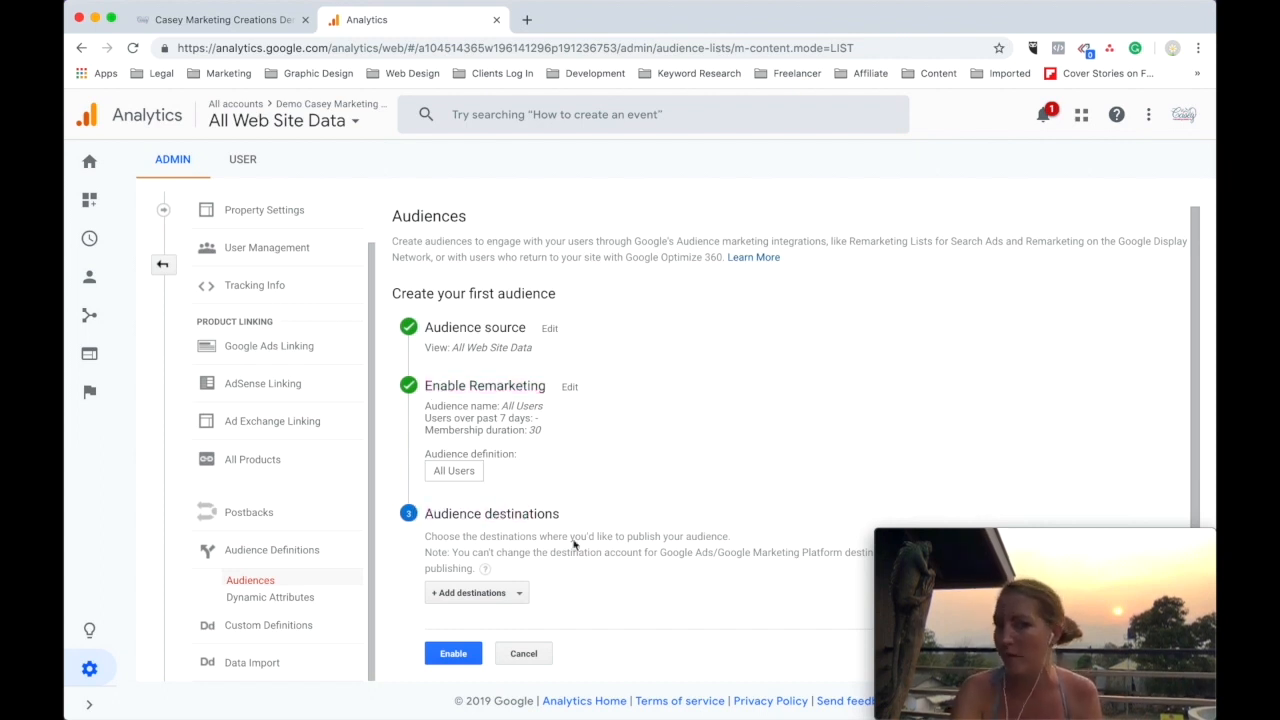
click(524, 596)
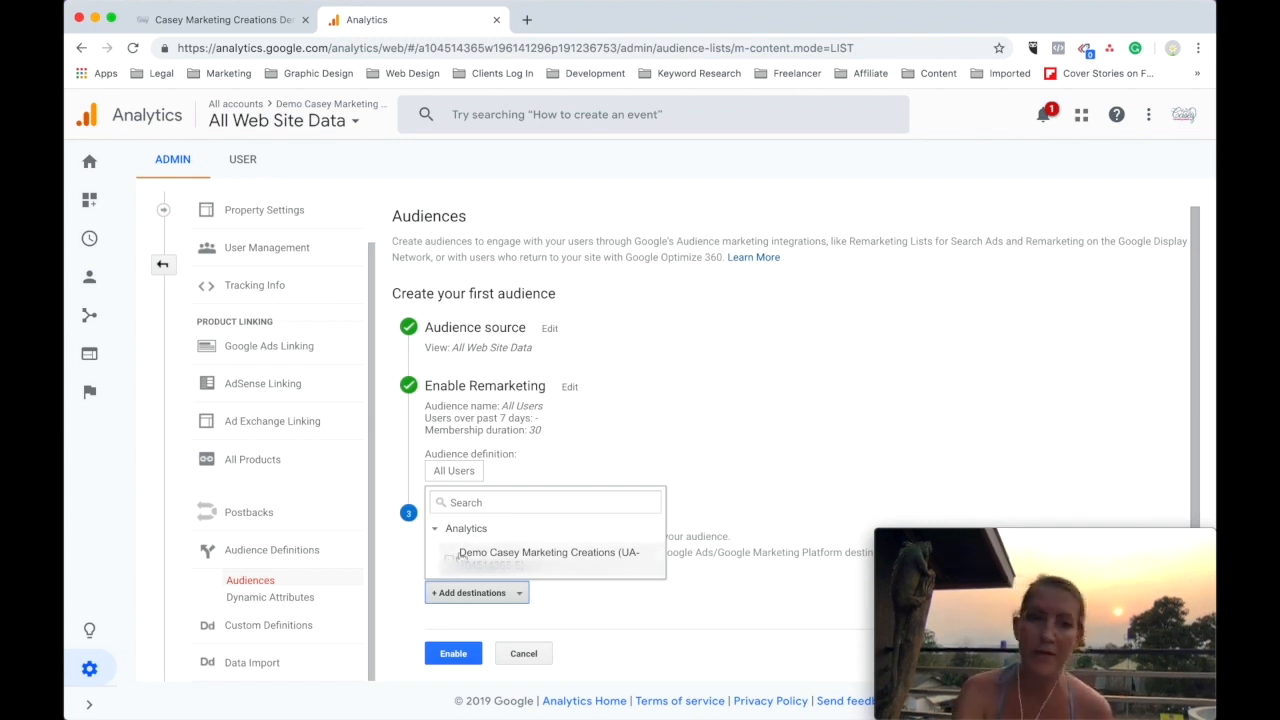
click(450, 557)
click(660, 606)
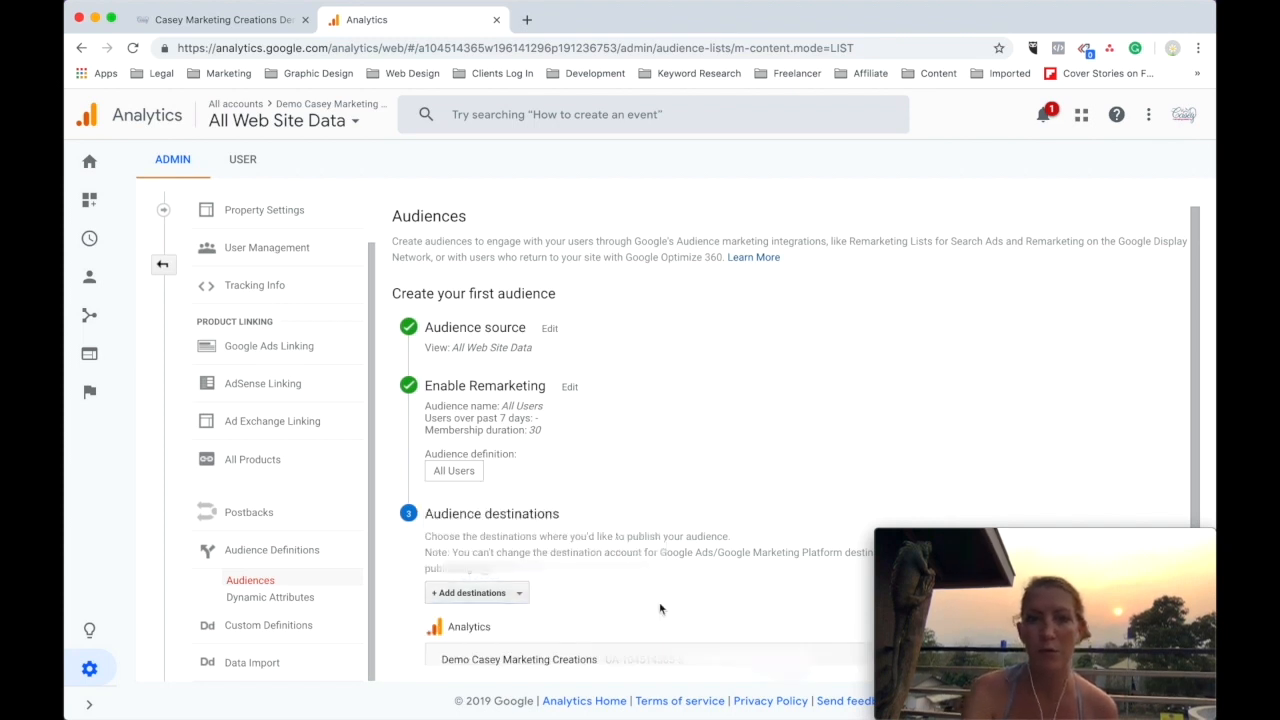
scroll(660, 606, down, 2)
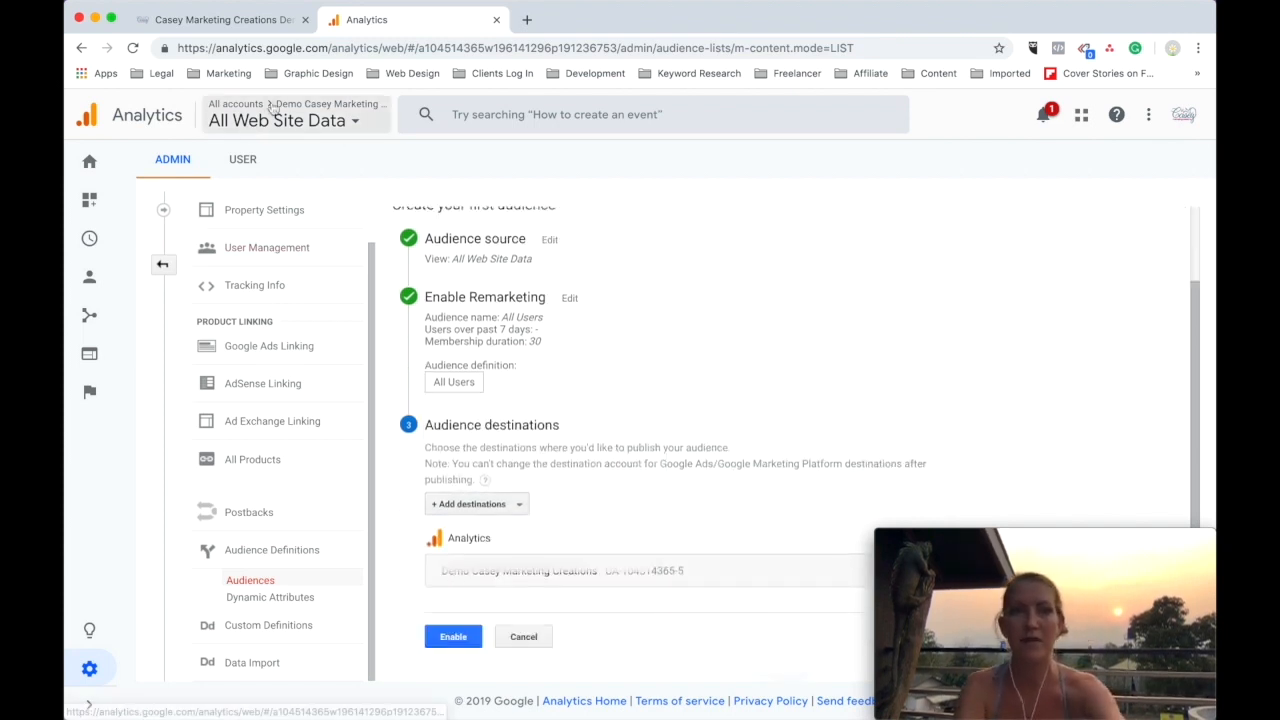
click(436, 640)
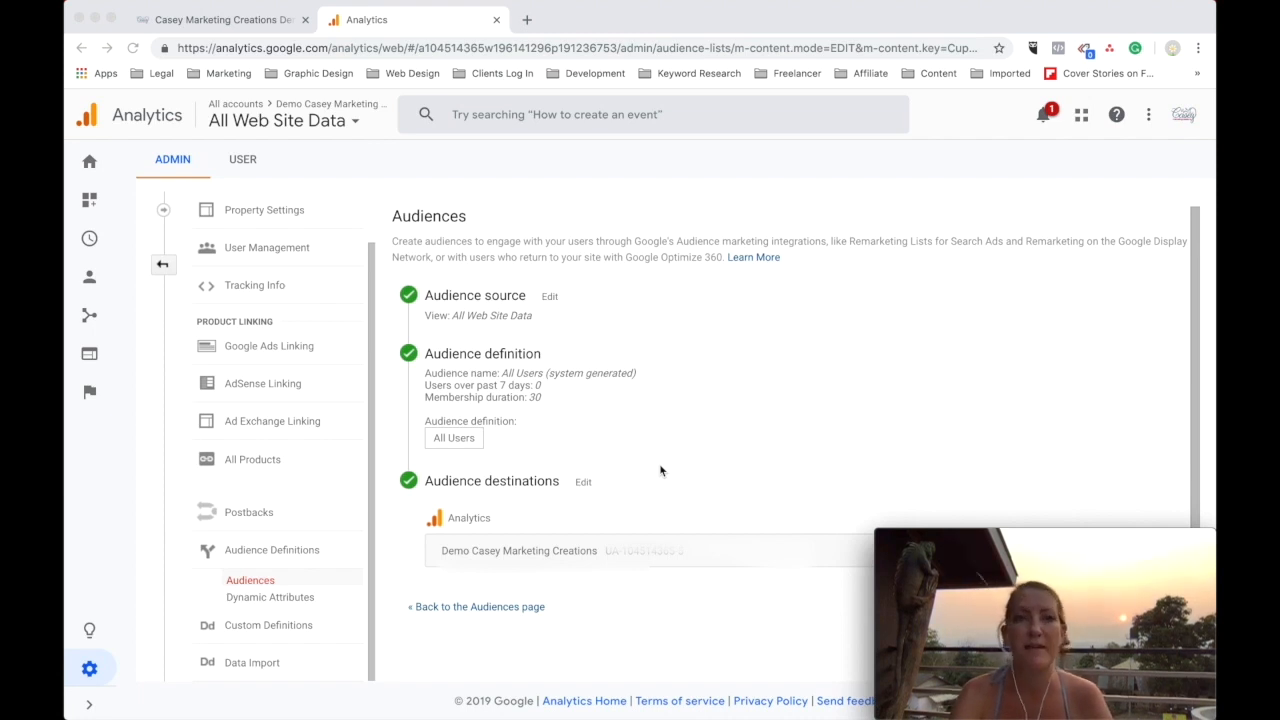
Switch from Analytics to the Google Tag Manager accounts page through the account selector
click(354, 124)
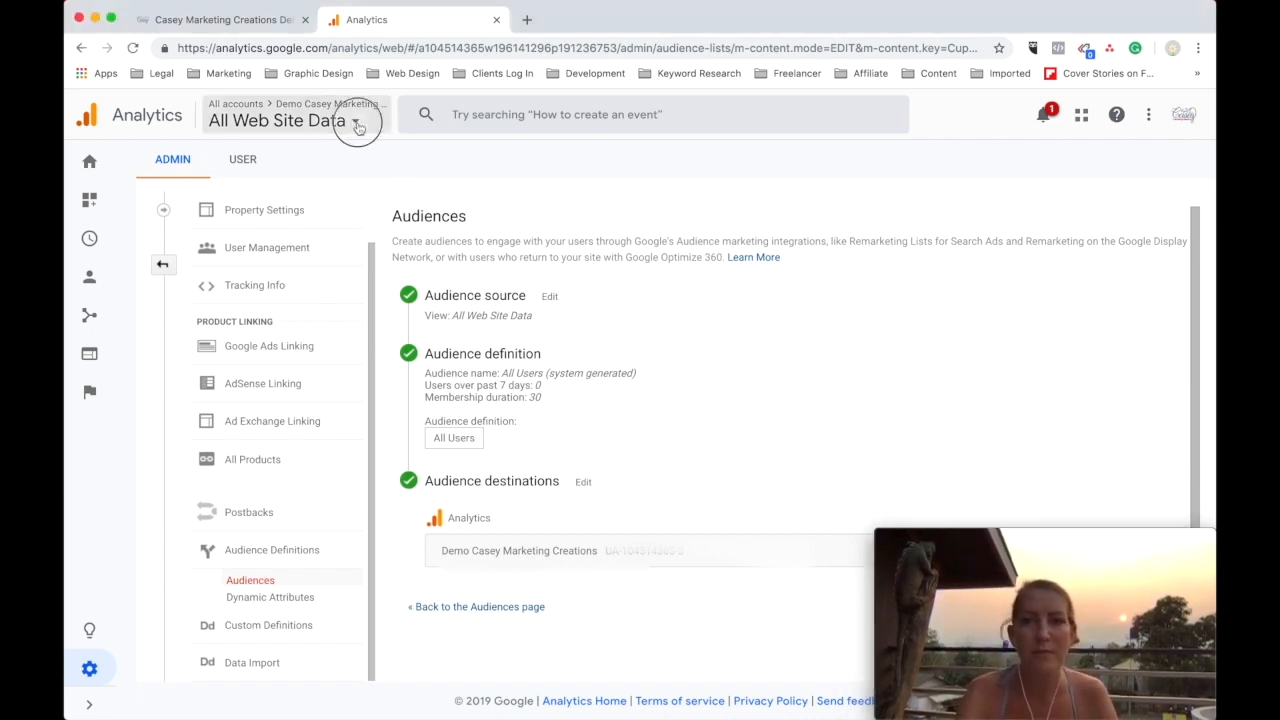
click(354, 124)
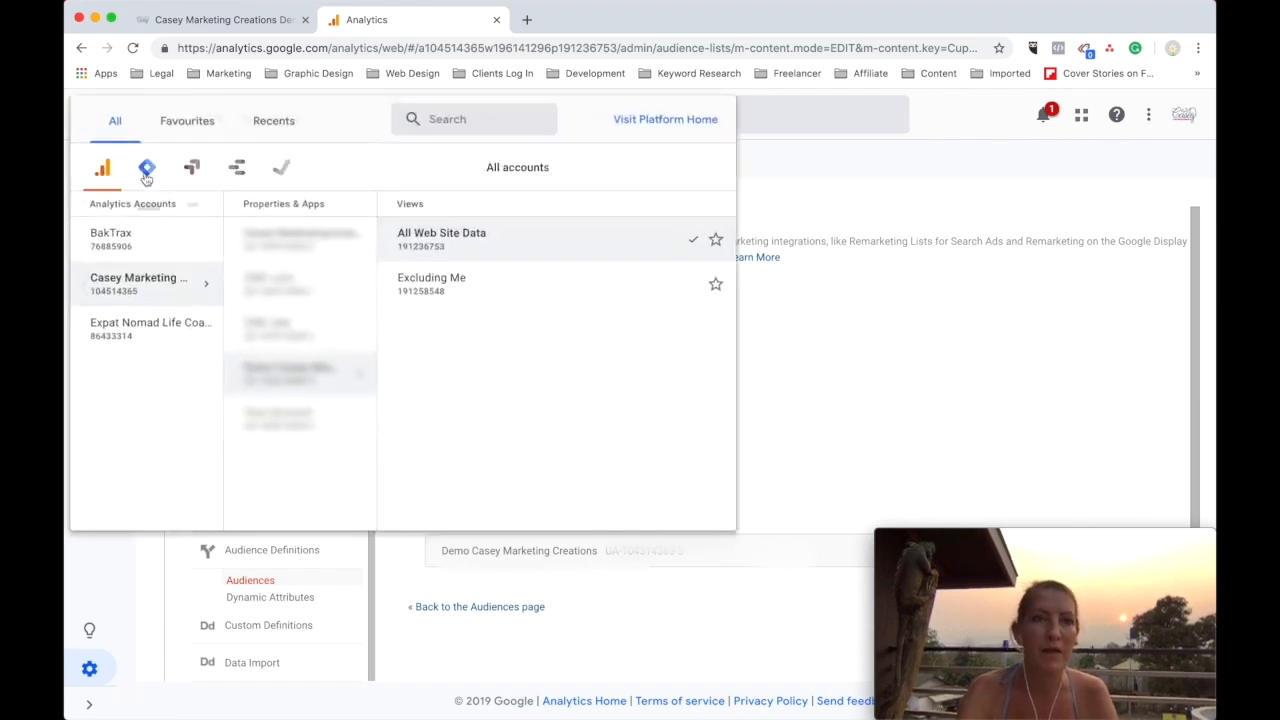
click(146, 170)
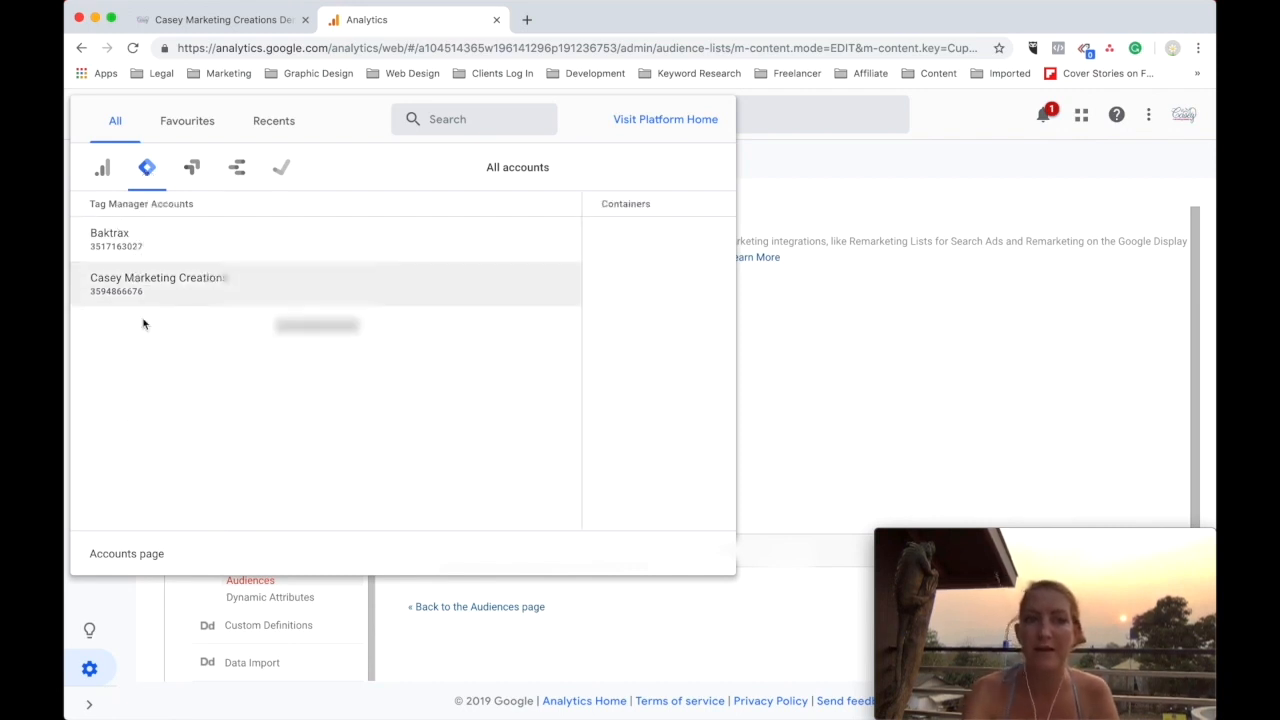
click(123, 554)
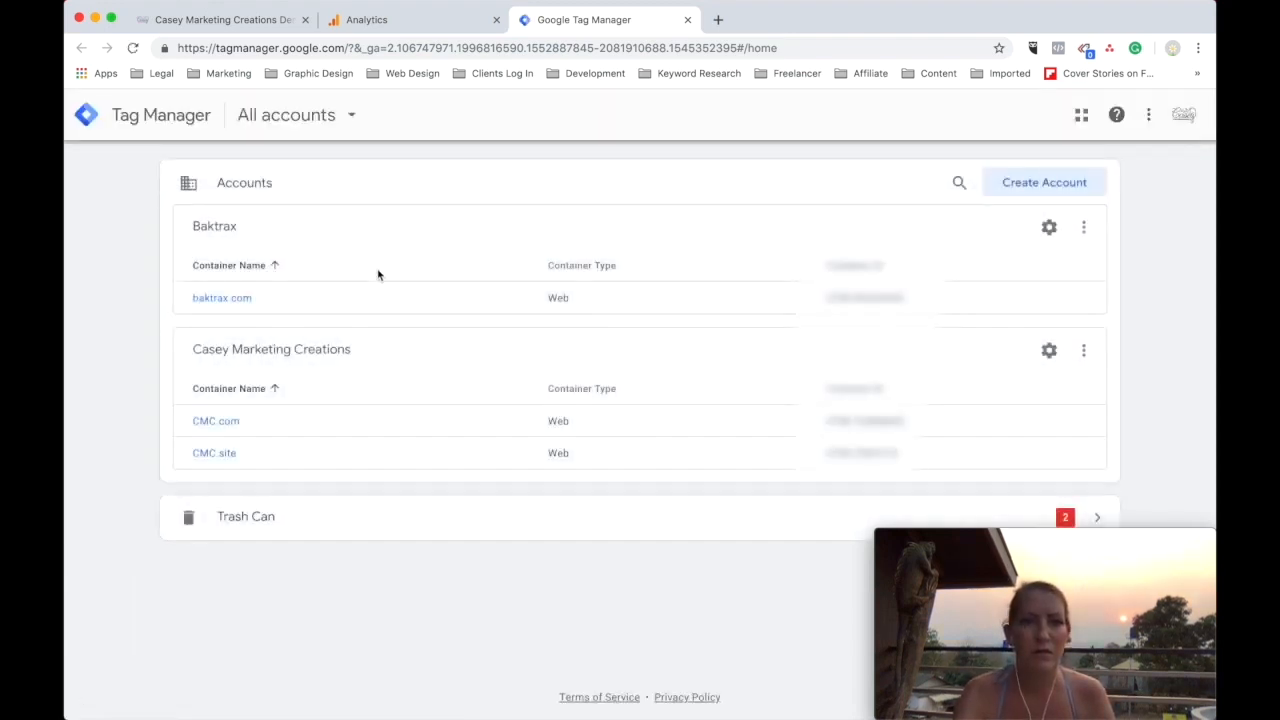
Start a new Tag Manager account named "Demo Site" with country United Kingdom and anonymous data sharing enabled
click(1042, 188)
click(334, 342)
text(Demo)
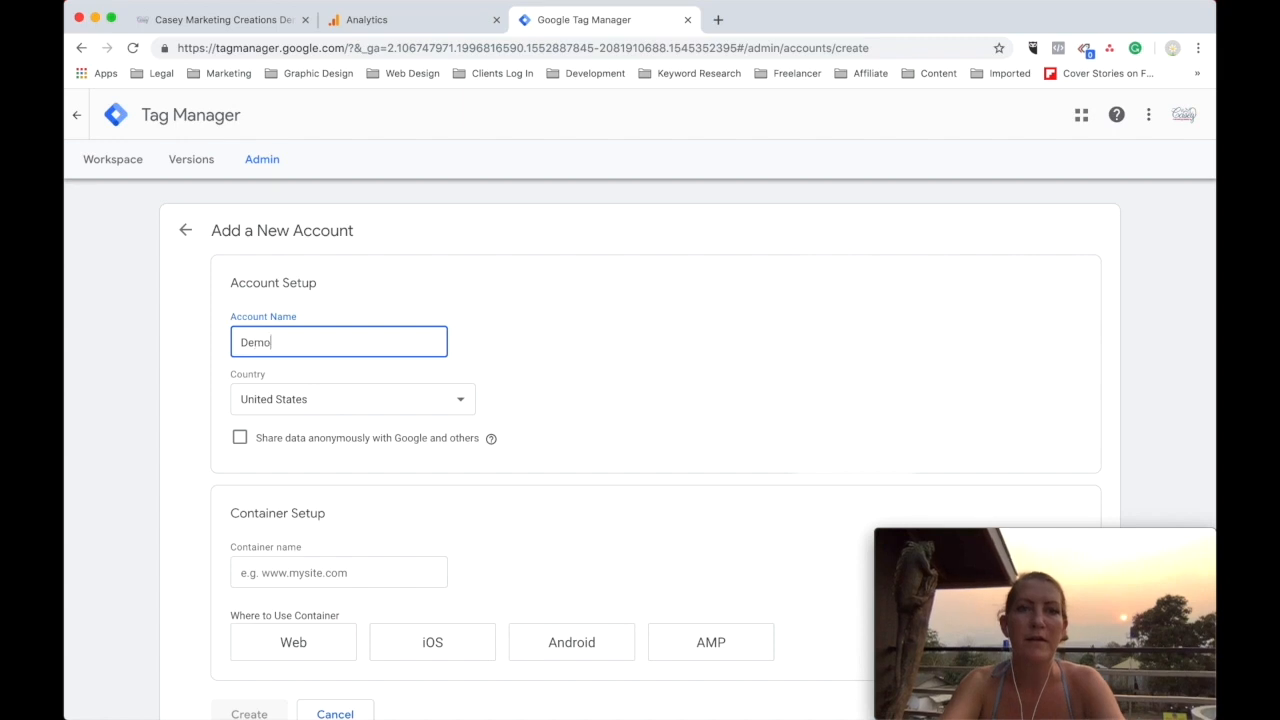
text( Site)
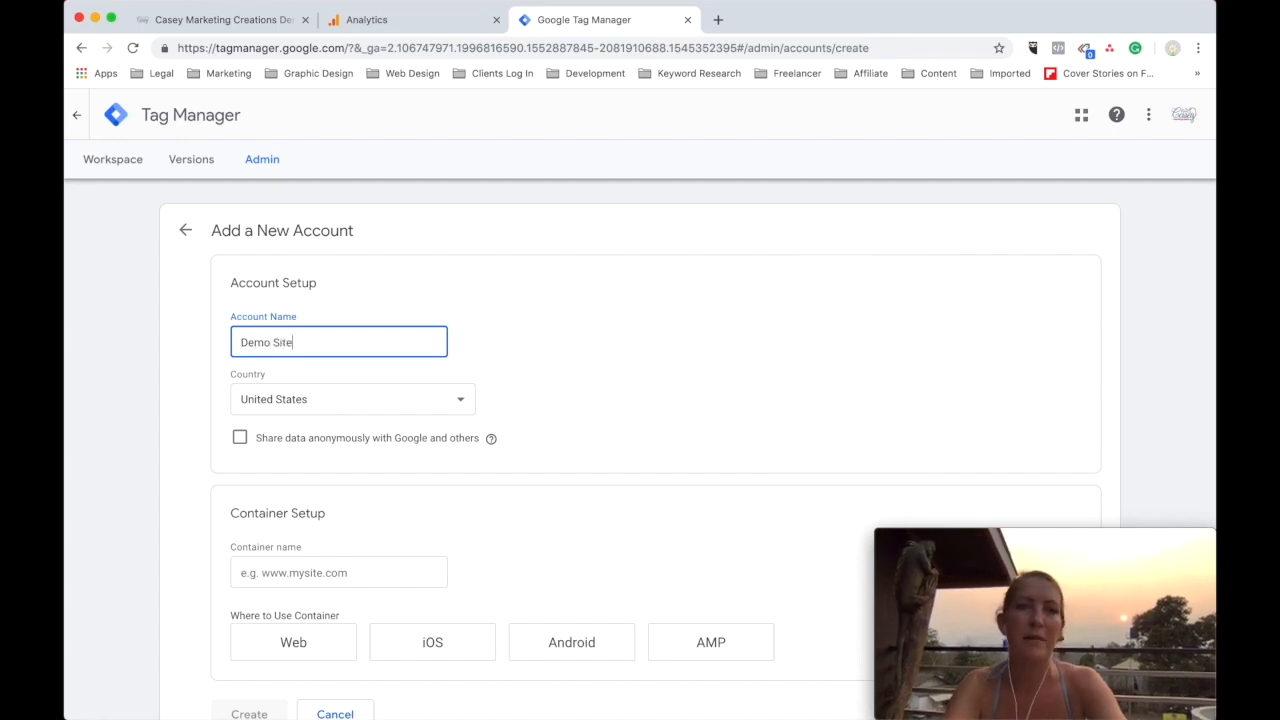
click(398, 396)
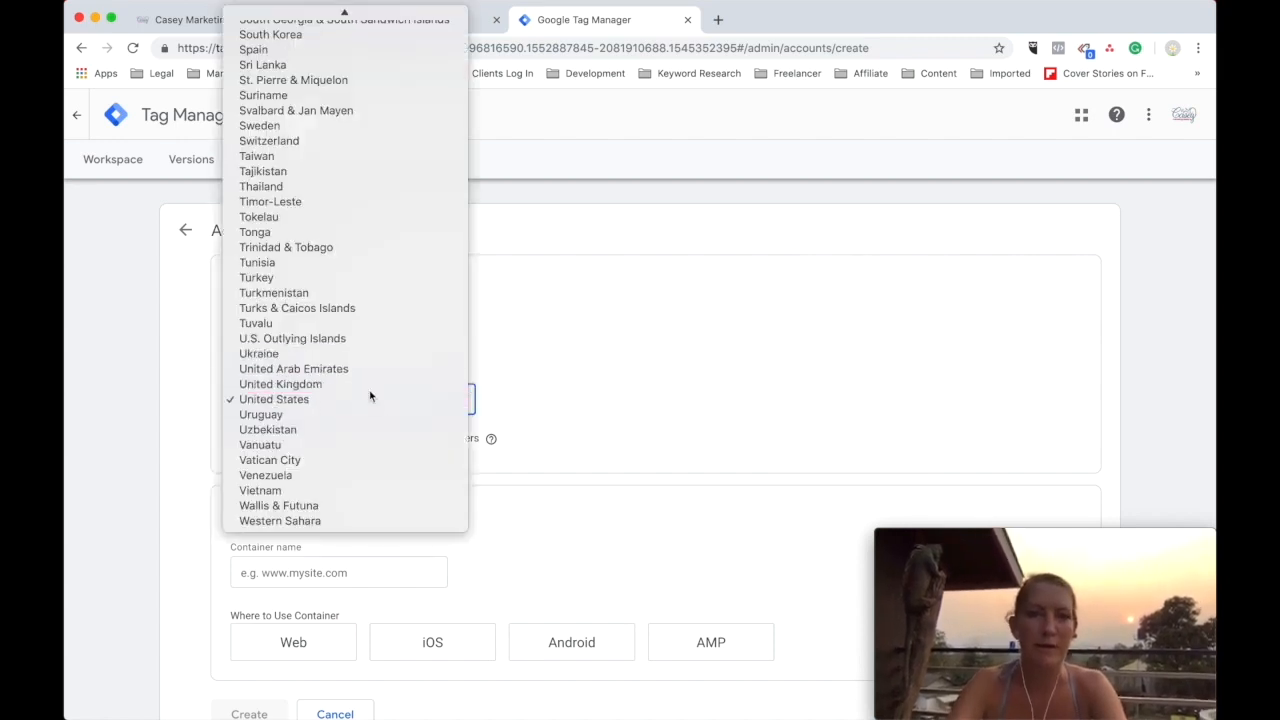
click(300, 384)
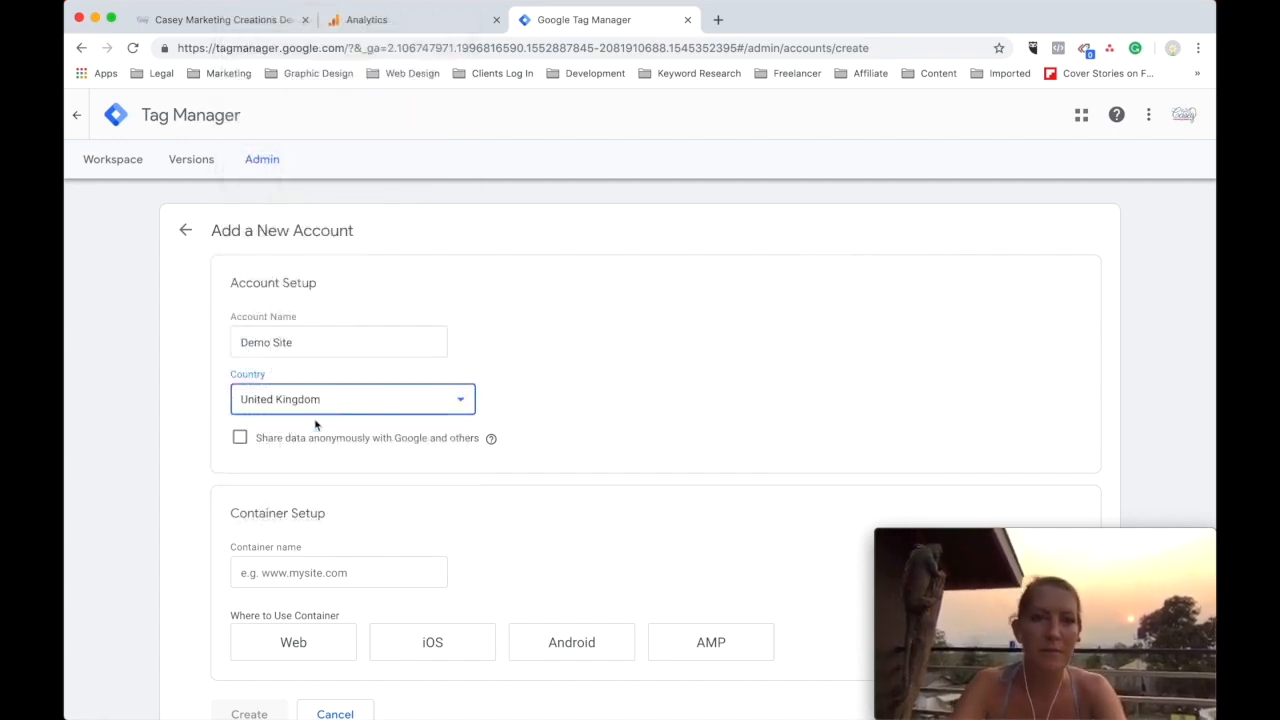
click(240, 443)
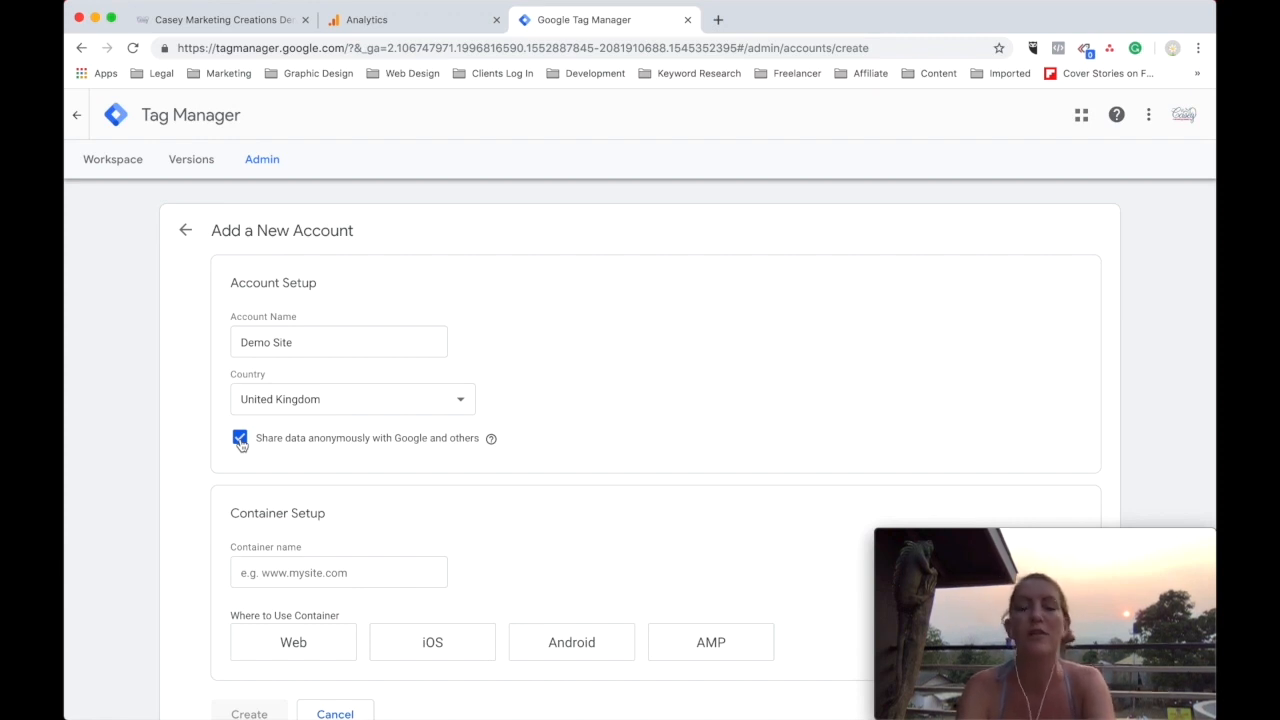
Copy the demo site's web address from its browser tab and return to the new Tag Manager account form
scroll(241, 446, down, 2)
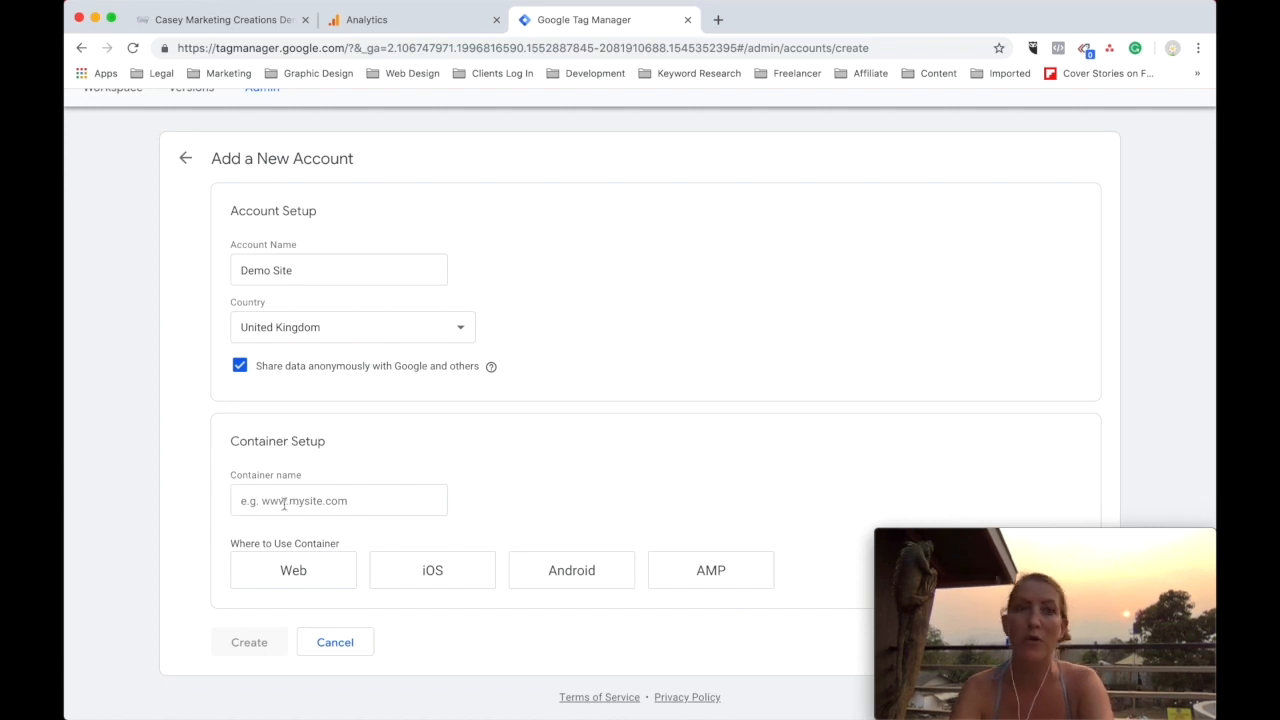
click(255, 21)
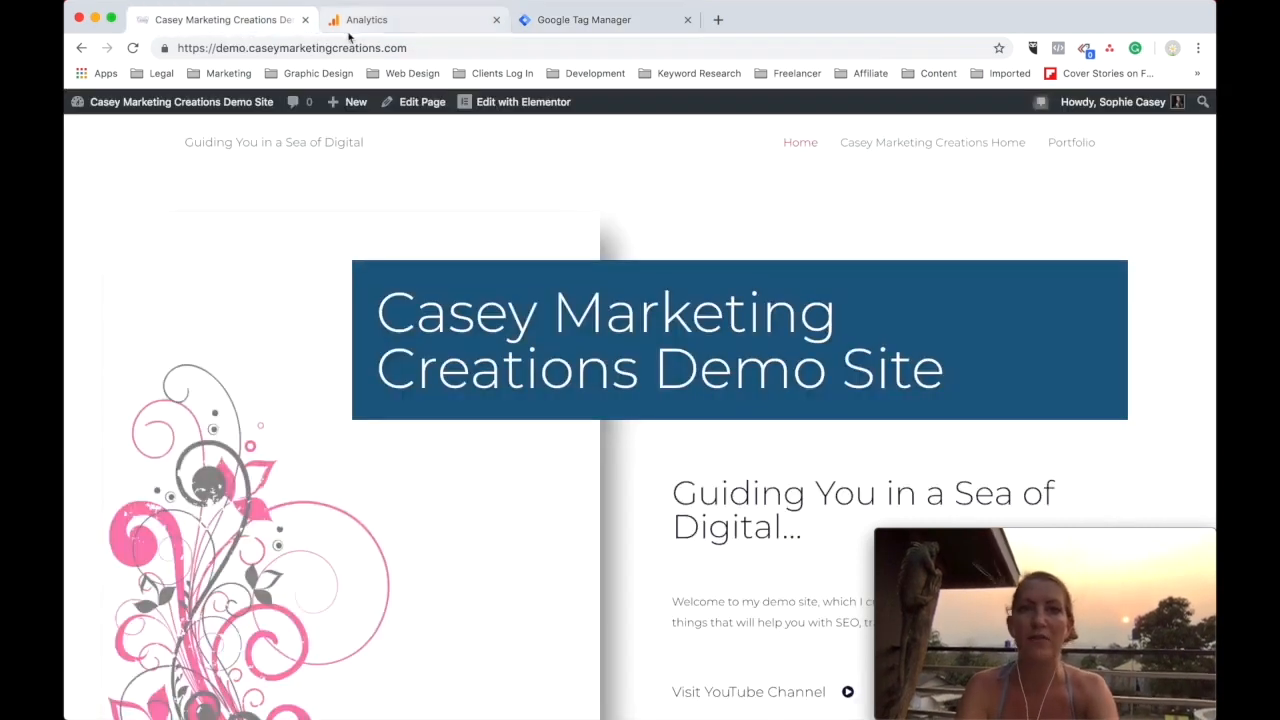
click(351, 46)
key(super+c)
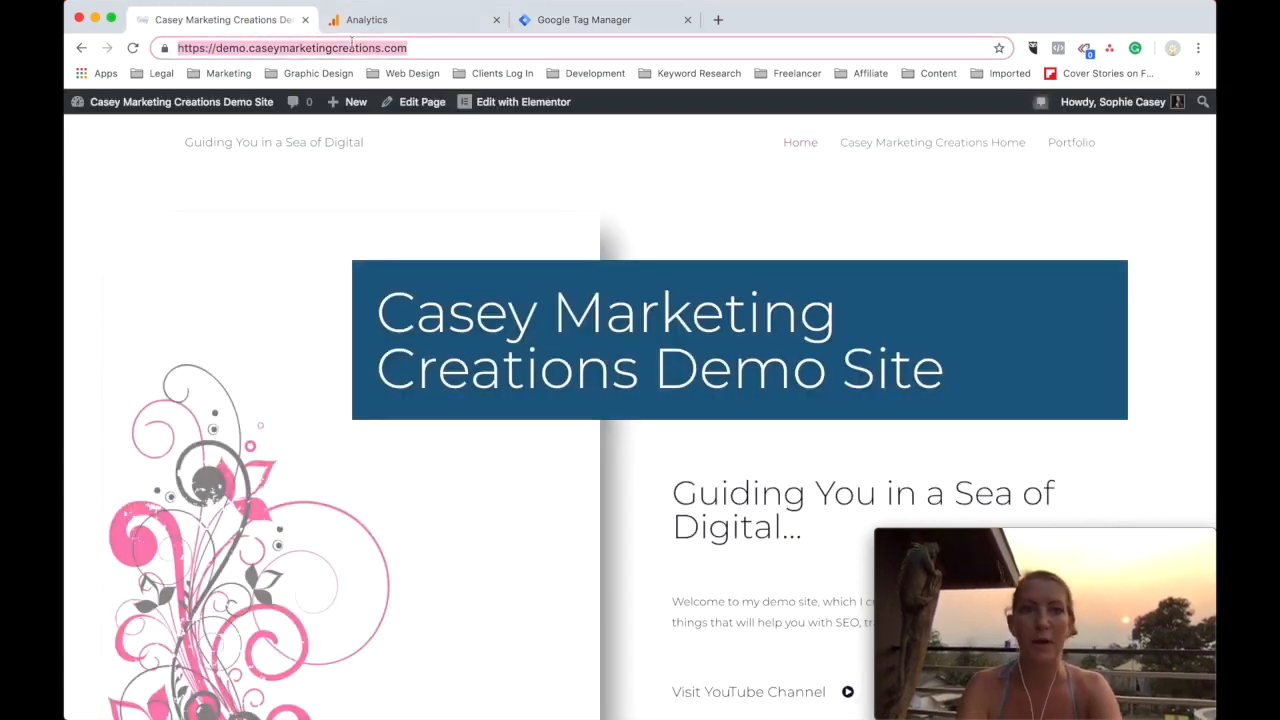
click(576, 28)
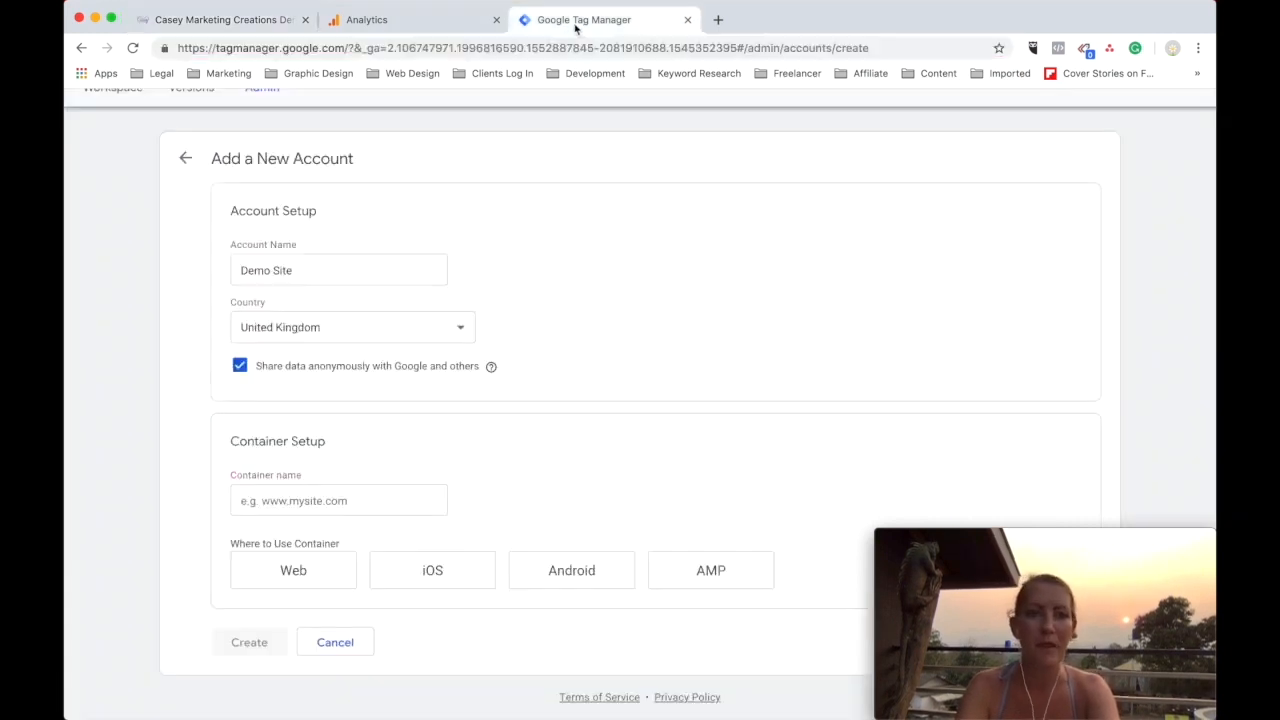
Name the container demo.caseymarketingcreations.com, without protocol or trailing slash, and set it for use on Web
click(292, 503)
key(super+v)
drag(257, 500, 181, 503)
key(BackSpace)
key(Tab)
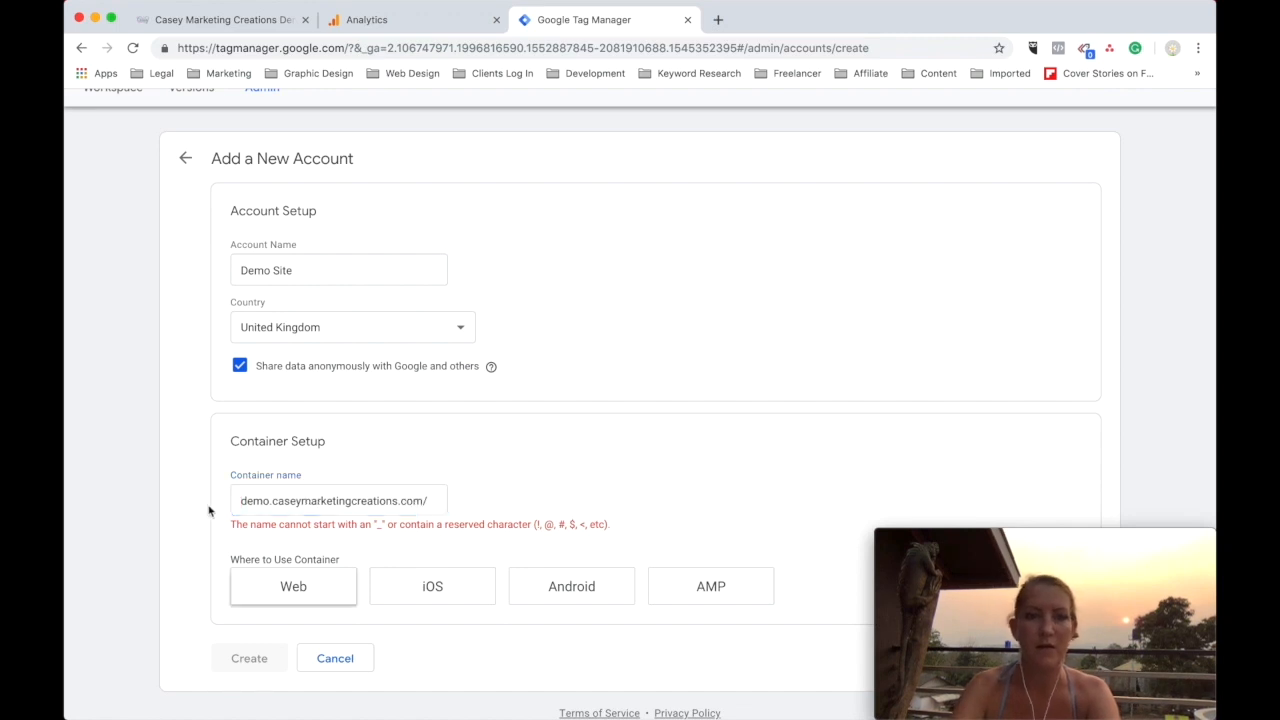
click(308, 592)
click(383, 503)
key(BackSpace)
click(321, 583)
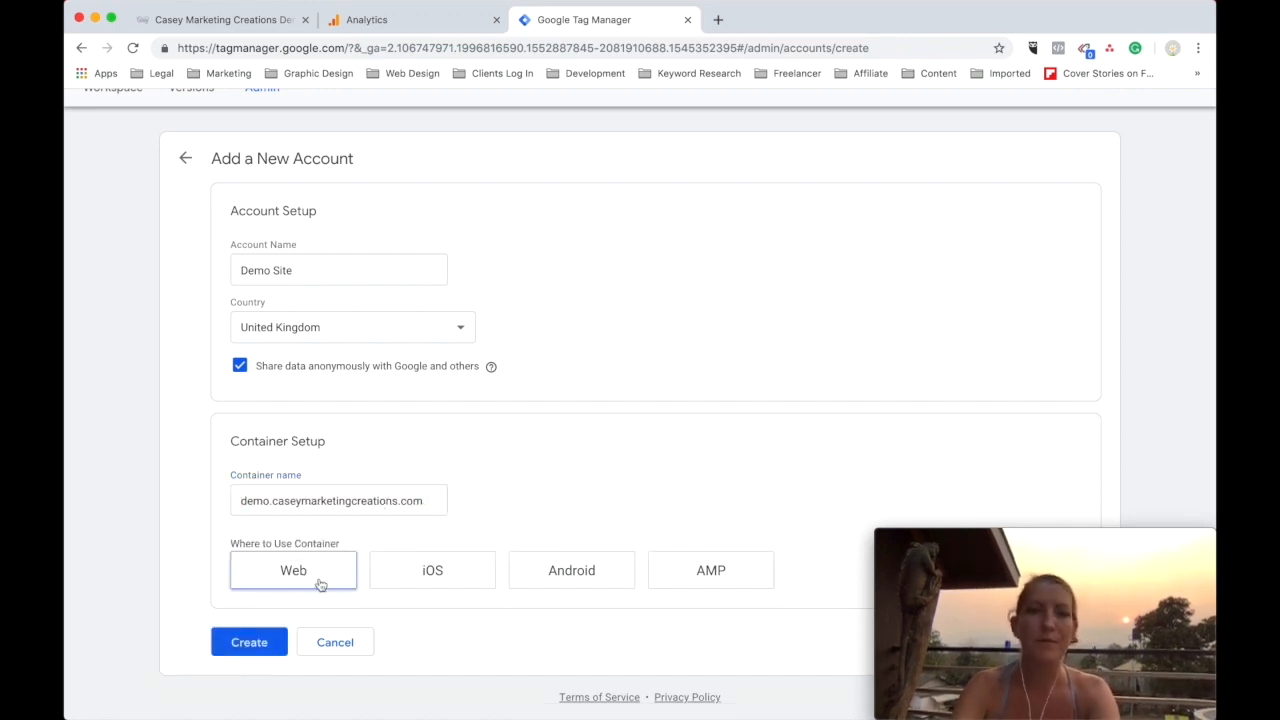
Create the Tag Manager account, accepting the GDPR Data Processing Terms and the Terms of Service Agreement
click(249, 646)
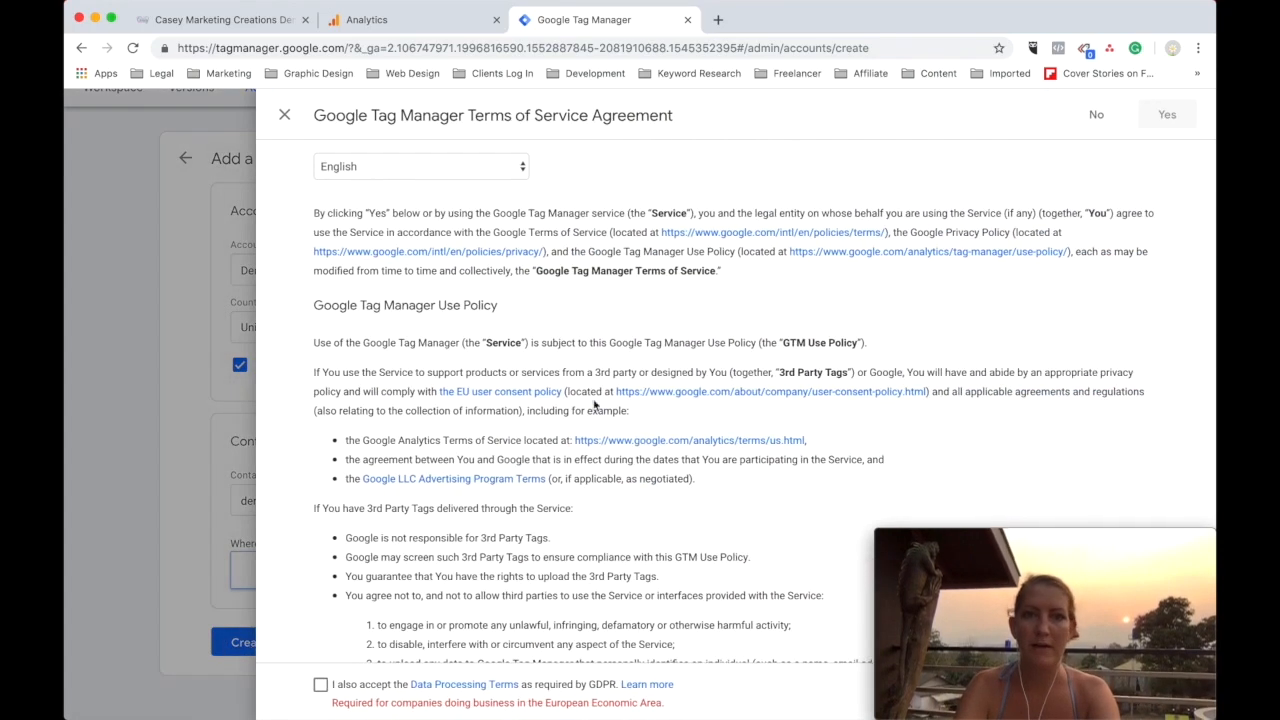
scroll(700, 510, down, 5)
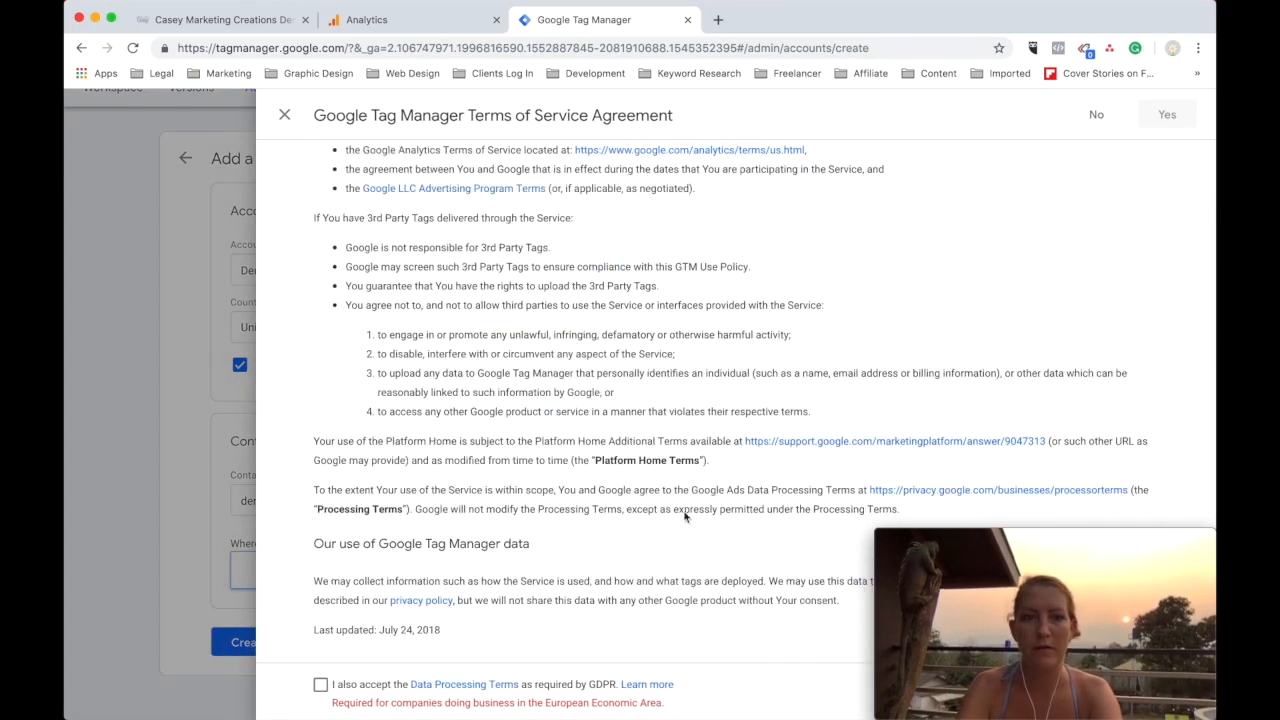
click(320, 684)
click(1166, 114)
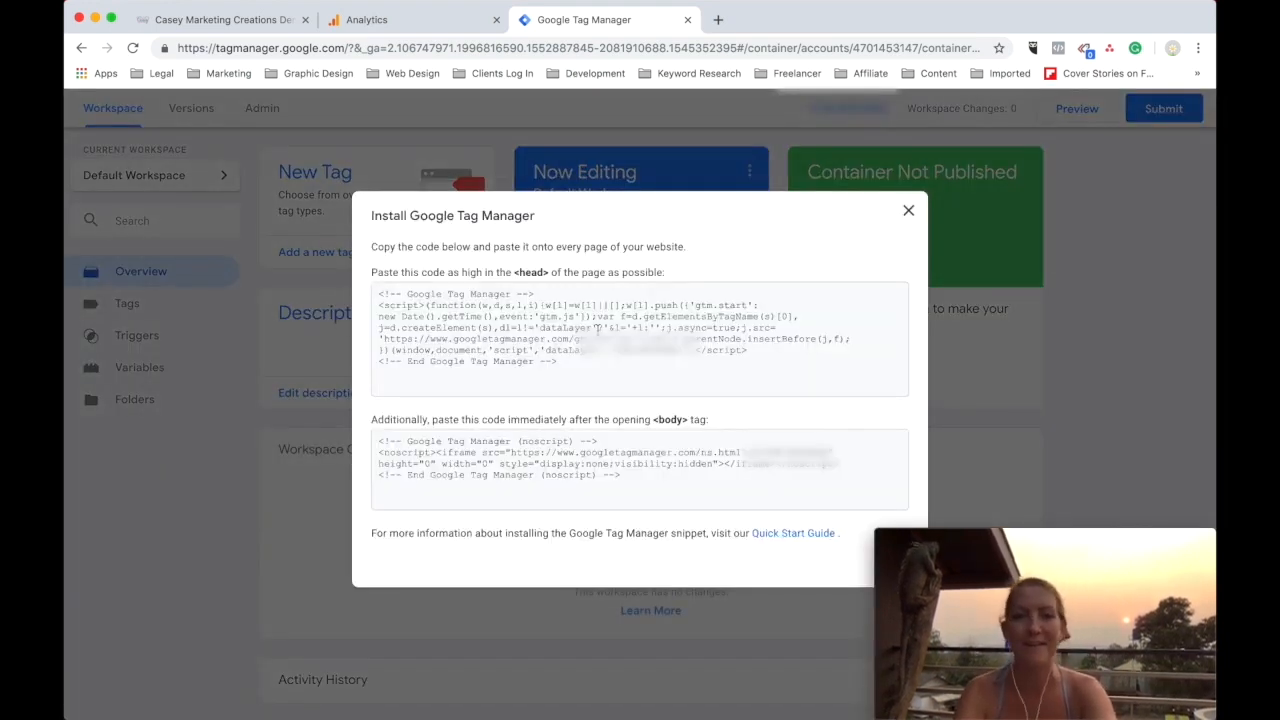
Select the whole Tag Manager head code snippet, and open demo.caseymarketingcreations.com/wp-admin/ in a new browser tab
drag(580, 363, 370, 290)
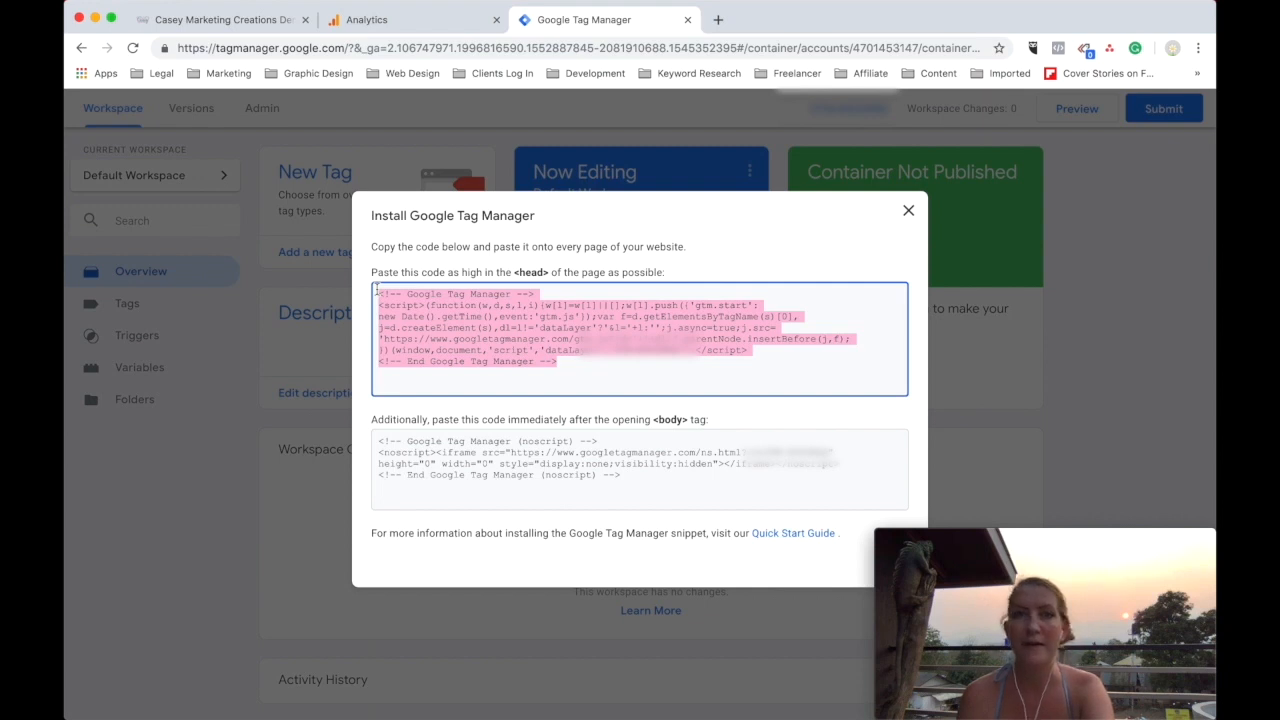
click(723, 23)
text(demo.caseymarketingcreations.com)
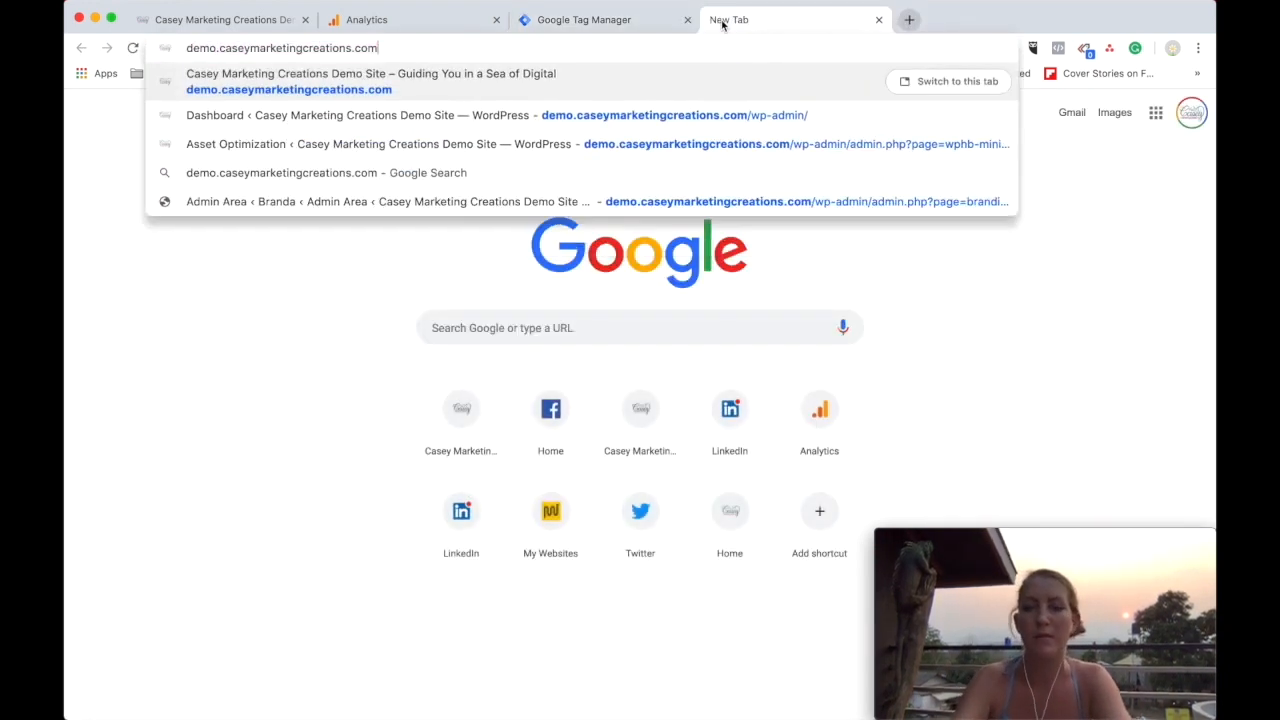
text(/w)
key(Return)
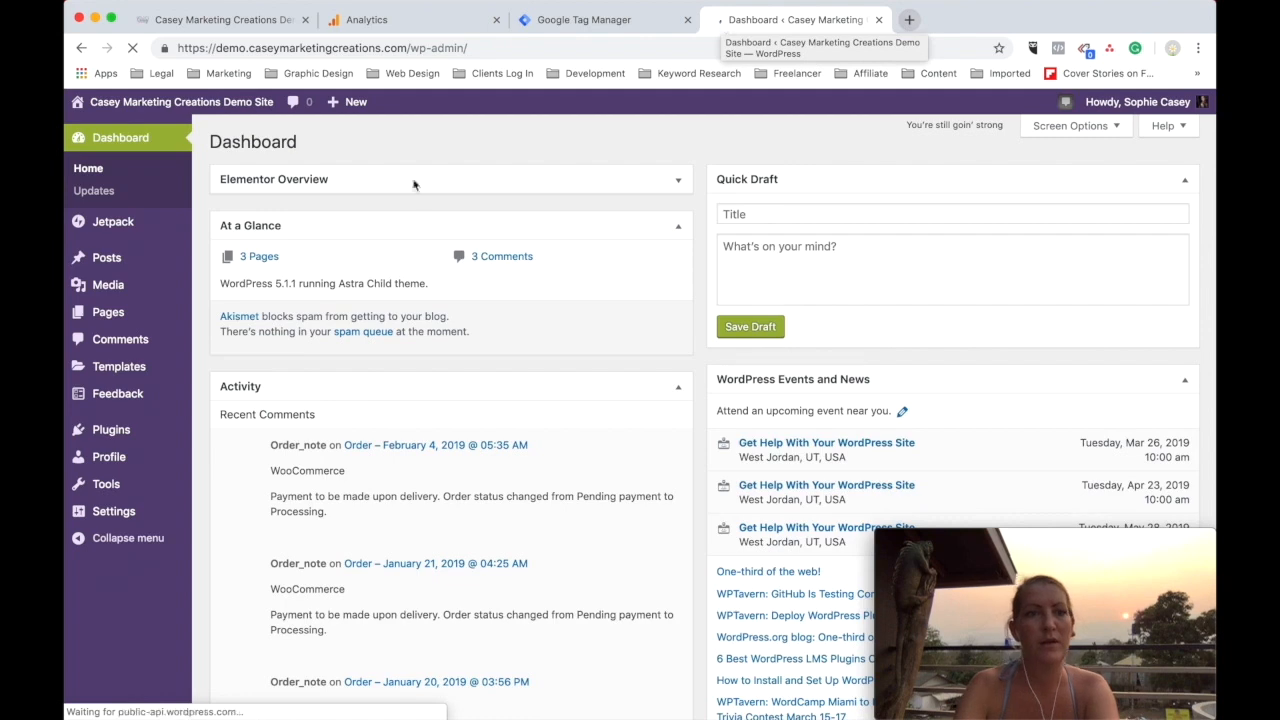
Open the WordPress page for adding new plugins and search for "injection"
mouse_move(140, 430)
click(226, 455)
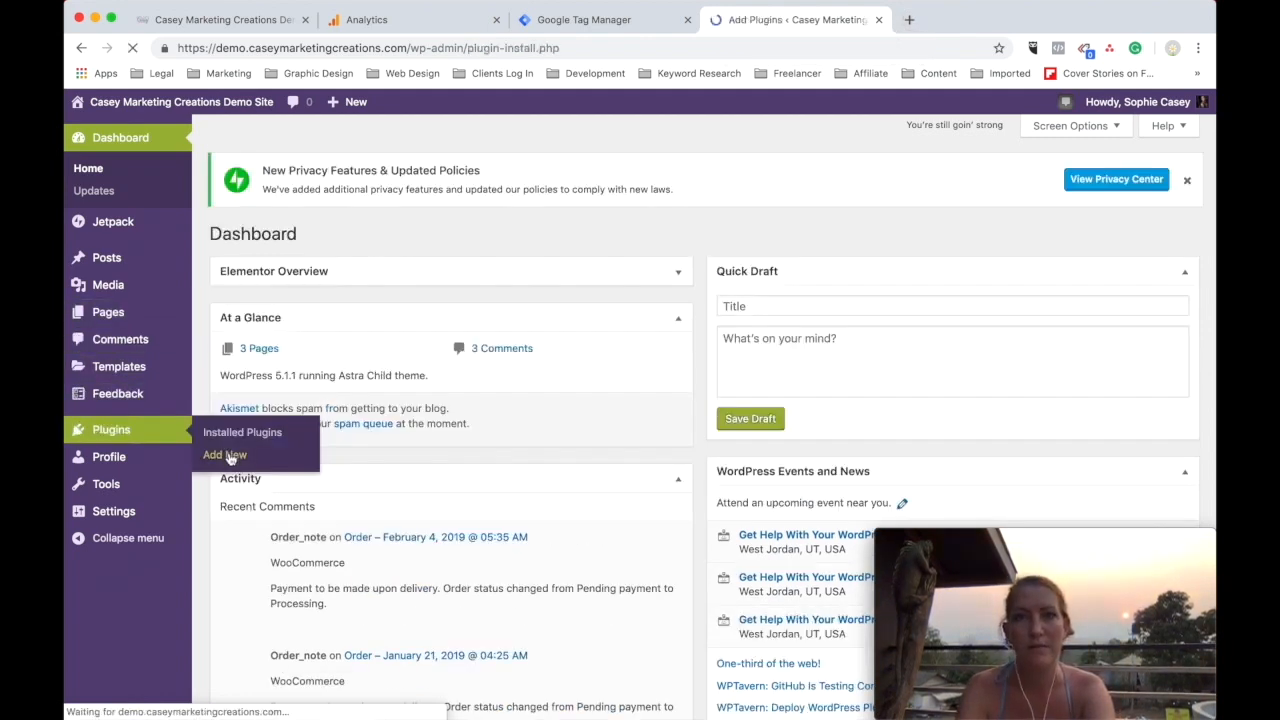
click(999, 187)
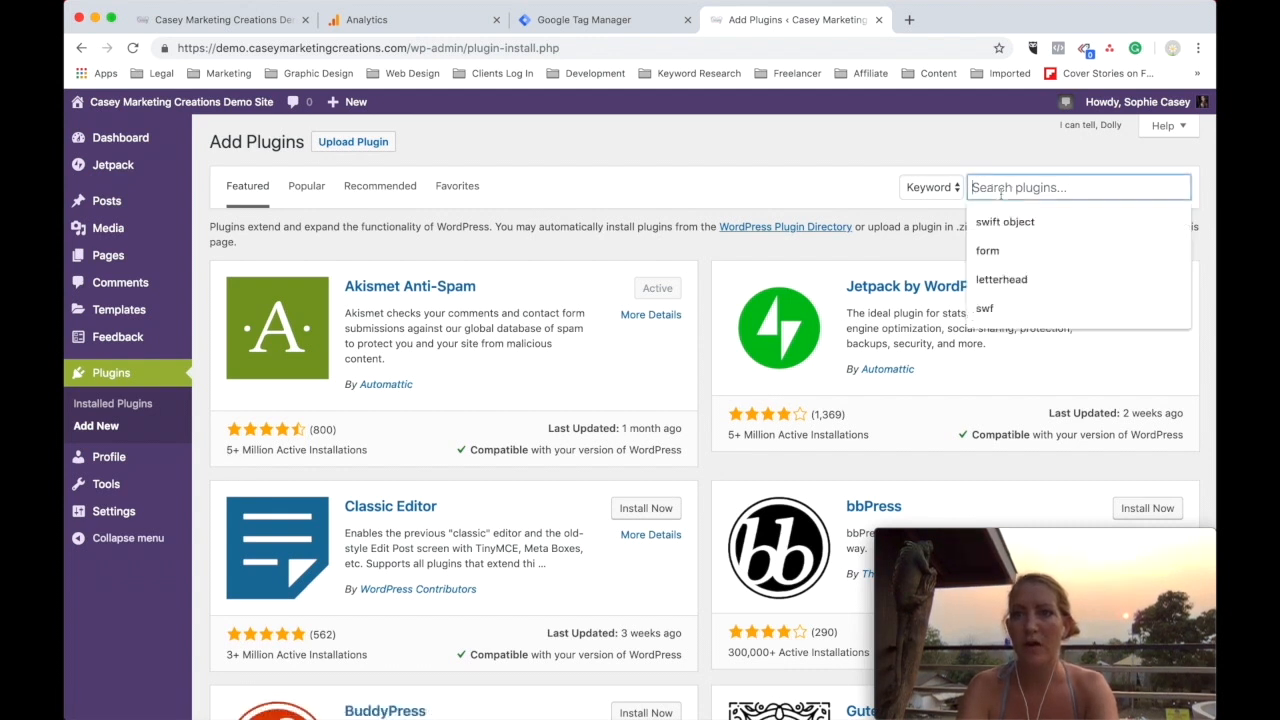
text(injection)
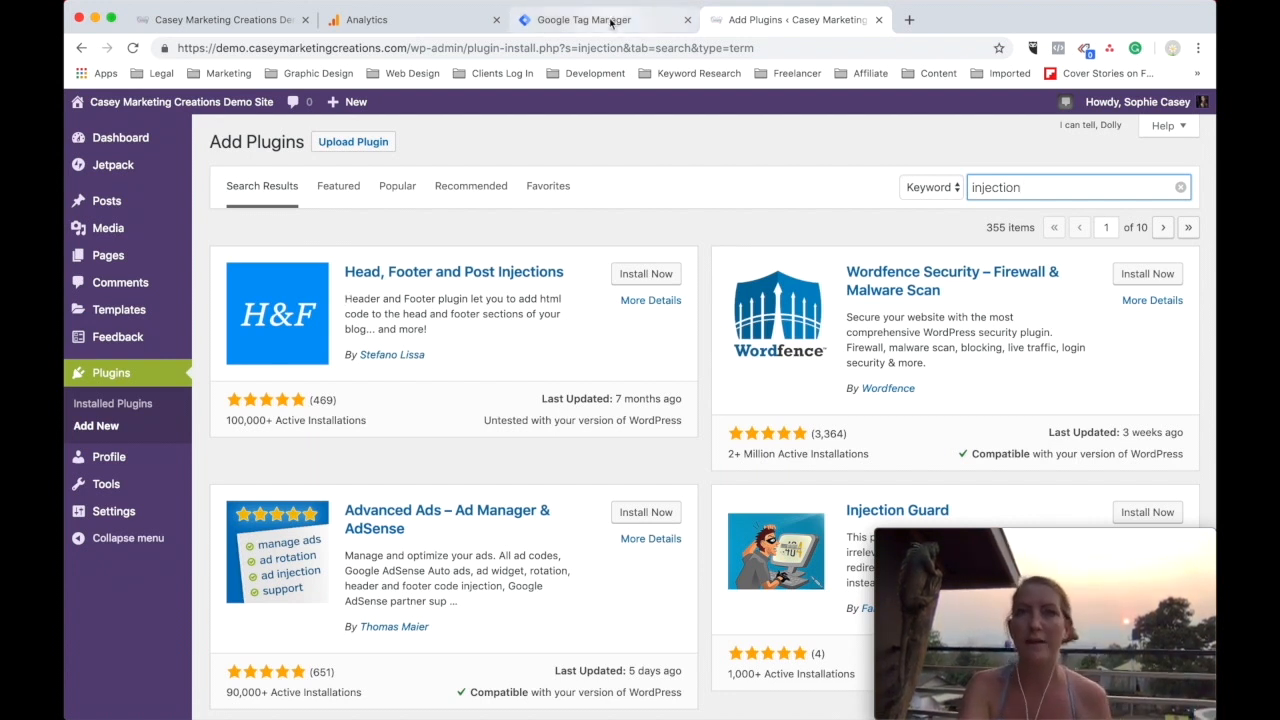
Close the WordPress plugin page and copy the whole Google Tag Manager head code snippet
click(878, 19)
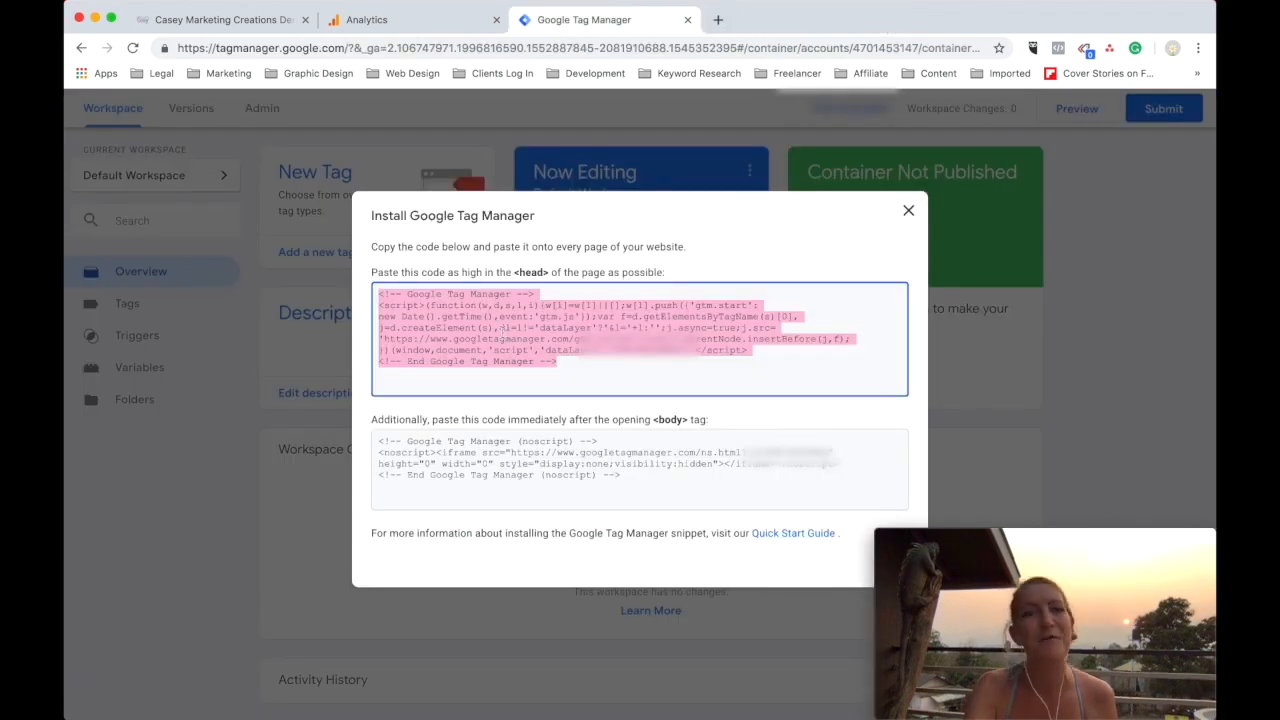
drag(514, 273, 551, 278)
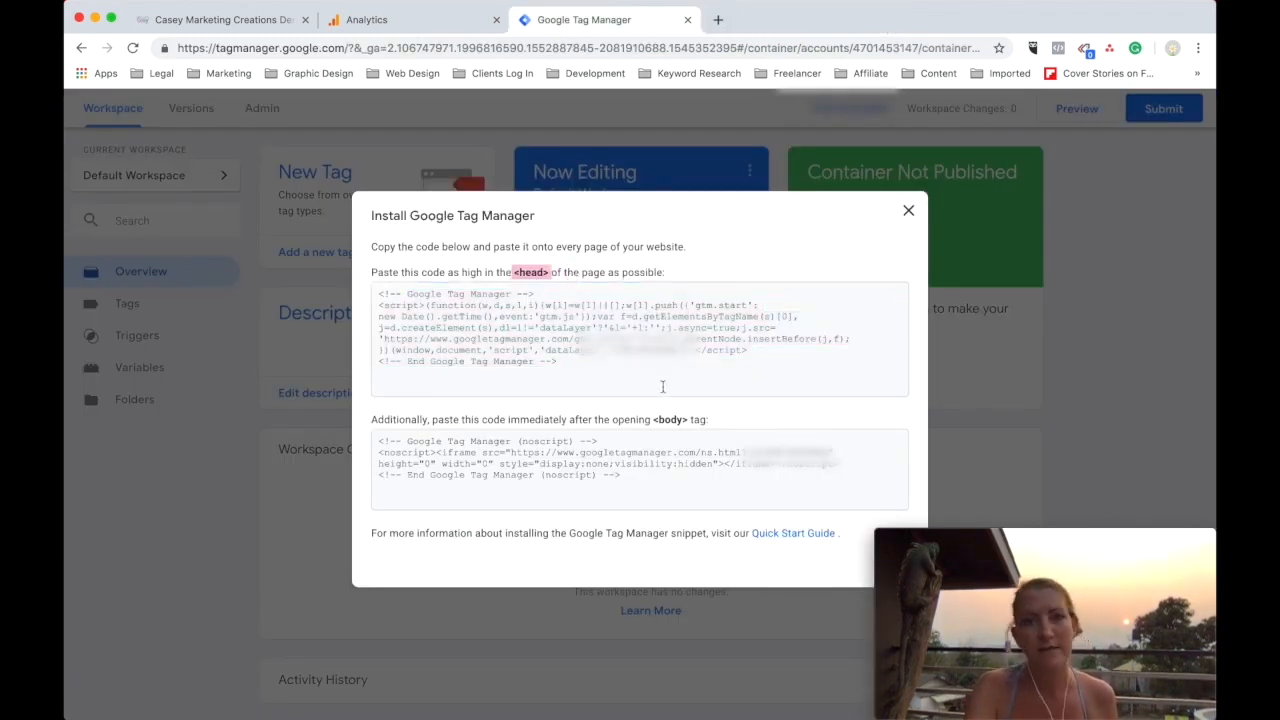
click(684, 421)
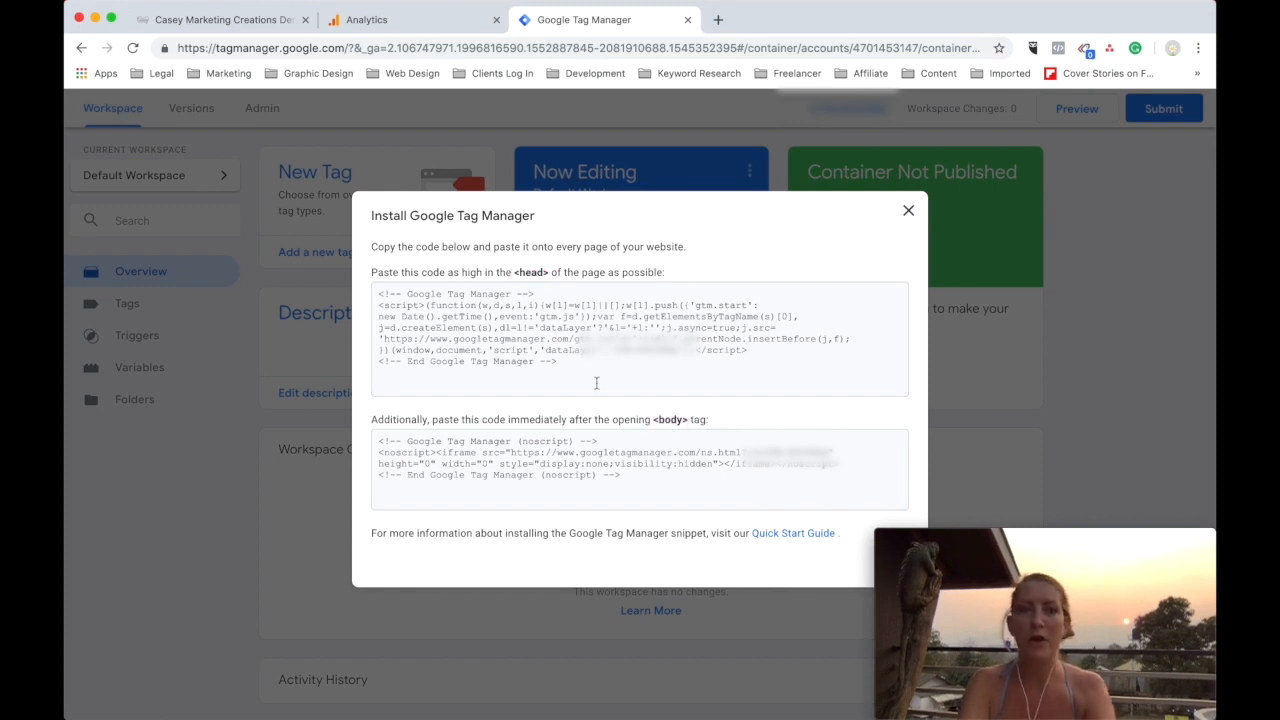
drag(540, 372, 338, 296)
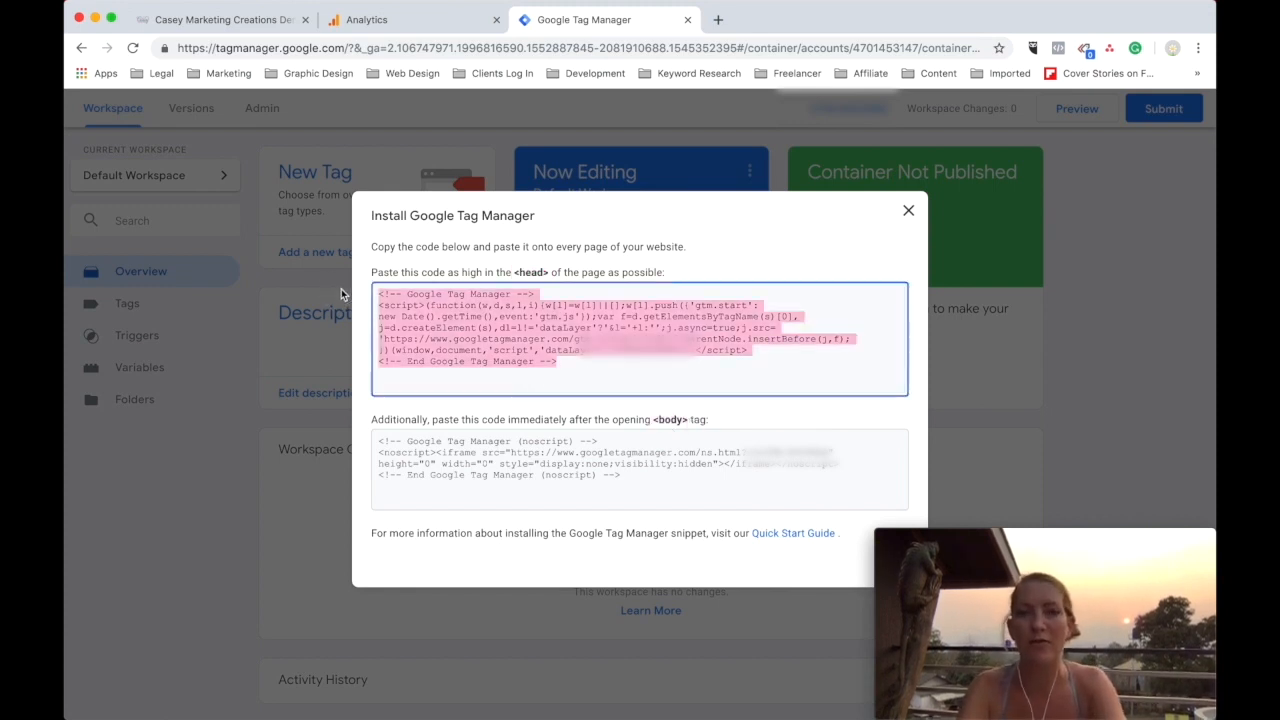
Switch to FileZilla and open the server's astra-child header.php for editing, reopening the local file
key(super+Tab)
key(super+Tab)
key(super+Tab)
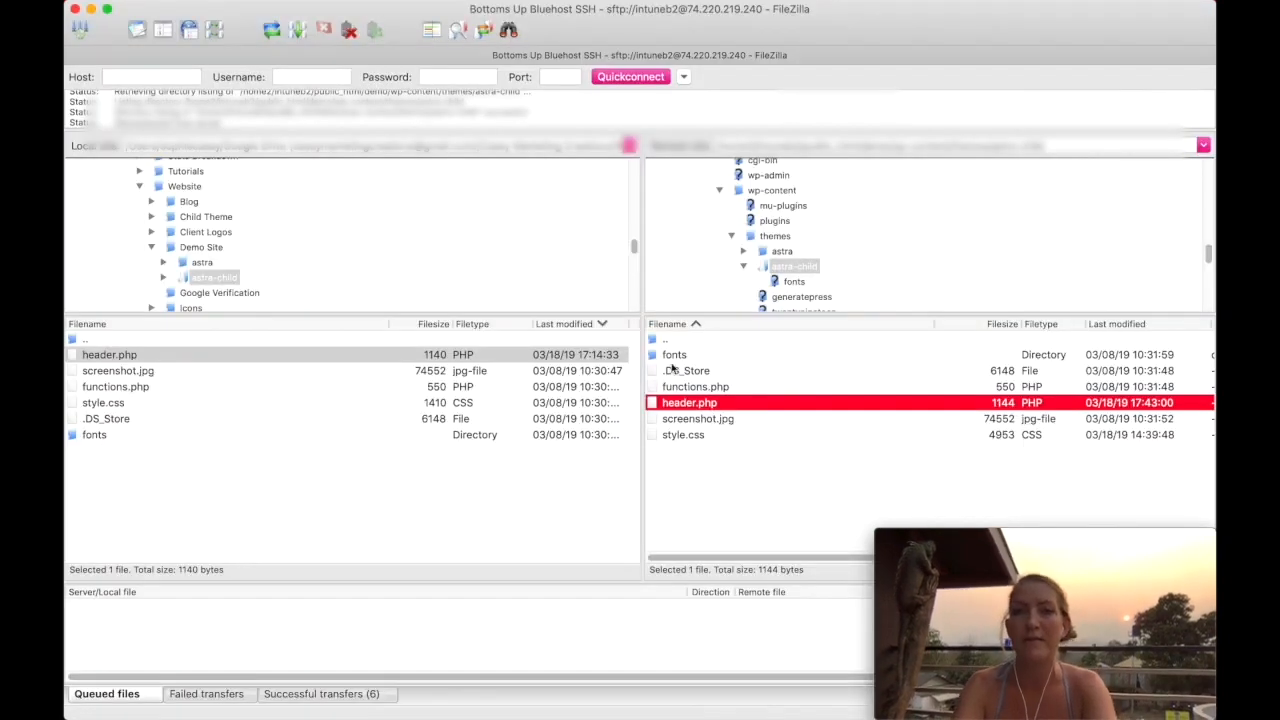
right_click(656, 402)
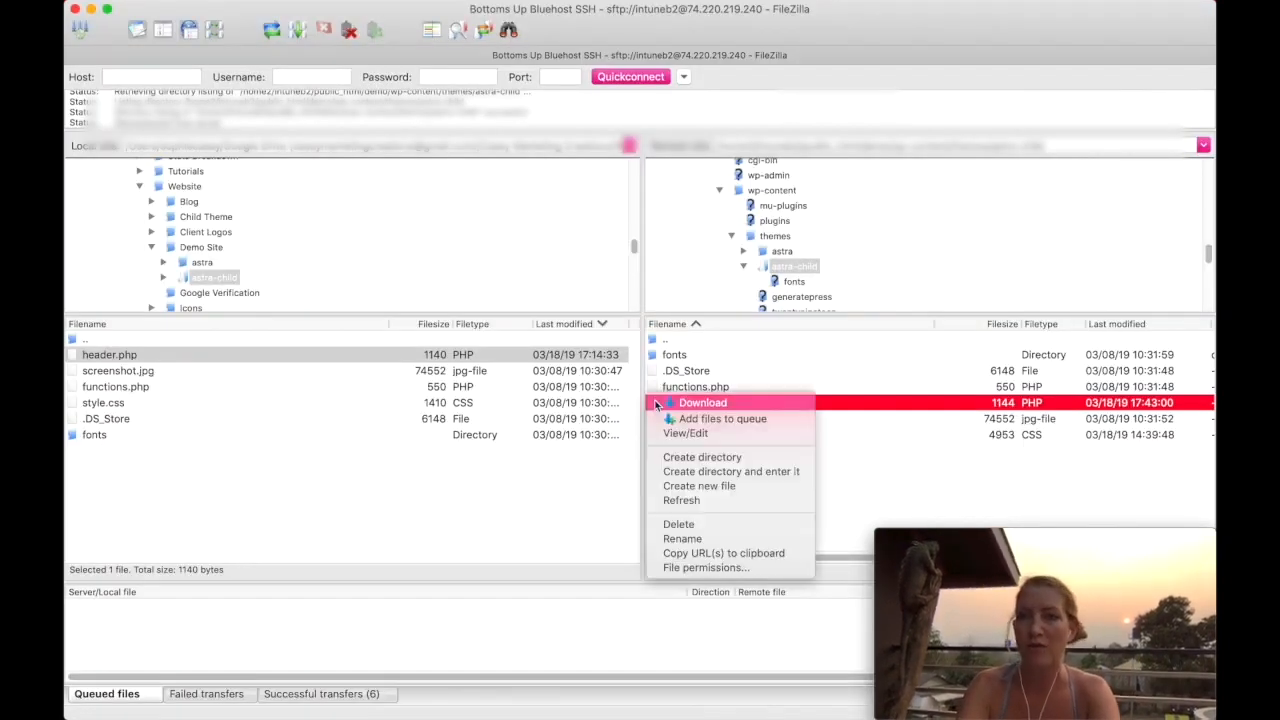
click(727, 436)
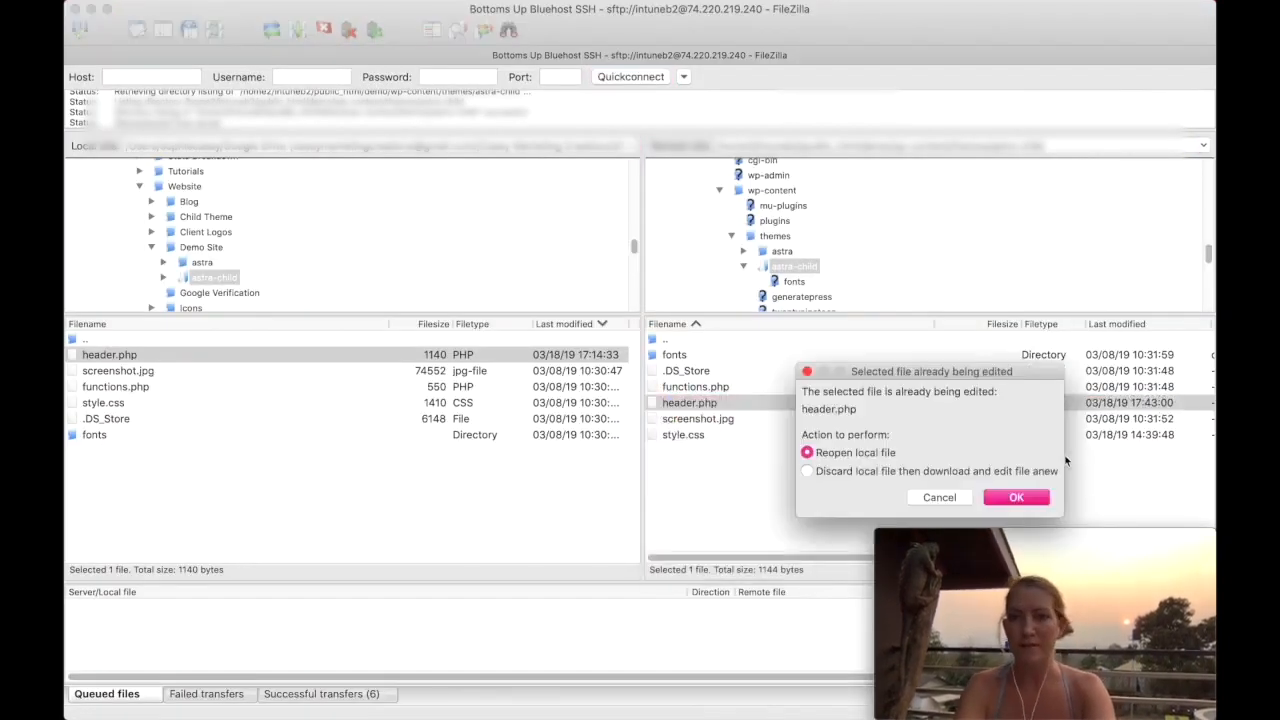
click(1035, 500)
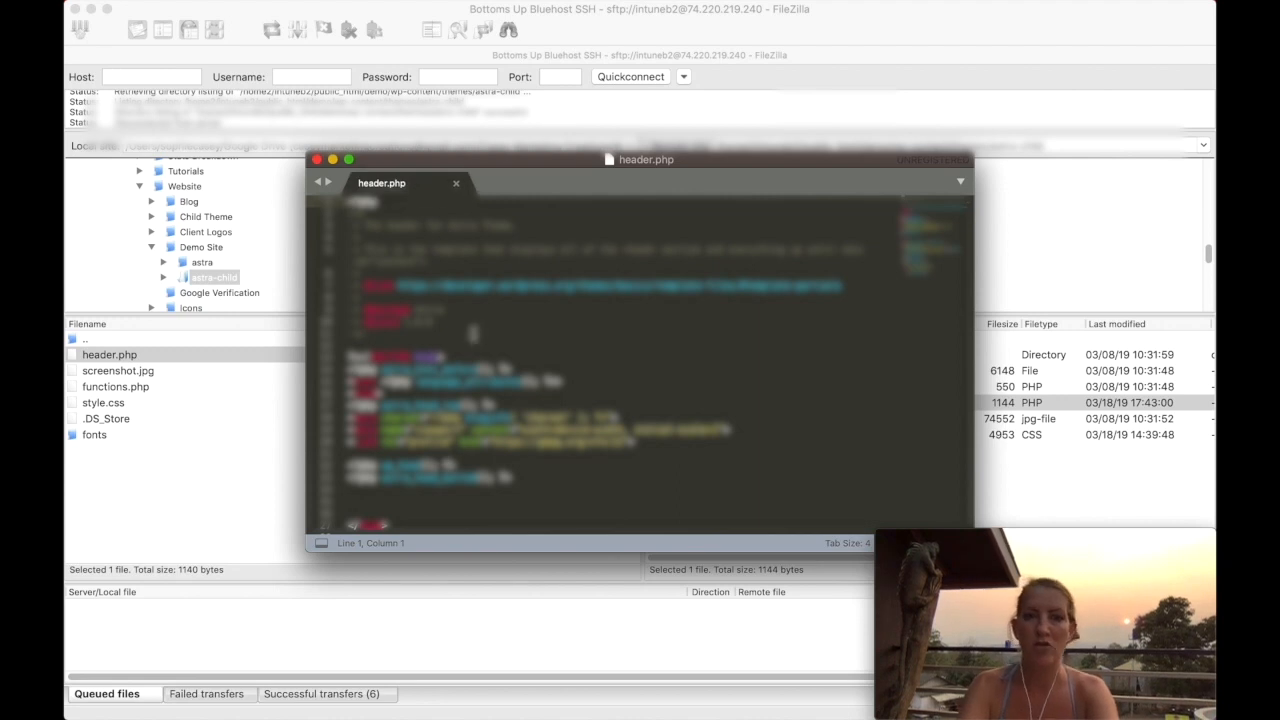
Paste the Tag Manager head snippet into header.php just above the closing head tag
click(366, 393)
key(super+v)
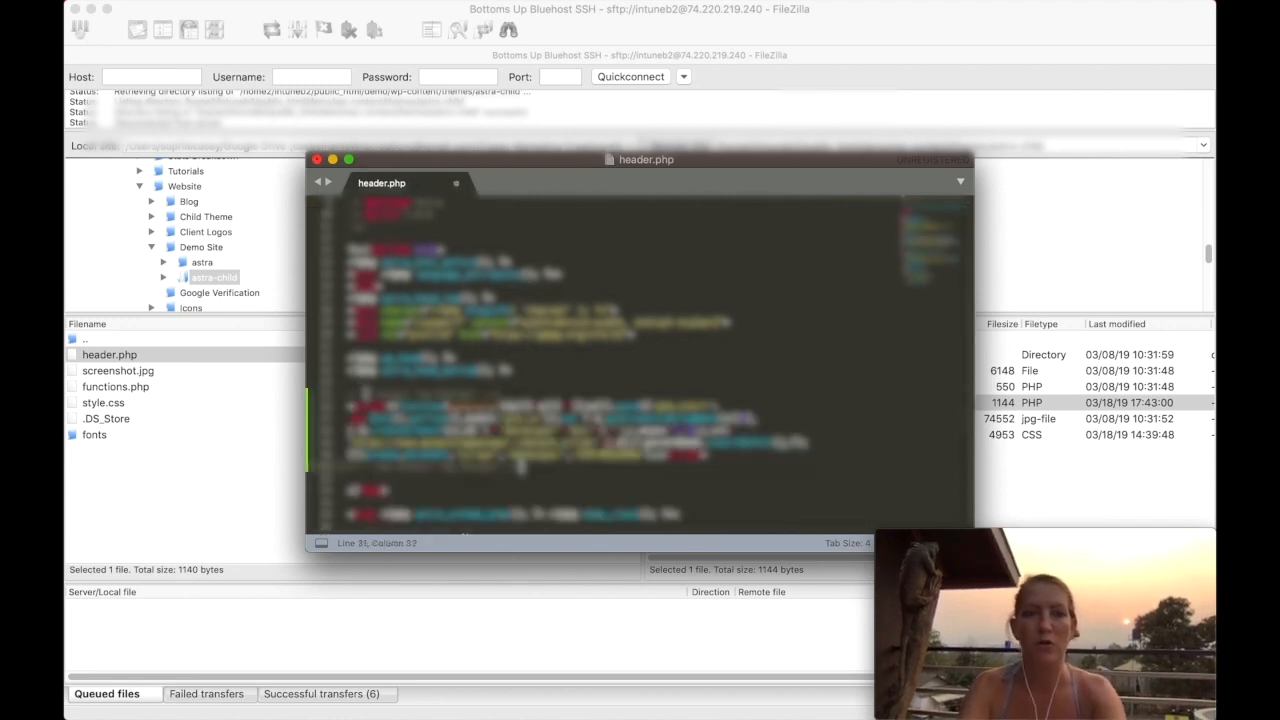
scroll(640, 360, down, 5)
click(468, 528)
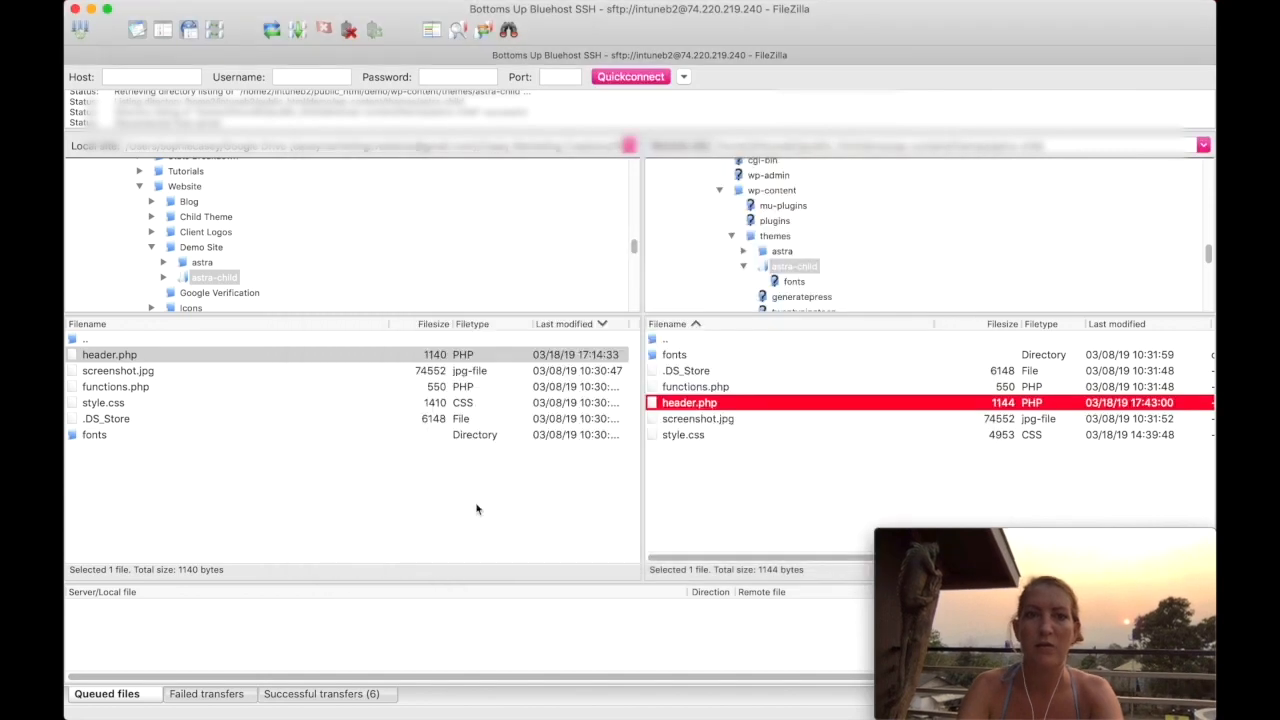
Switch back to Google Tag Manager in Chrome and copy the whole noscript snippet meant for the body
key(super+Tab)
key(super+Tab)
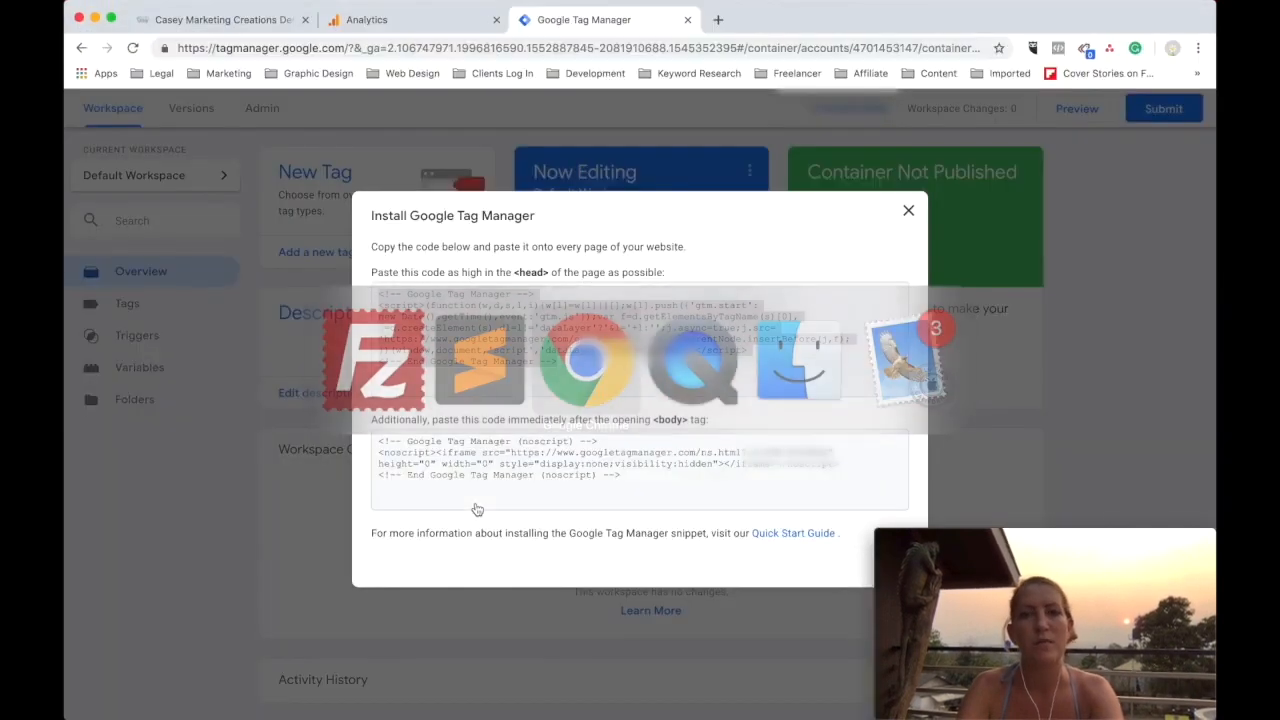
drag(379, 441, 674, 486)
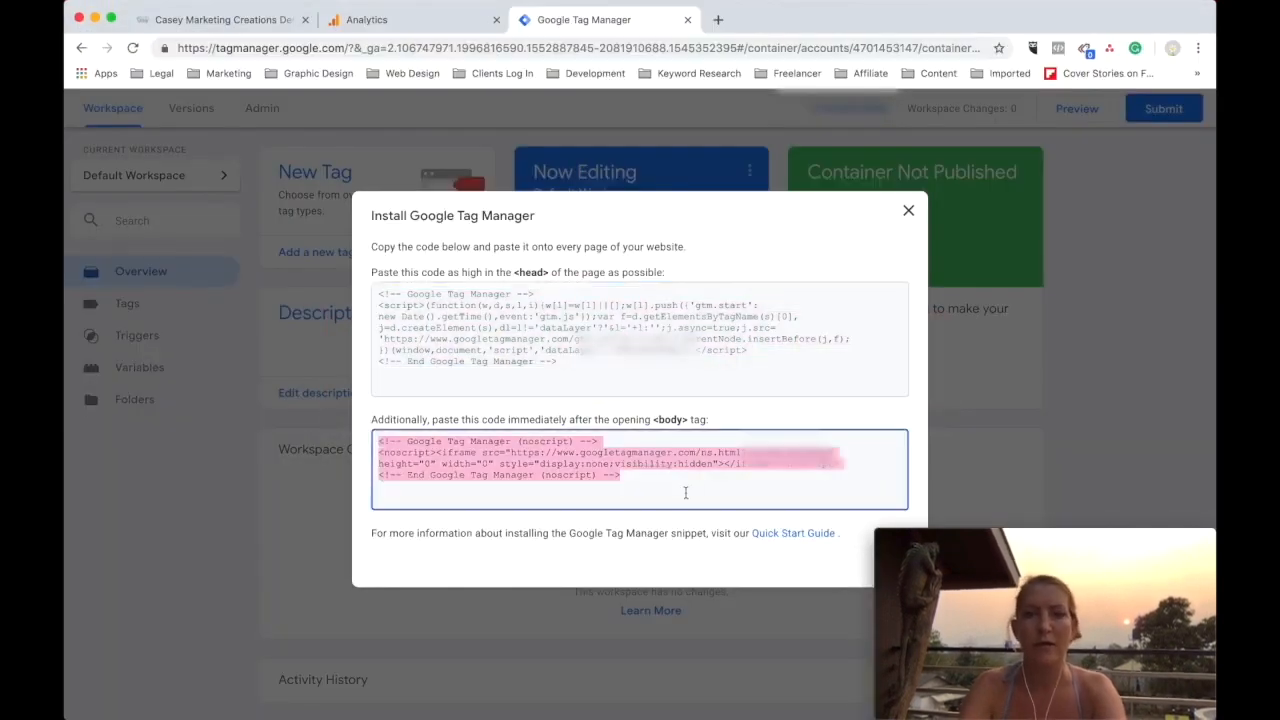
key(super+Tab)
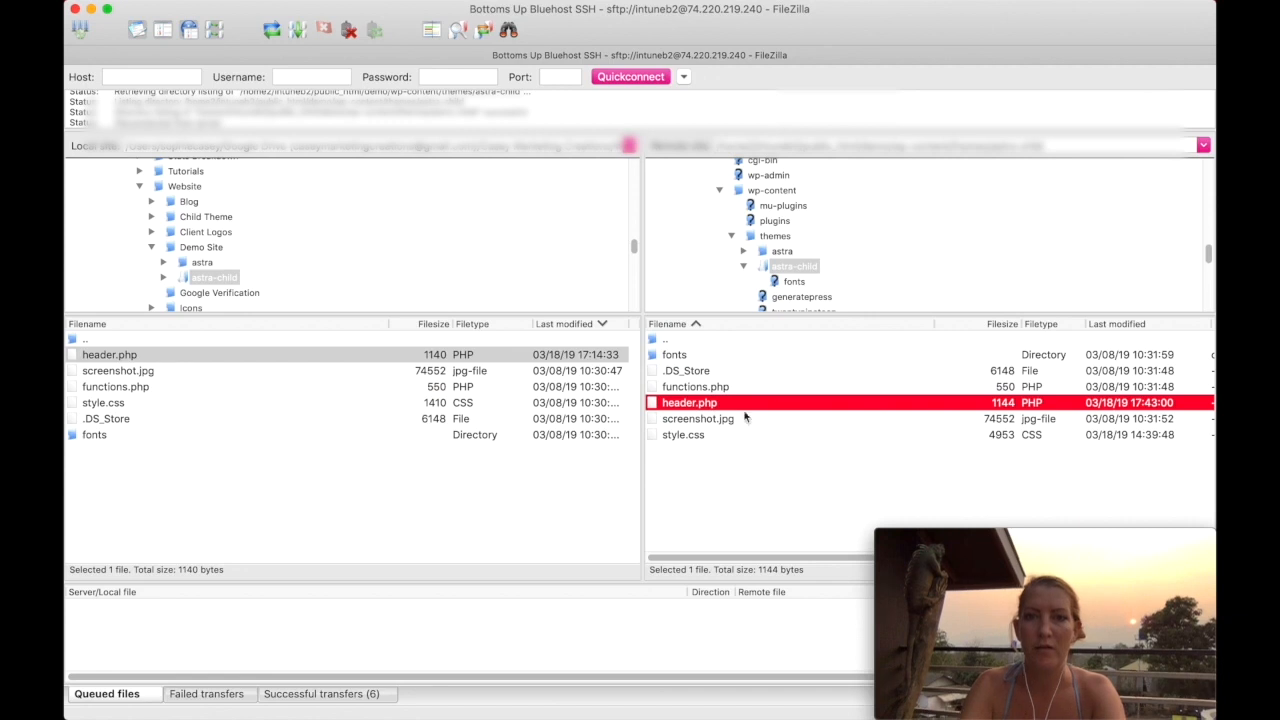
Return to header.php, save it with the added Tag Manager code, and upload the changed file to the server
key(super+Tab)
key(super+Tab)
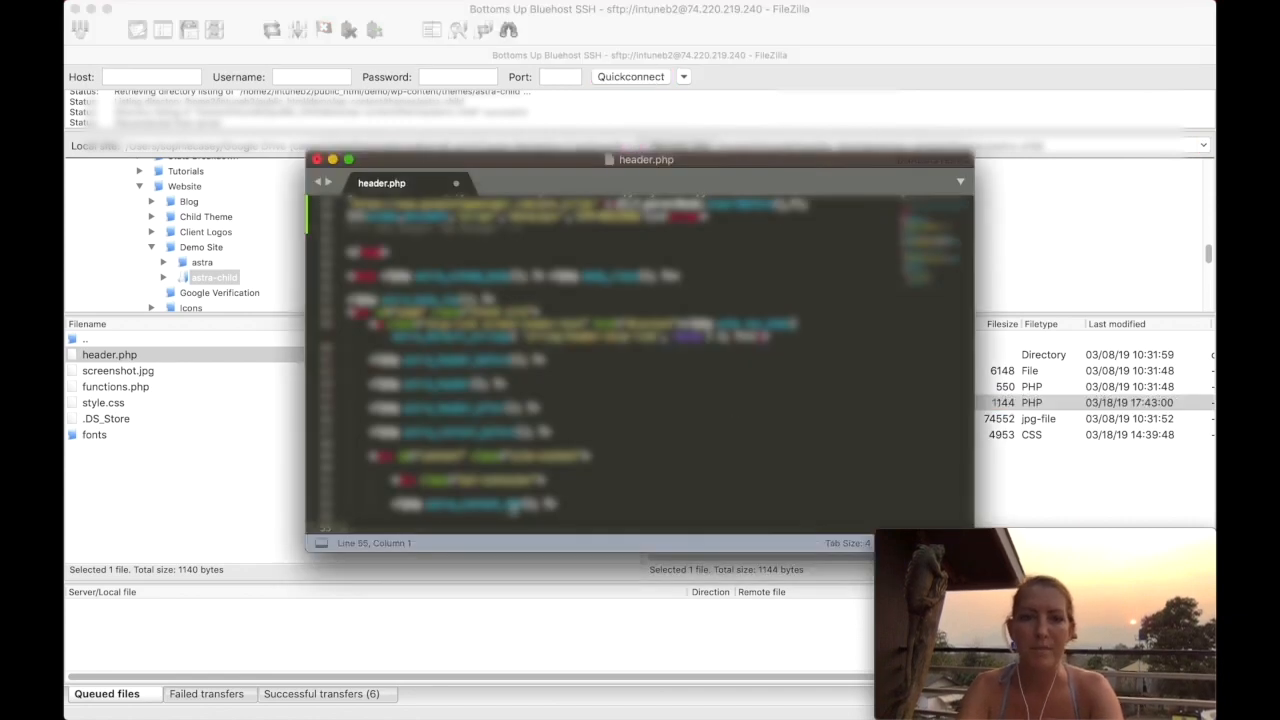
scroll(710, 410, down, 1)
key(super+s)
key(super+Tab)
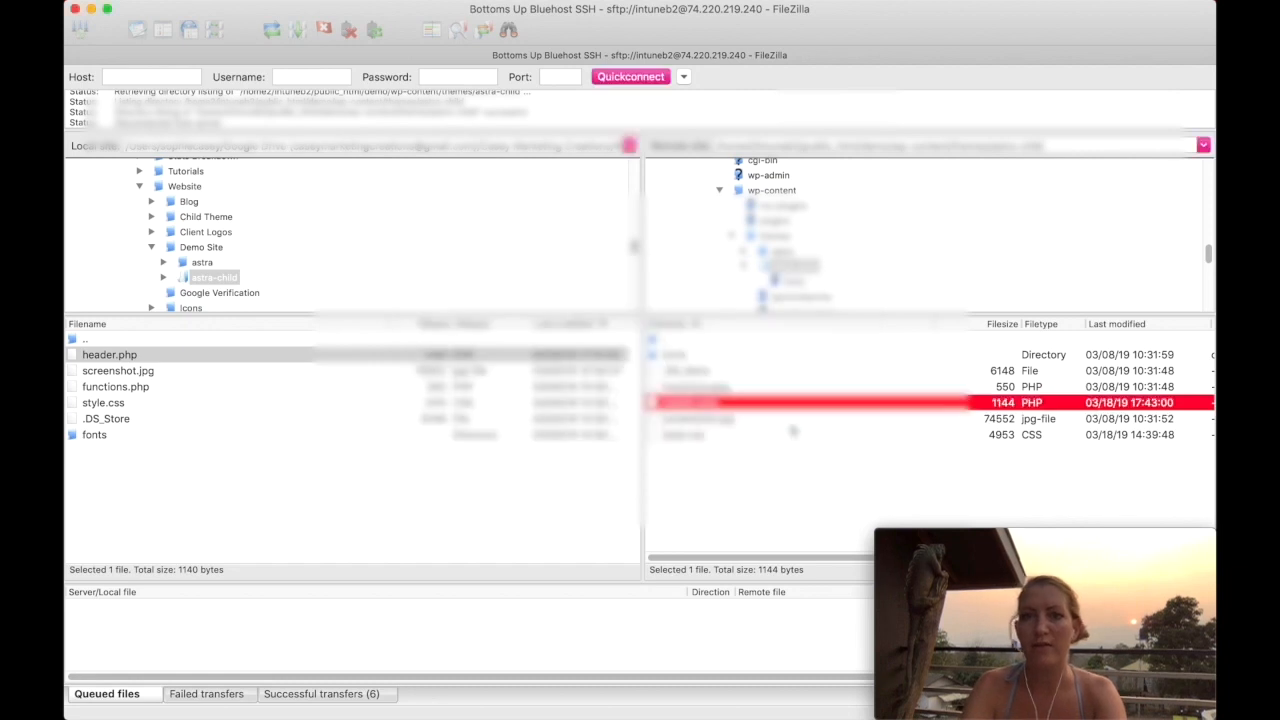
click(762, 425)
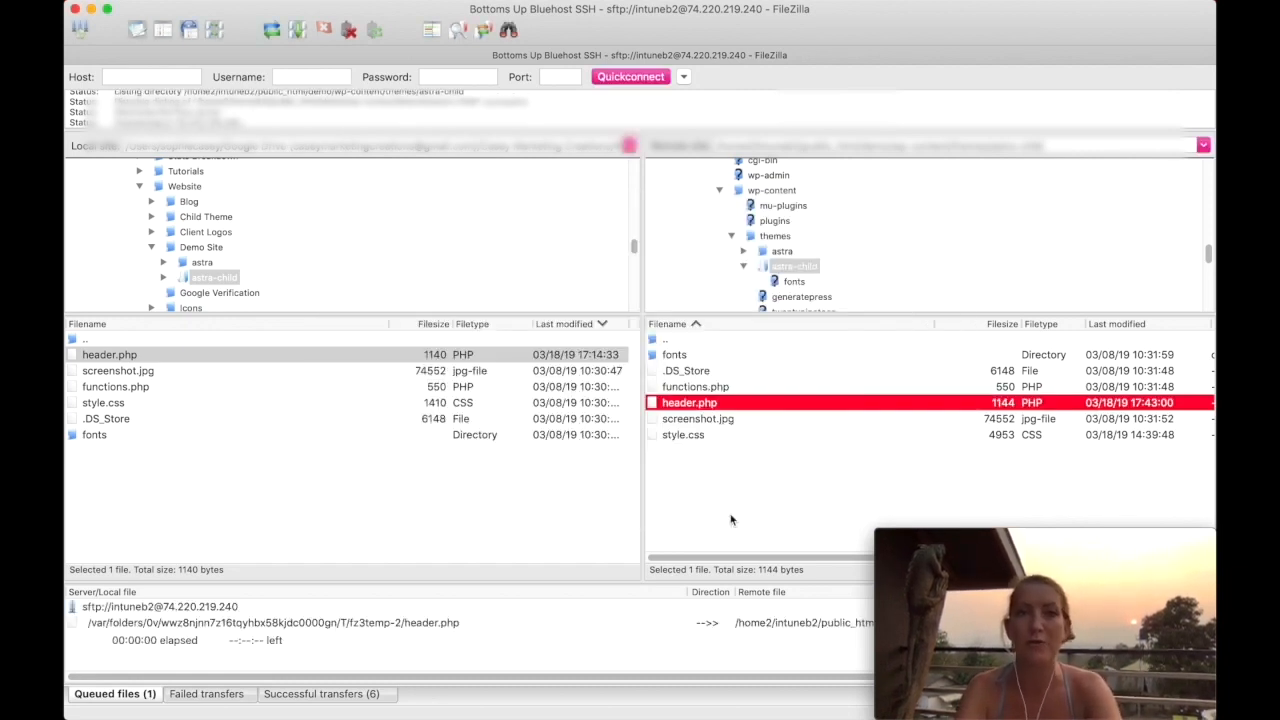
Switch back to Google Tag Manager in Chrome and close the installation instructions
key(super+Tab)
key(super+Tab)
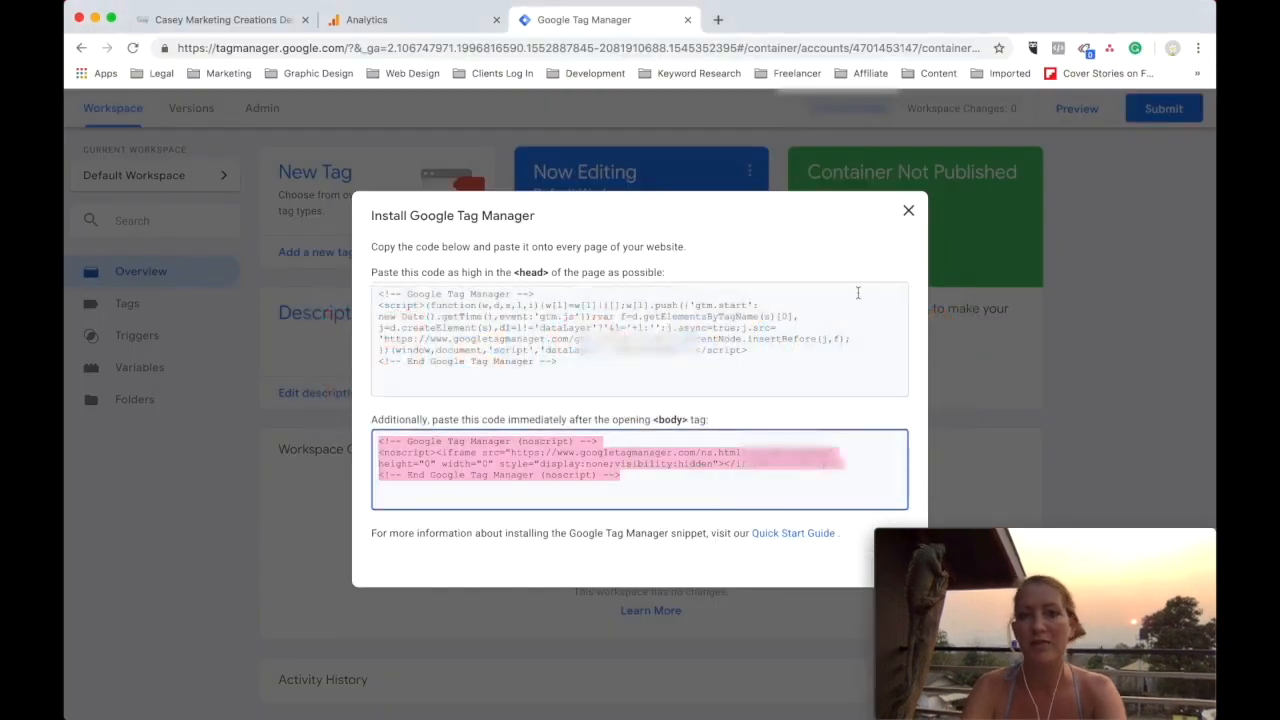
click(908, 212)
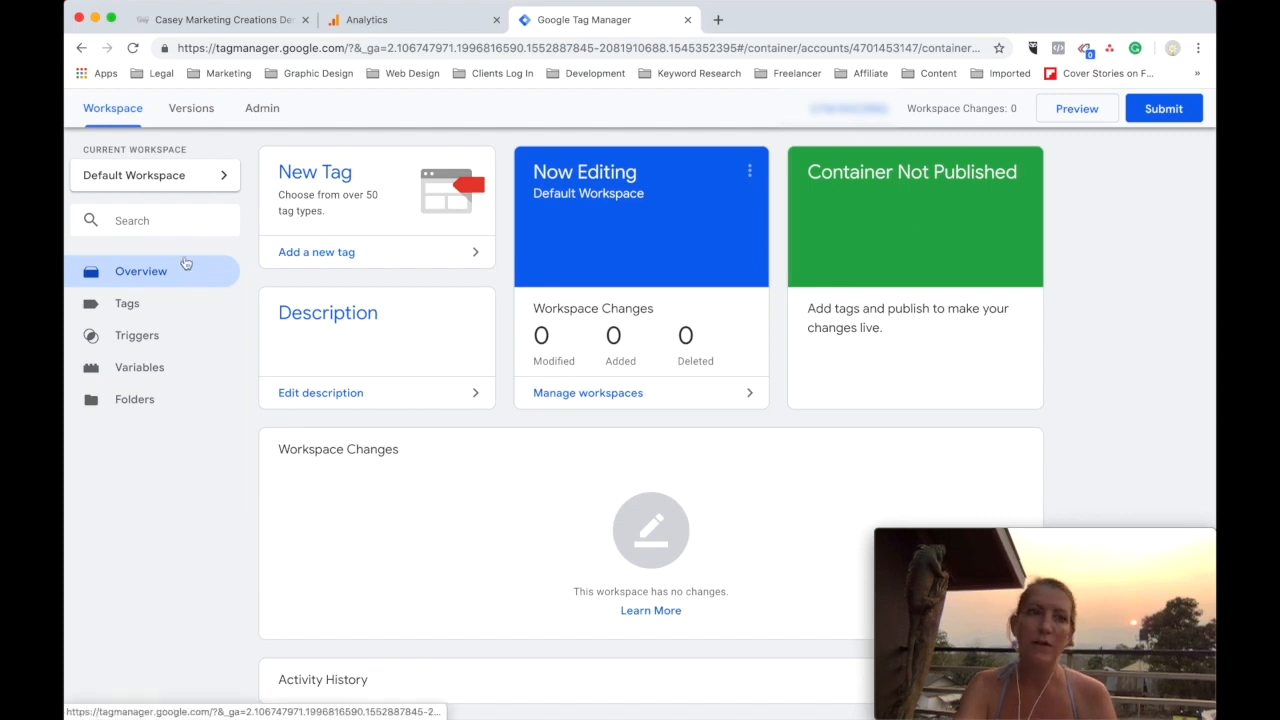
Enable the built-in click variables: Click Element, Click Classes, Click ID, Click Target, Click URL and Click Text
click(138, 376)
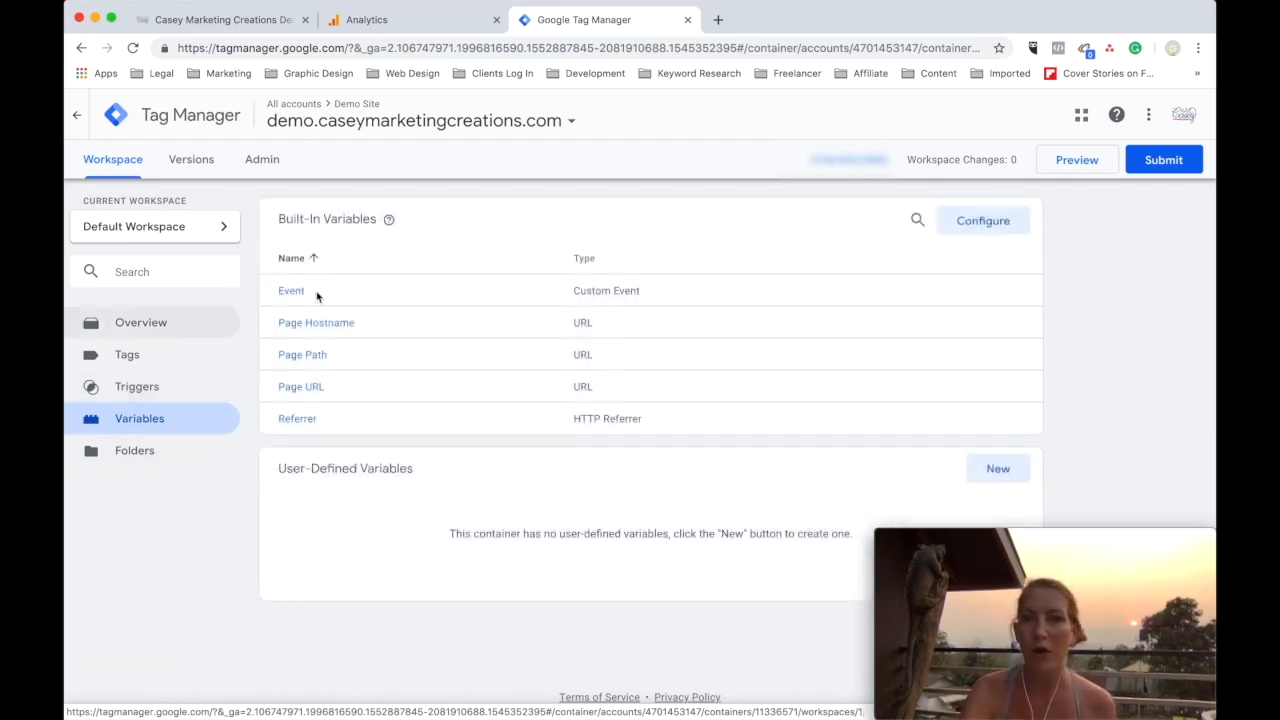
click(1007, 233)
scroll(929, 319, down, 5)
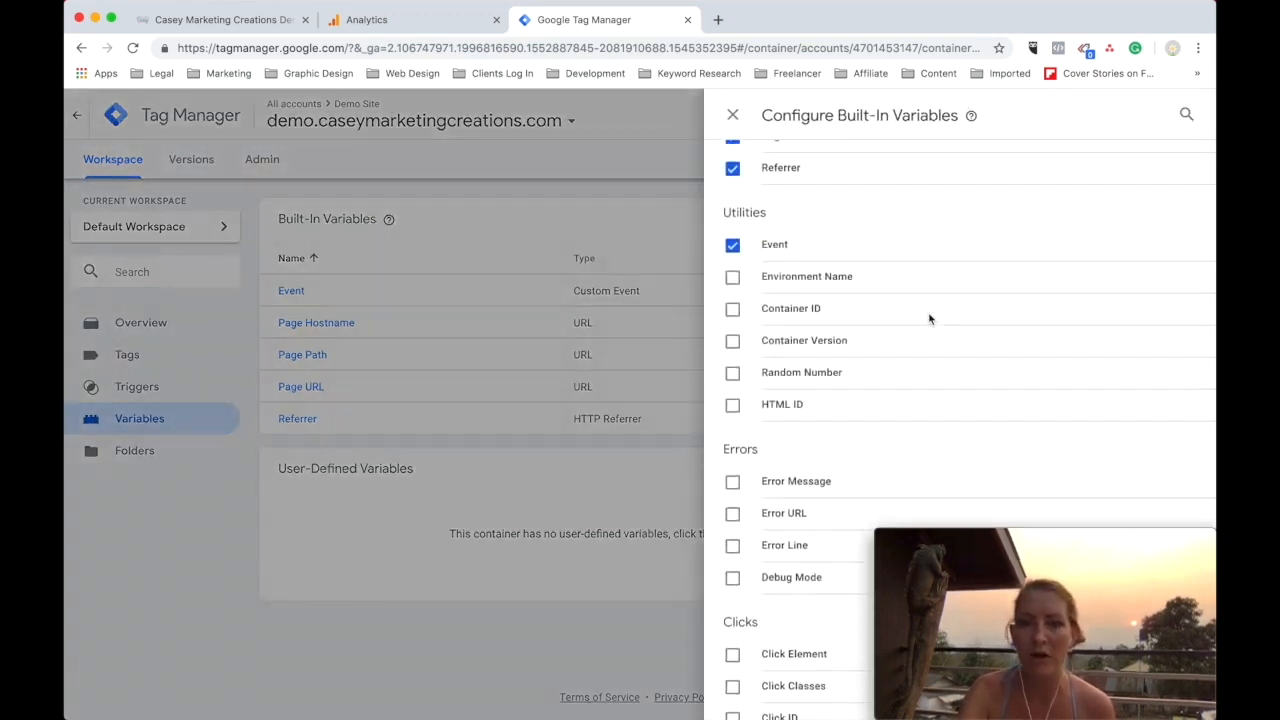
click(733, 266)
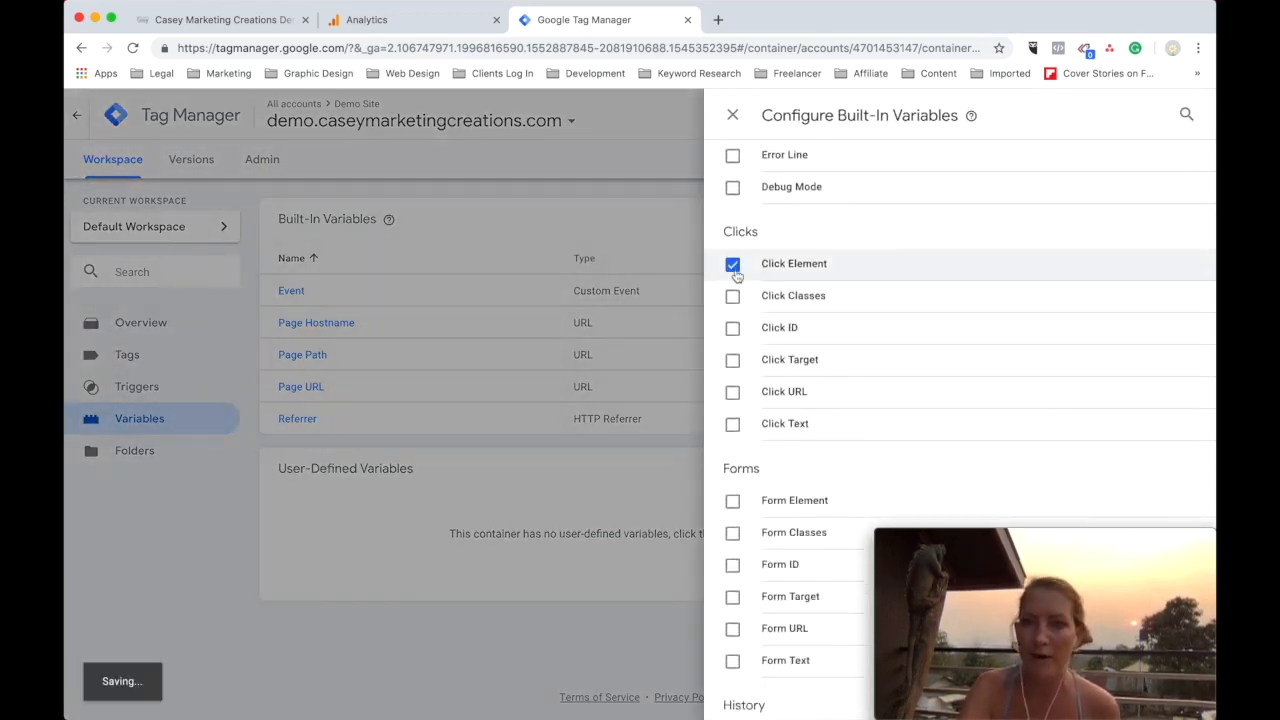
click(733, 298)
click(733, 330)
click(732, 362)
click(733, 392)
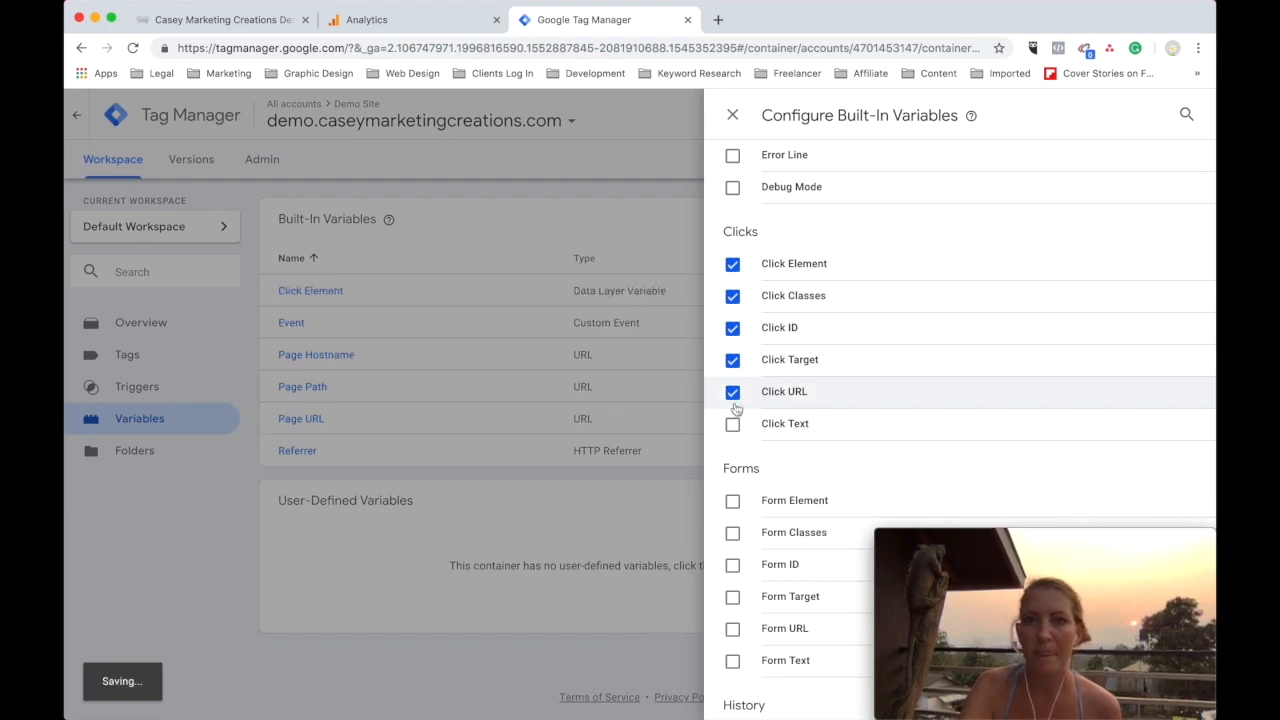
click(733, 424)
Enable the built-in variables Form Element, Form Classes, Form ID, Form Target, Form URL and Form Text, and close the variable configuration
scroll(734, 426, down, 3)
click(733, 298)
click(733, 330)
click(733, 361)
click(733, 393)
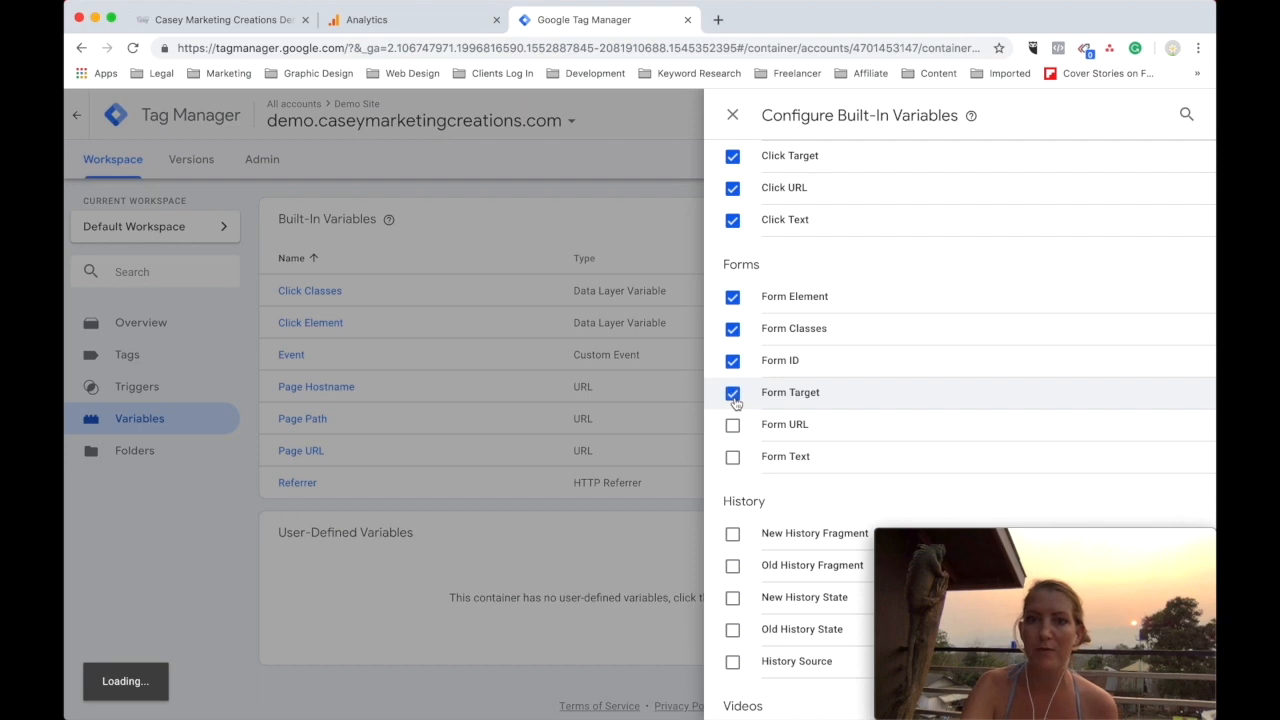
click(733, 425)
click(733, 457)
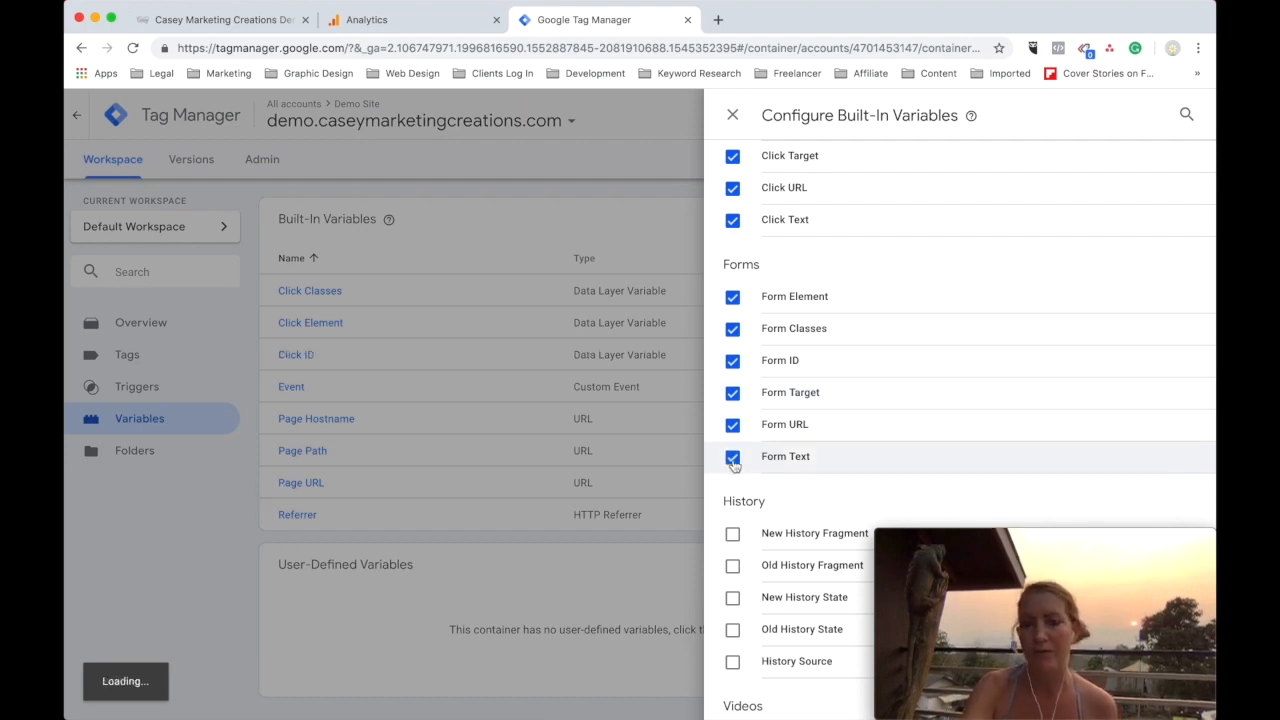
scroll(733, 460, down, 5)
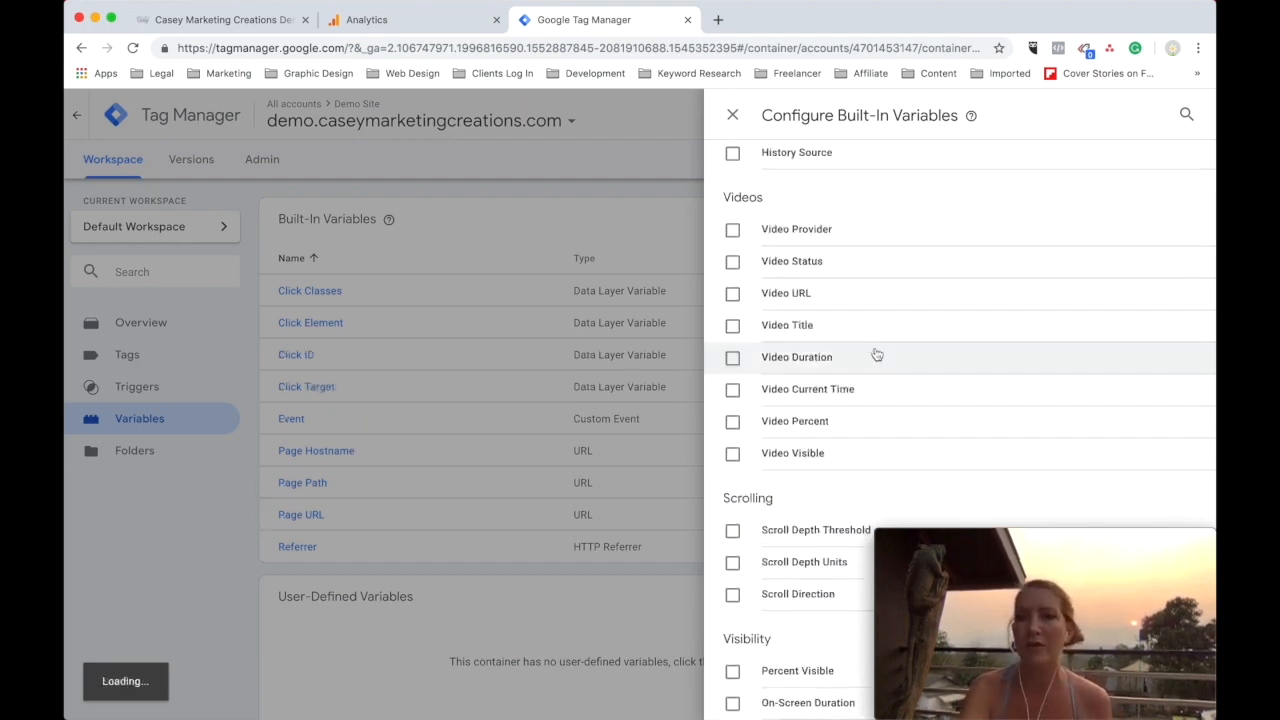
scroll(860, 368, up, 10)
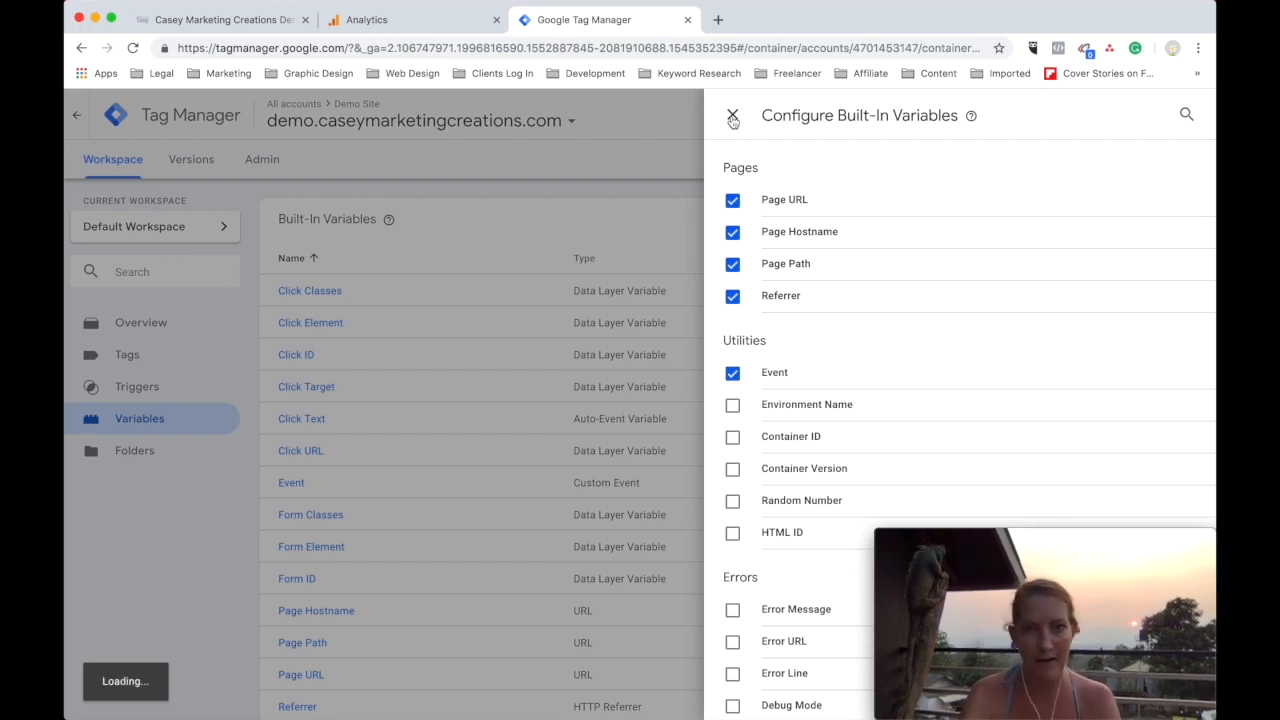
click(732, 116)
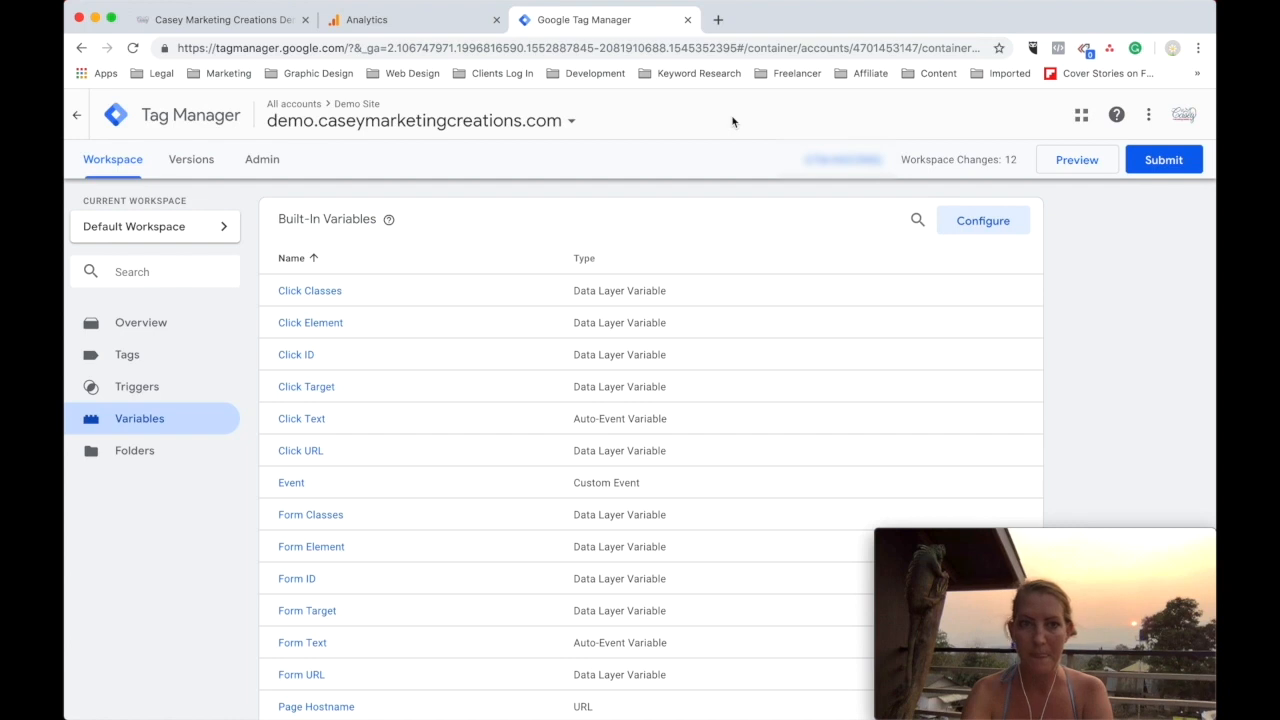
Create a new tag in the container and name it "GA - Page View All"
click(131, 358)
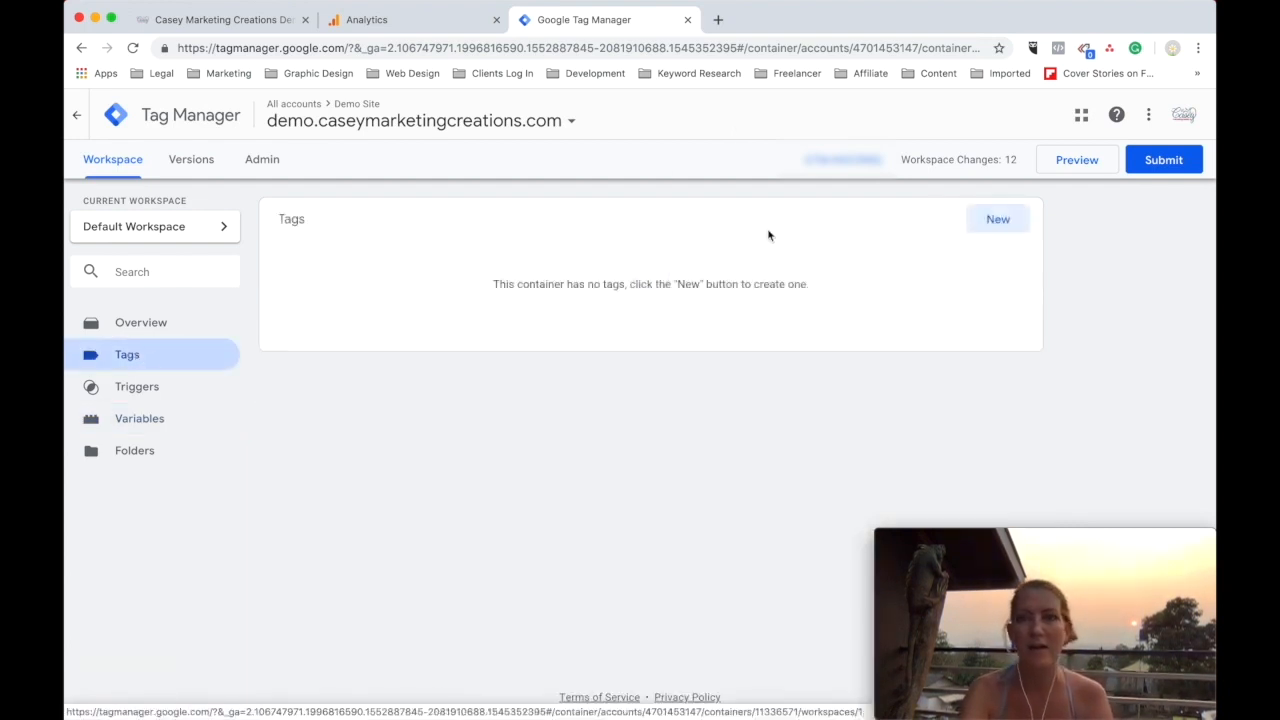
click(1000, 219)
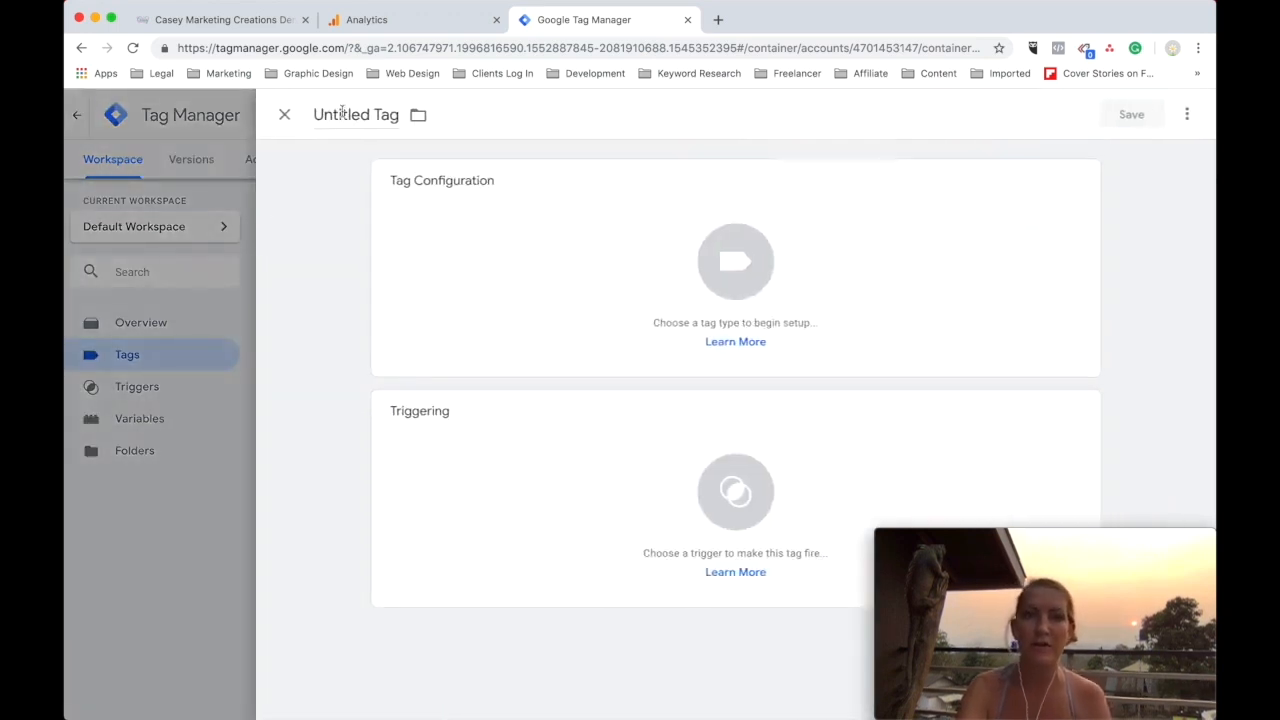
click(342, 113)
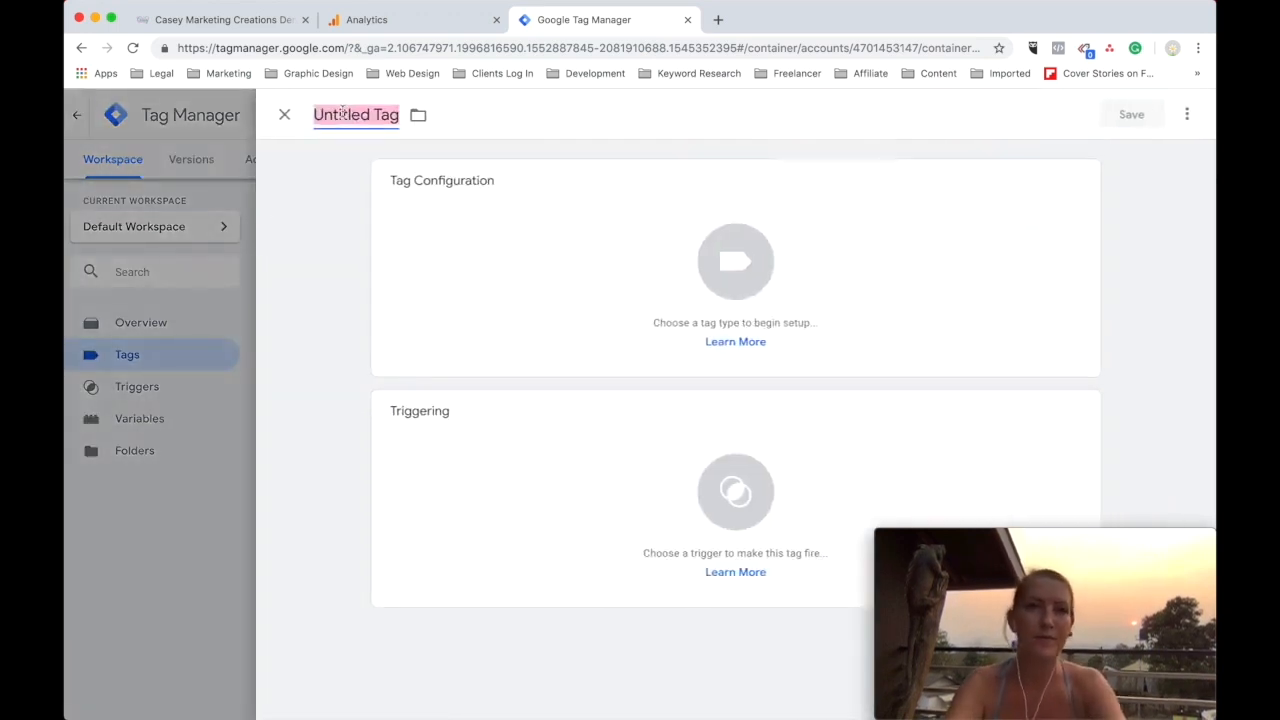
text(GA -)
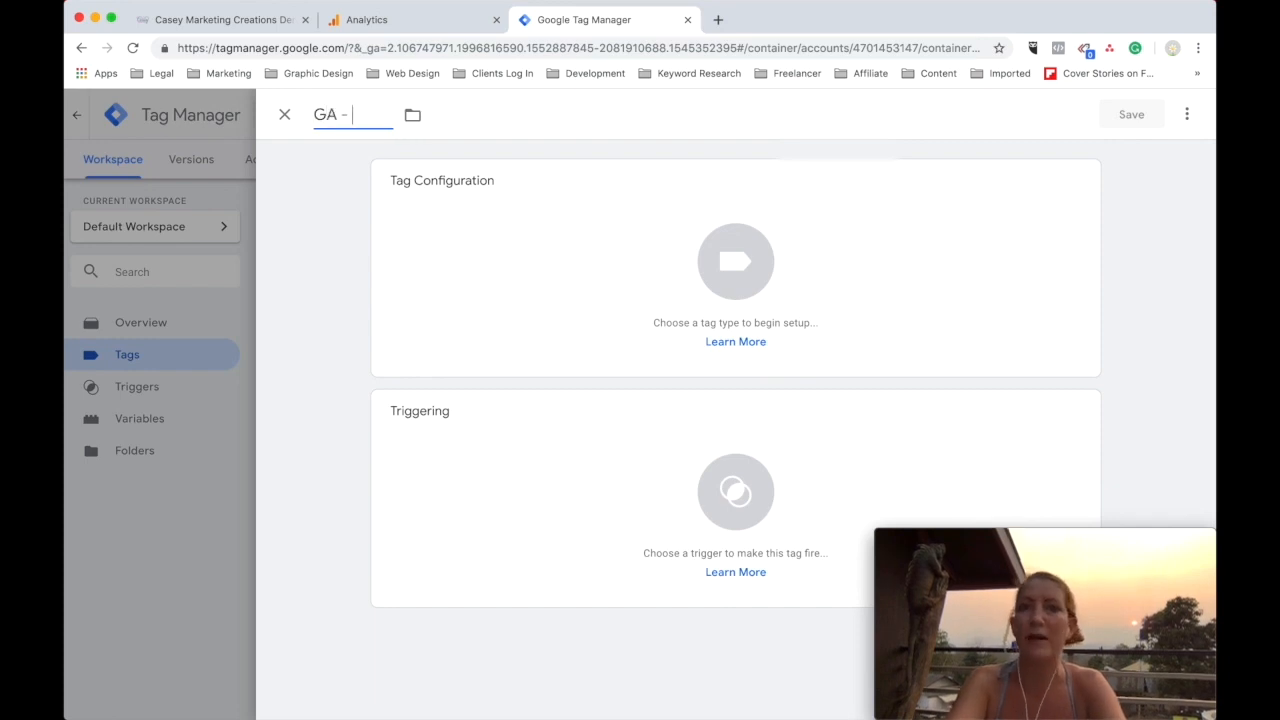
text( Page View All)
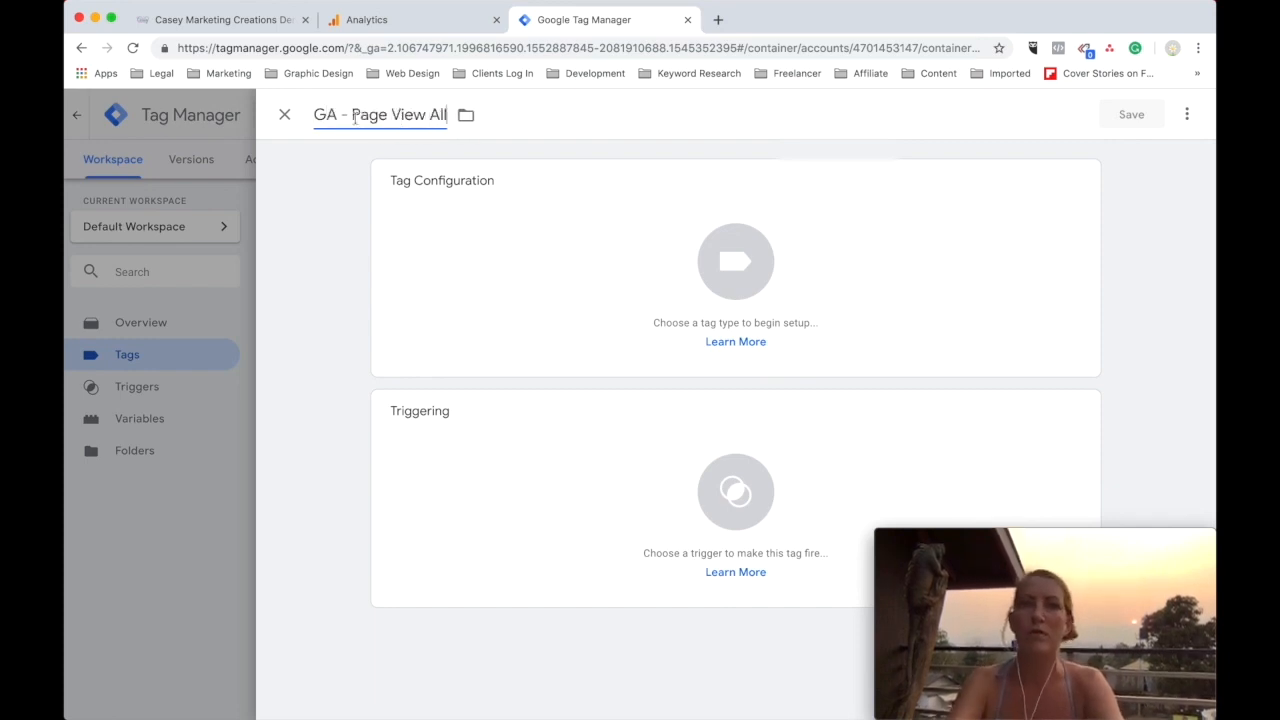
Set the tag type to Google Analytics - Universal Analytics with Page View tracking and start a new Google Analytics settings variable
click(744, 278)
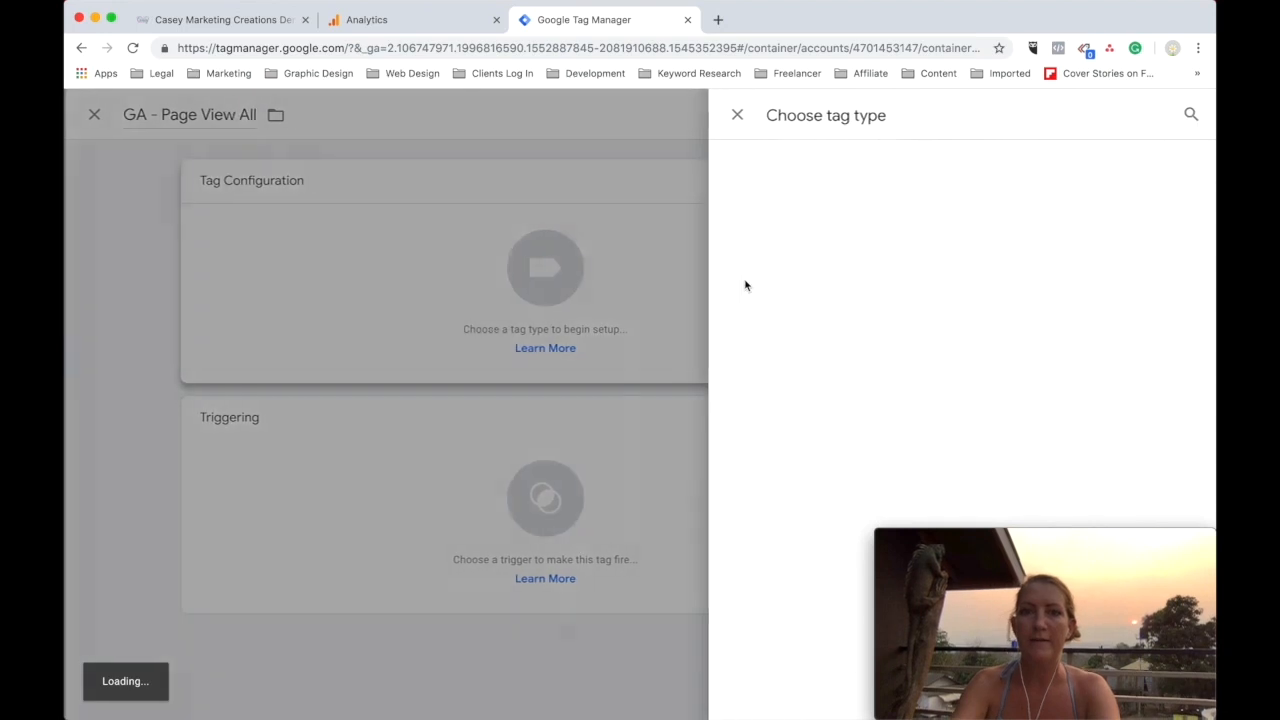
click(802, 203)
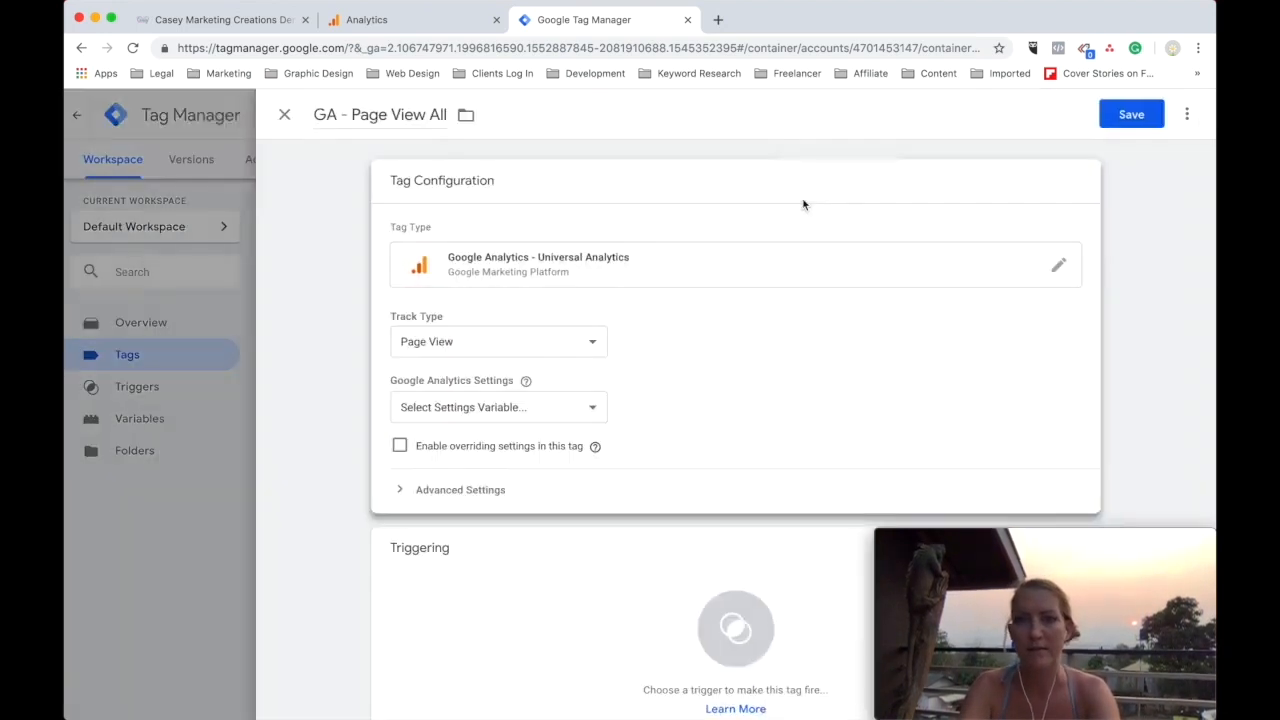
click(455, 416)
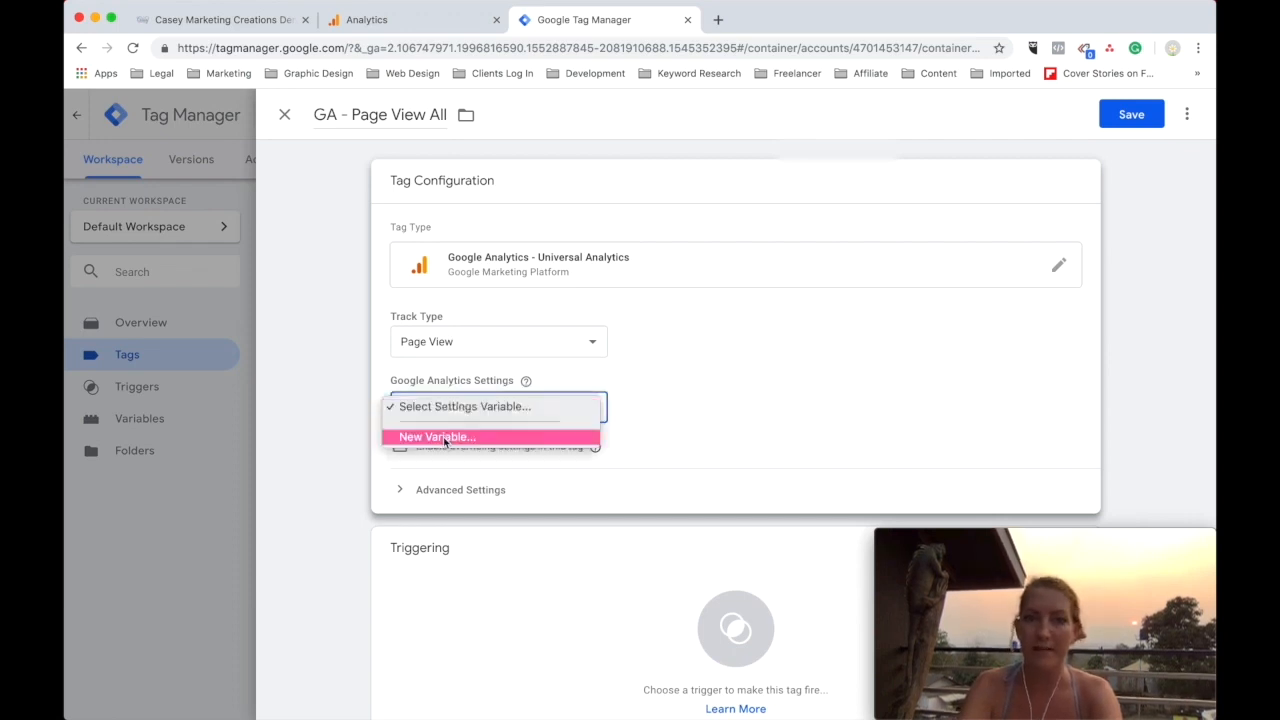
click(447, 439)
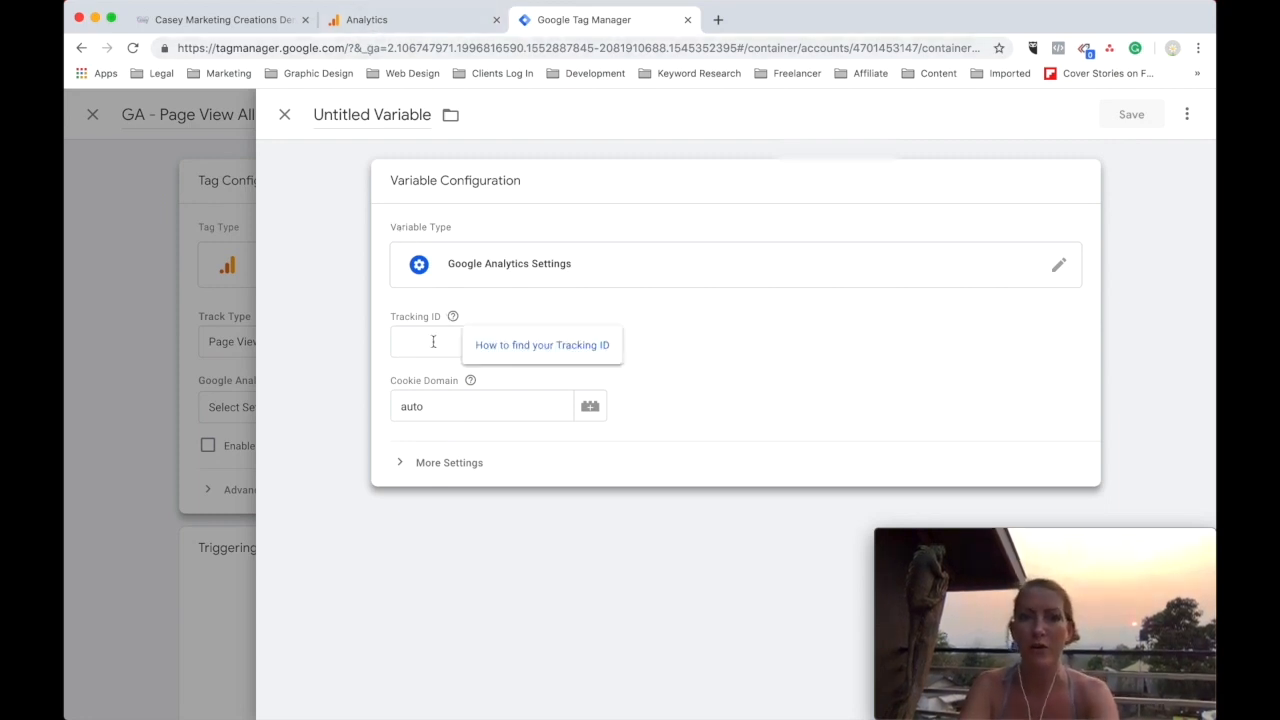
Copy the tracking ID from the property settings in Google Analytics and paste it into the new variable's Tracking ID in Tag Manager
click(420, 18)
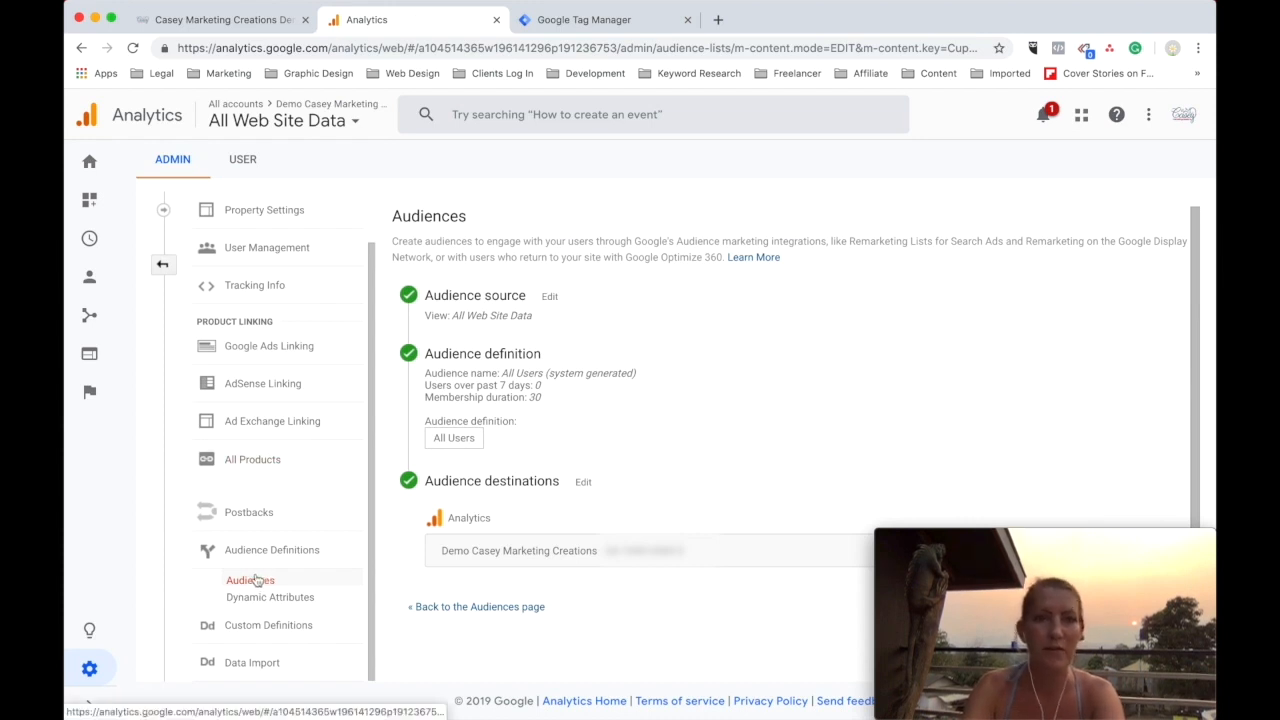
click(240, 226)
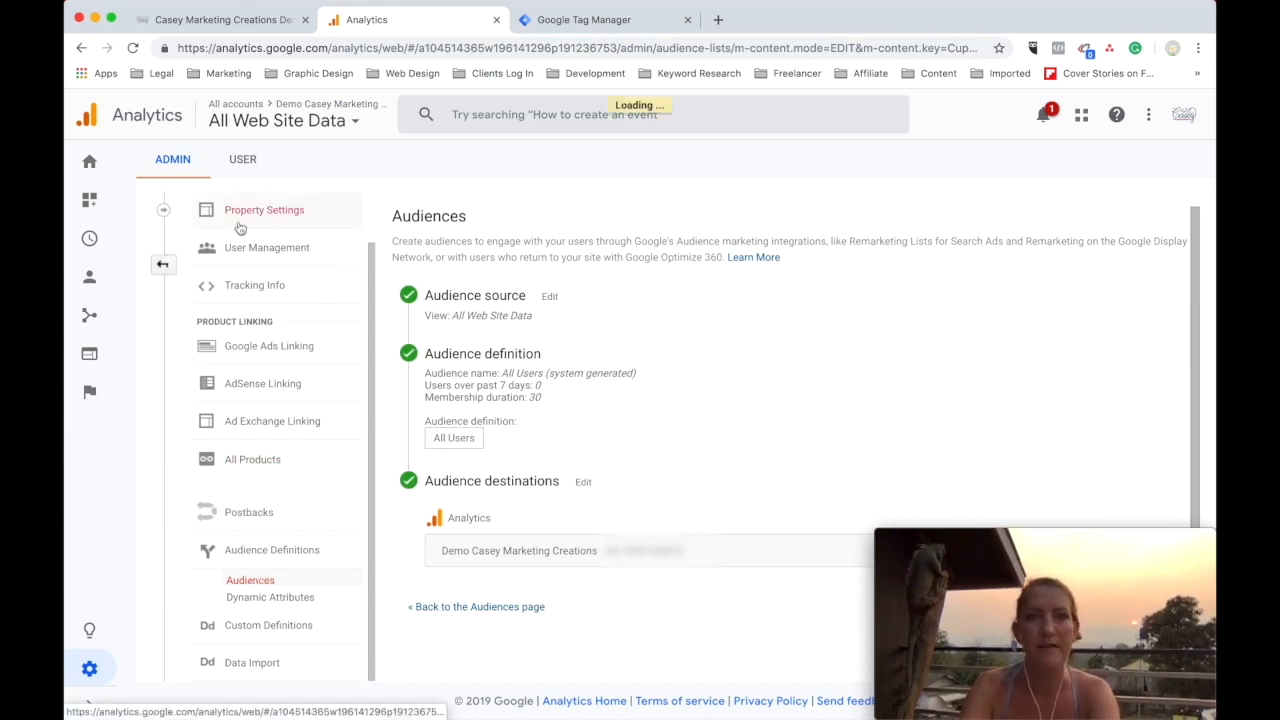
drag(477, 300, 488, 303)
key(ctrl+c)
click(634, 20)
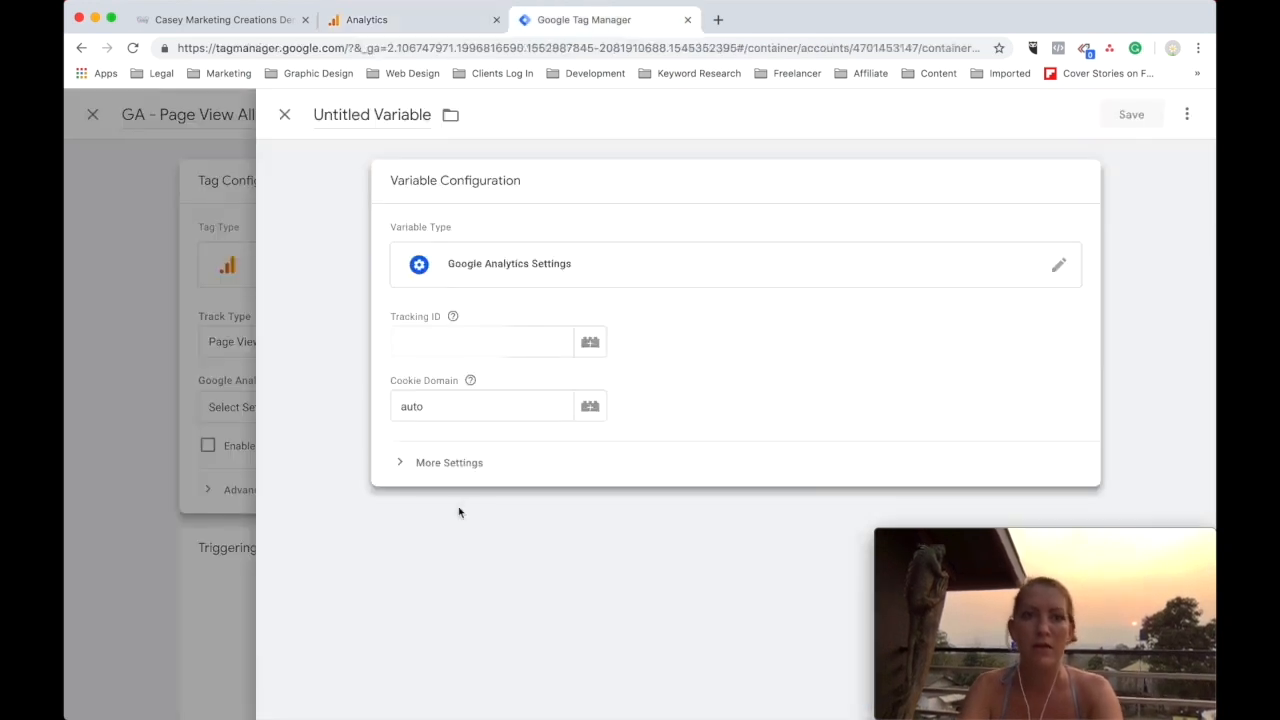
click(463, 341)
key(ctrl+v)
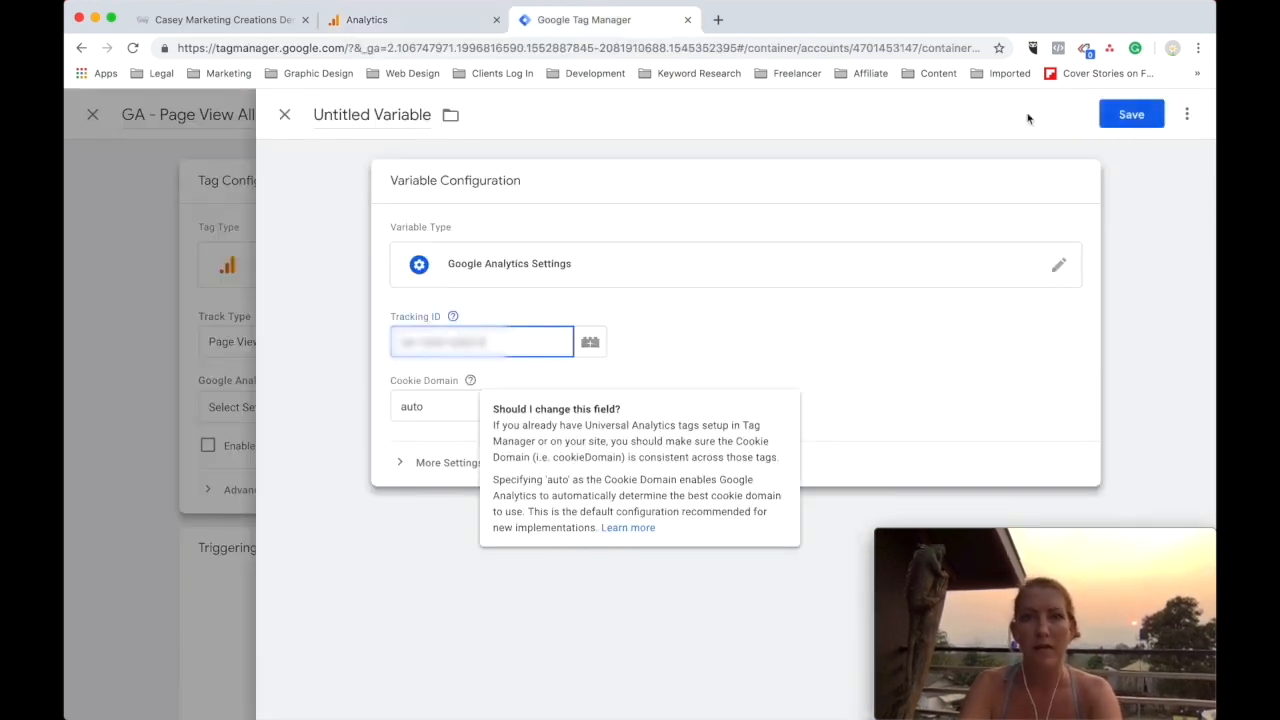
Name the settings variable "GA - " followed by the tracking ID, and save it
click(340, 114)
key(ctrl+a)
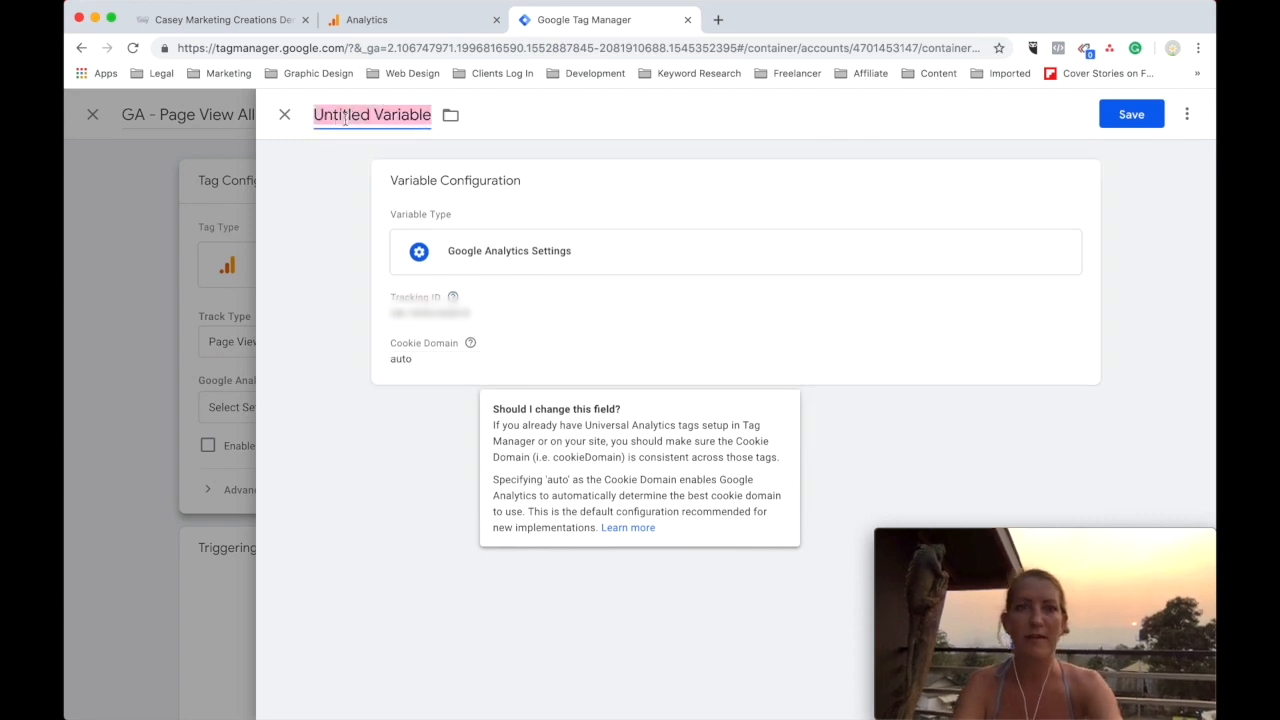
text(G)
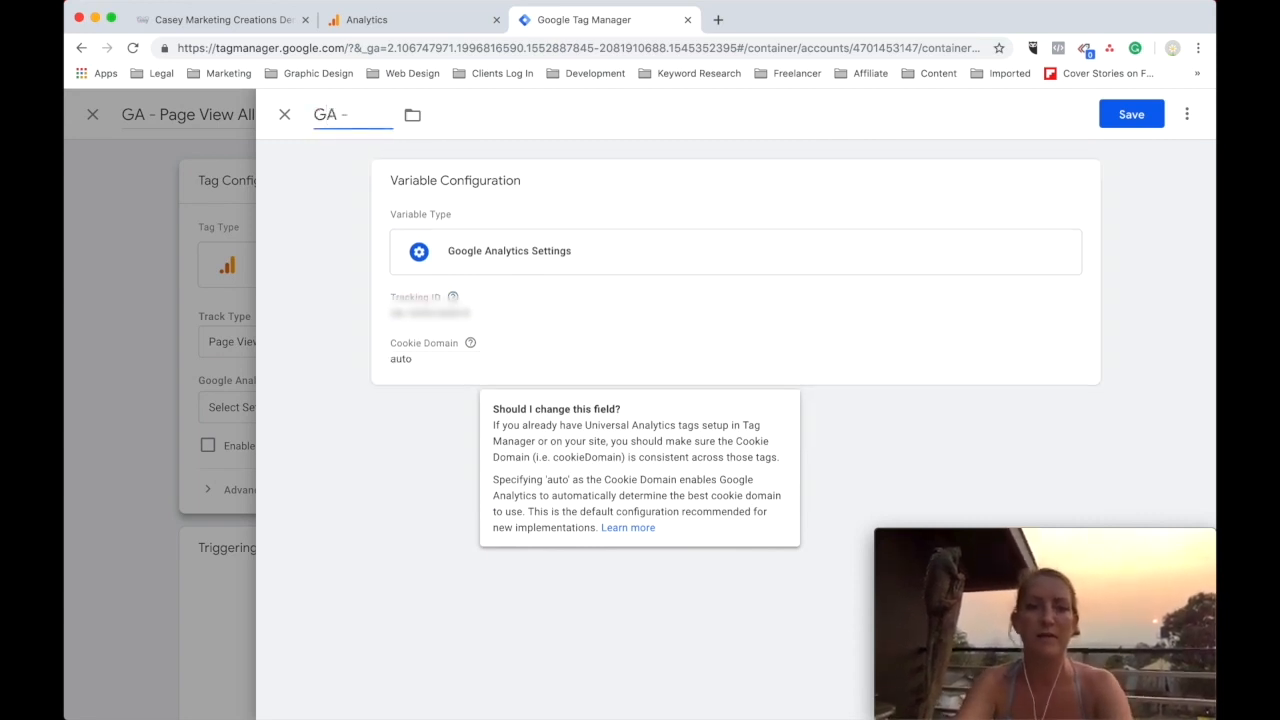
text(A -)
key(ctrl+v)
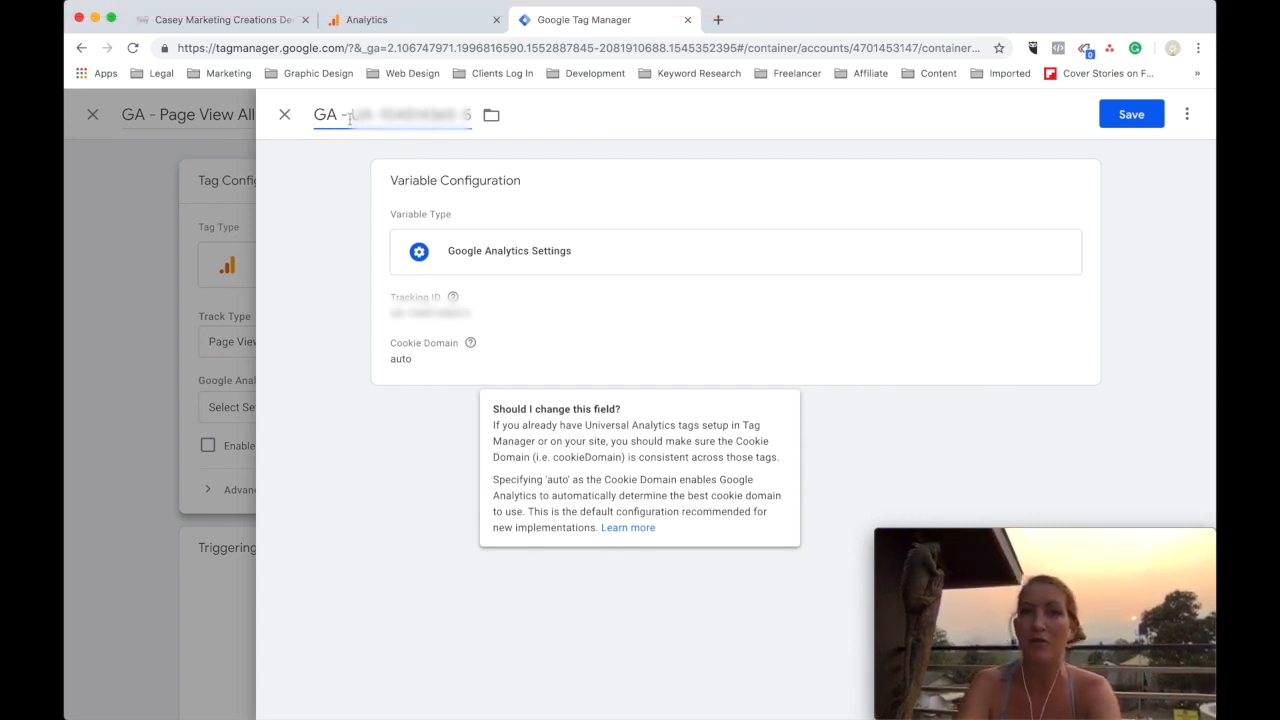
click(1124, 118)
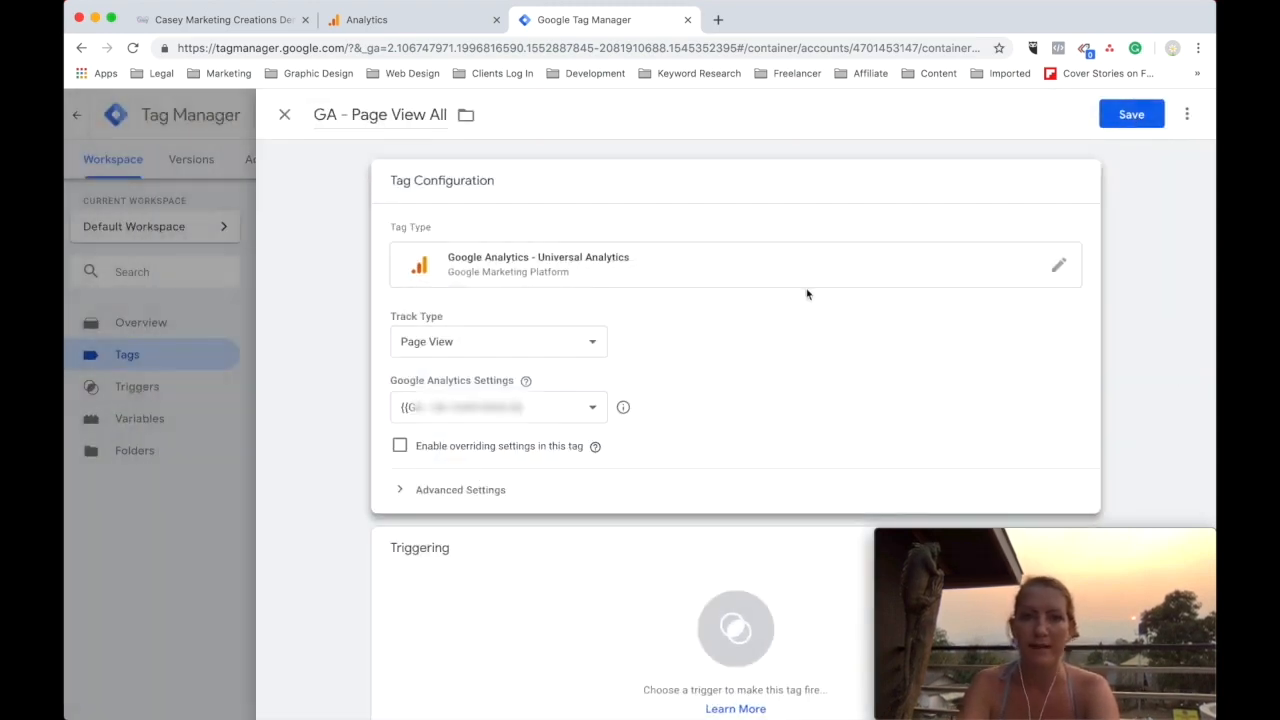
Add the All Pages trigger to the page view tag and save the tag
scroll(791, 360, down, 1)
click(730, 558)
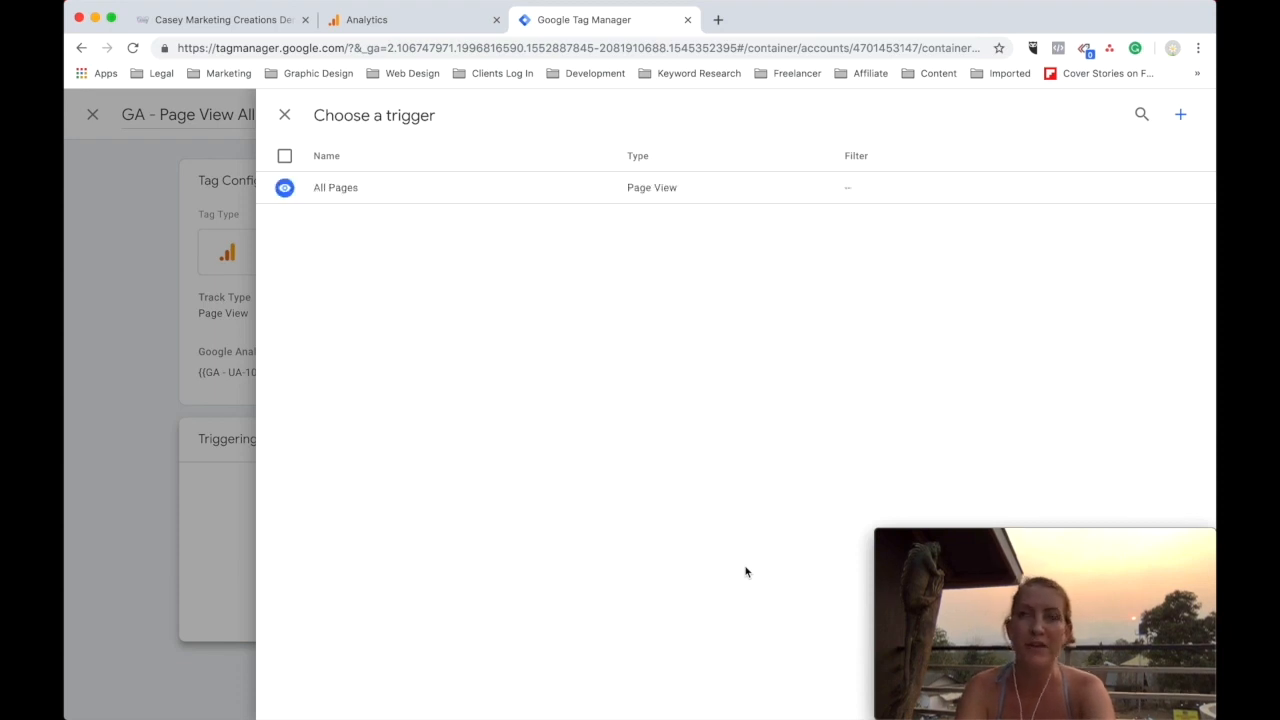
click(348, 196)
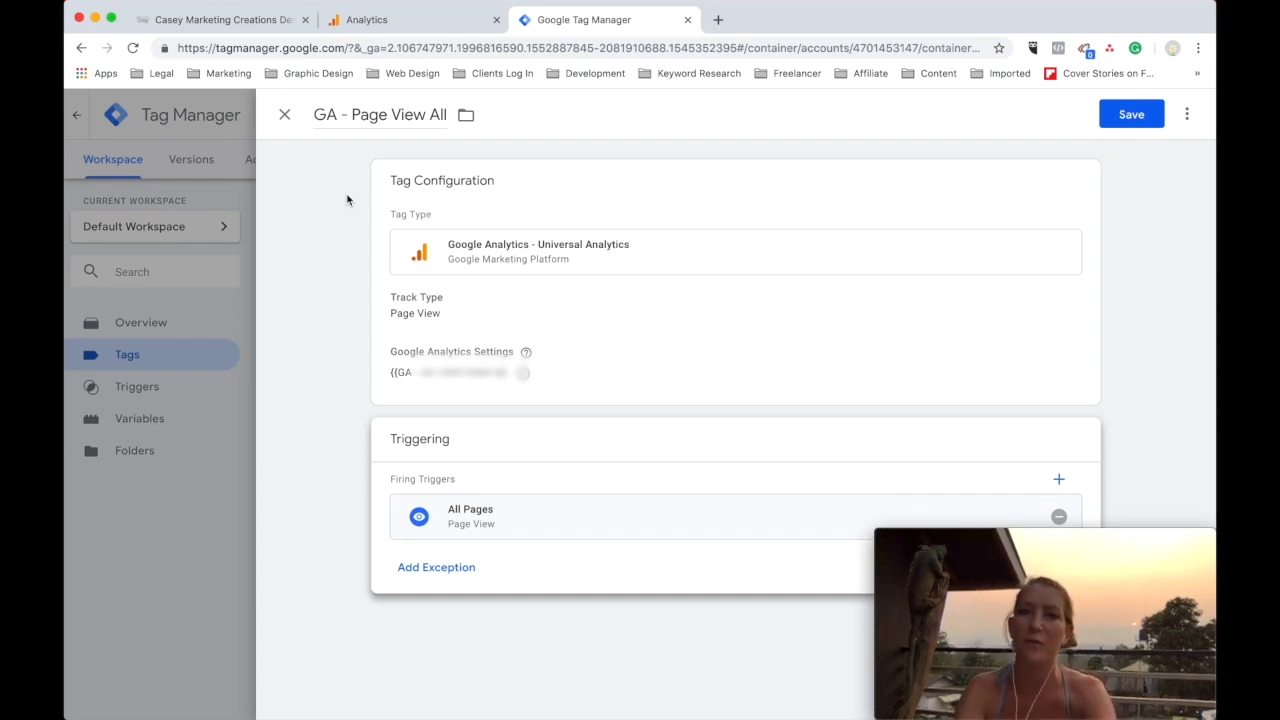
click(1134, 116)
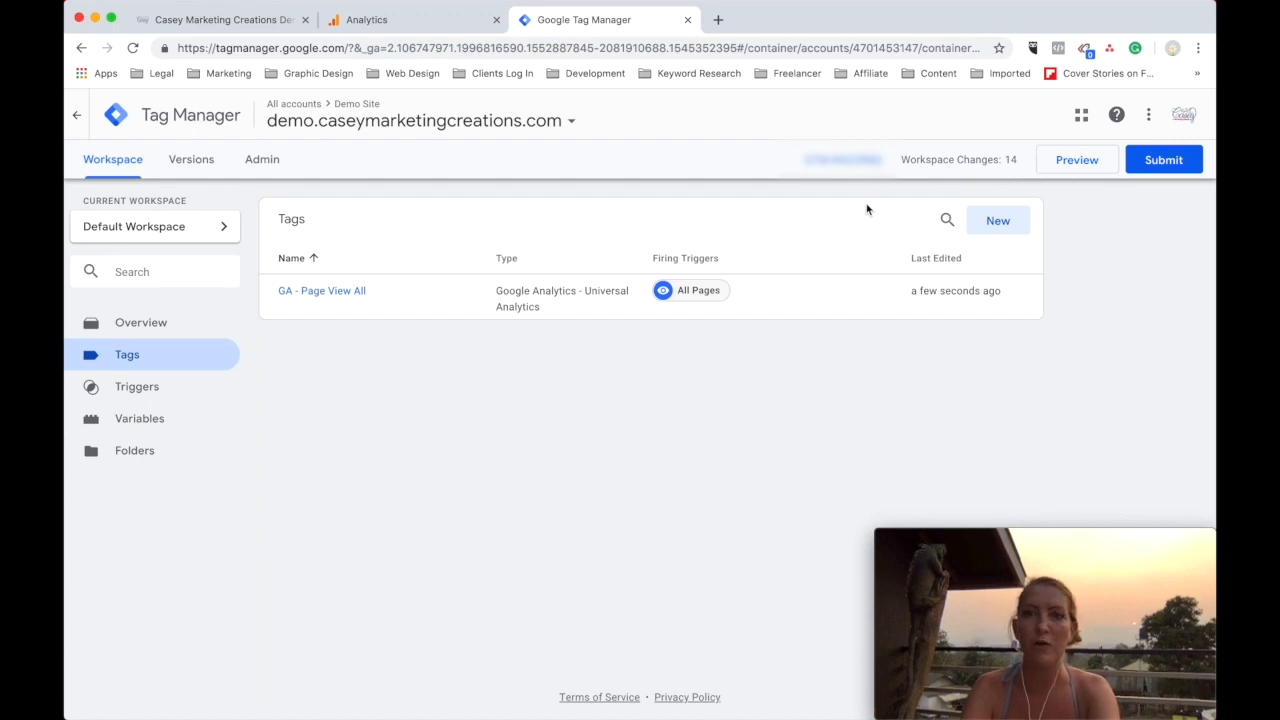
Create a trigger named "Clicks - All" of type Click - All Elements that fires on all clicks, and save it
click(137, 388)
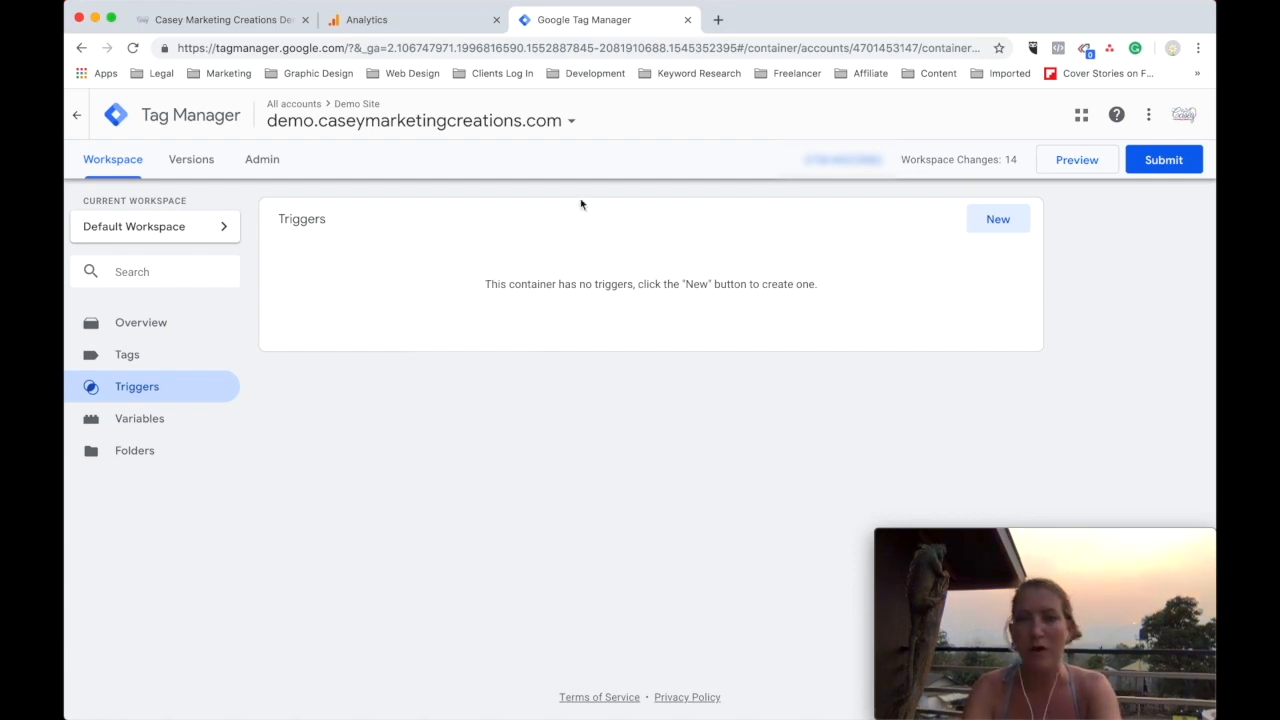
click(993, 222)
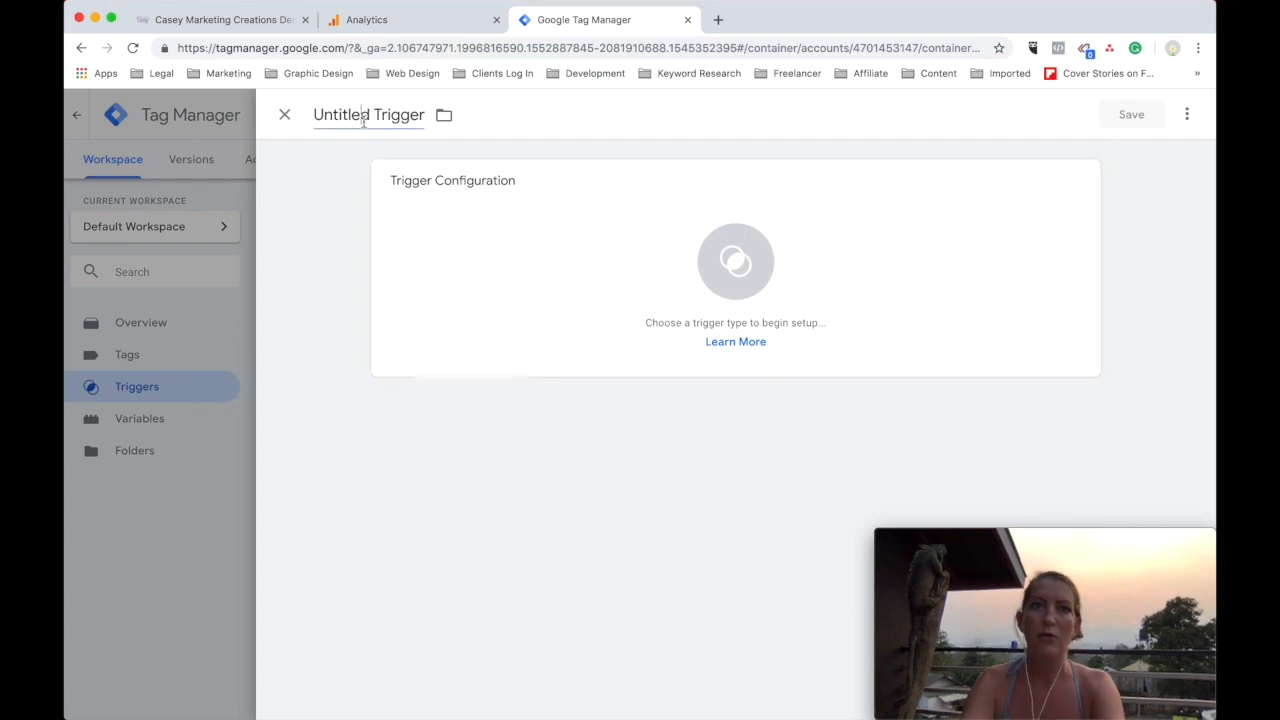
click(364, 117)
text(Clicks - All)
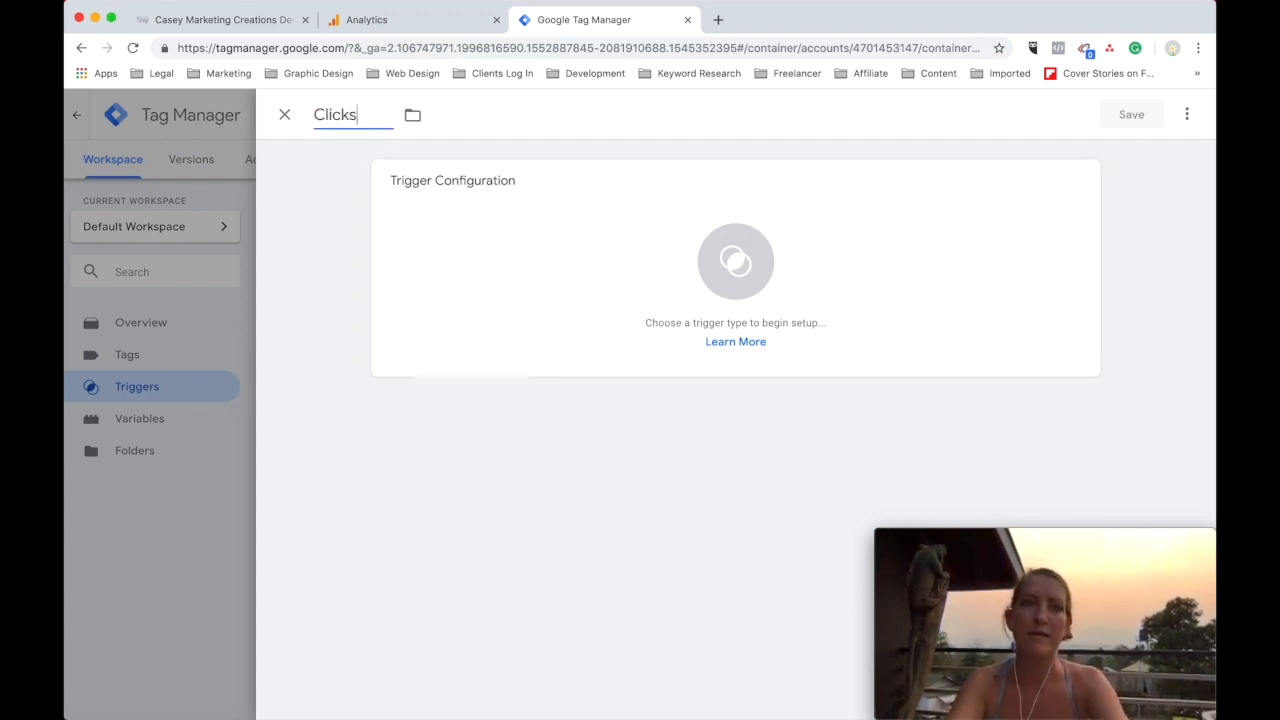
click(741, 275)
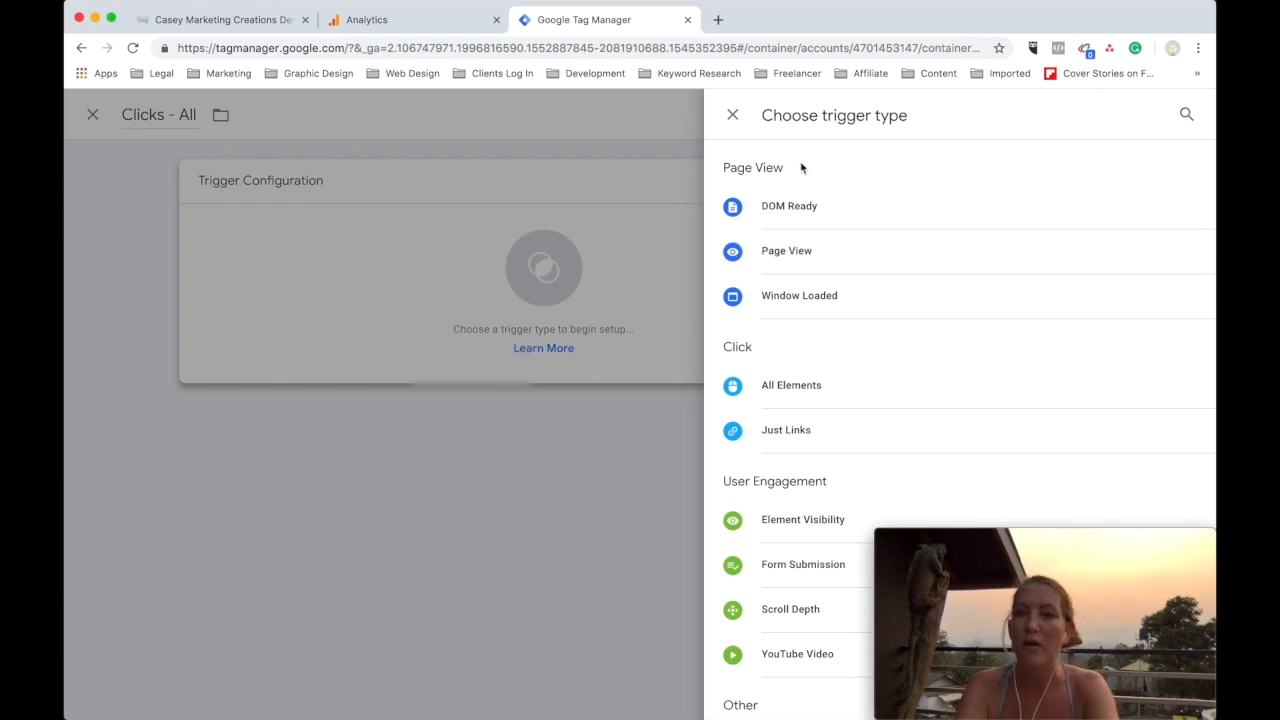
click(789, 392)
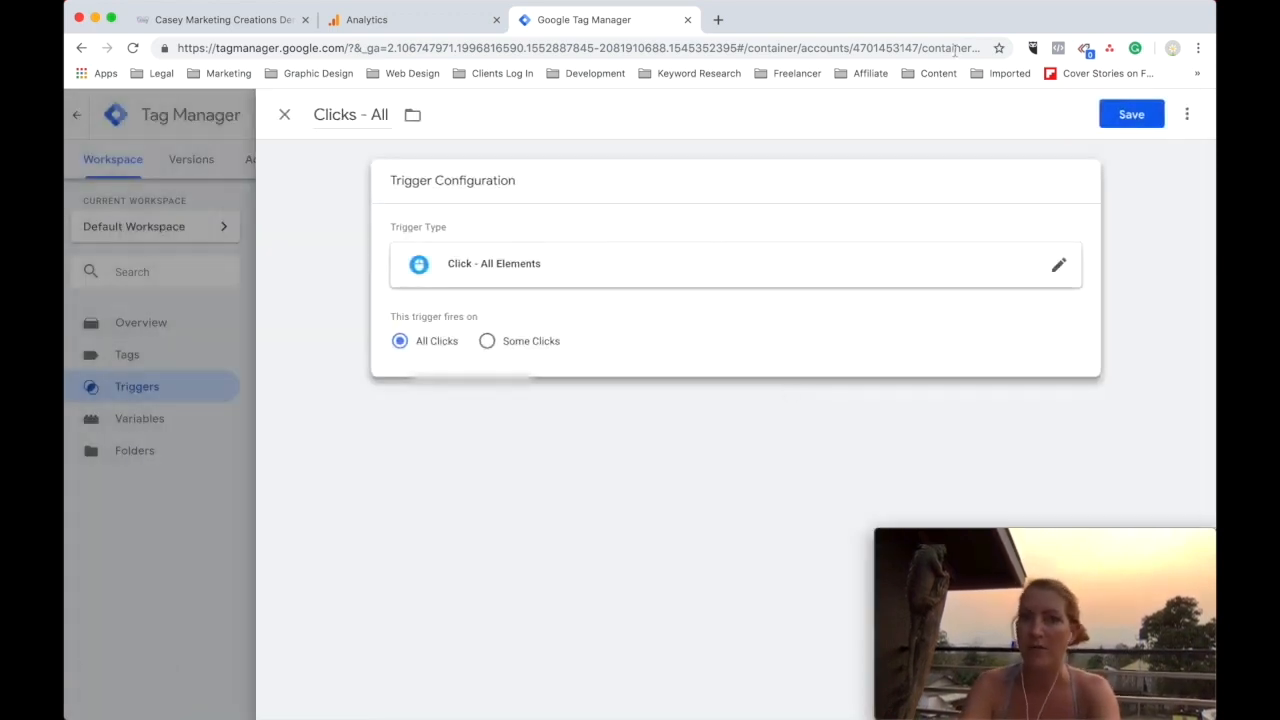
click(1132, 114)
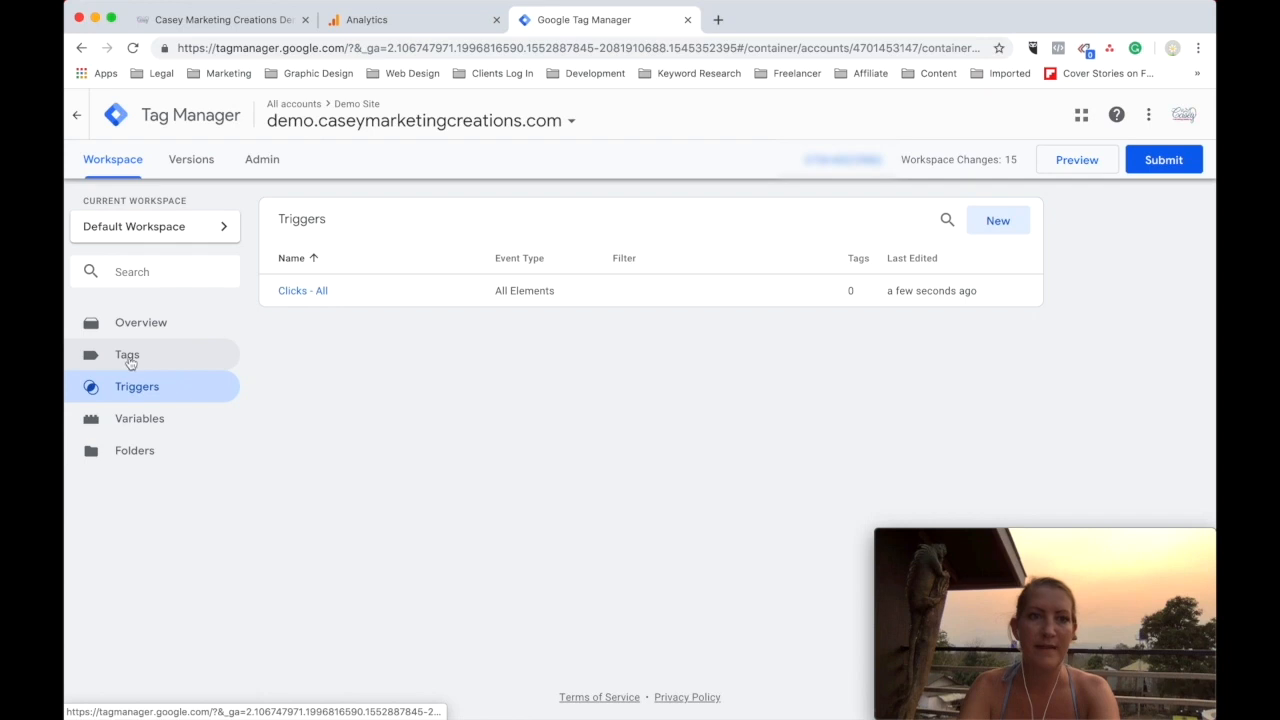
Examine the Visit YouTube Channel link on the demo site's home page and return to the tag list in Google Tag Manager
click(128, 360)
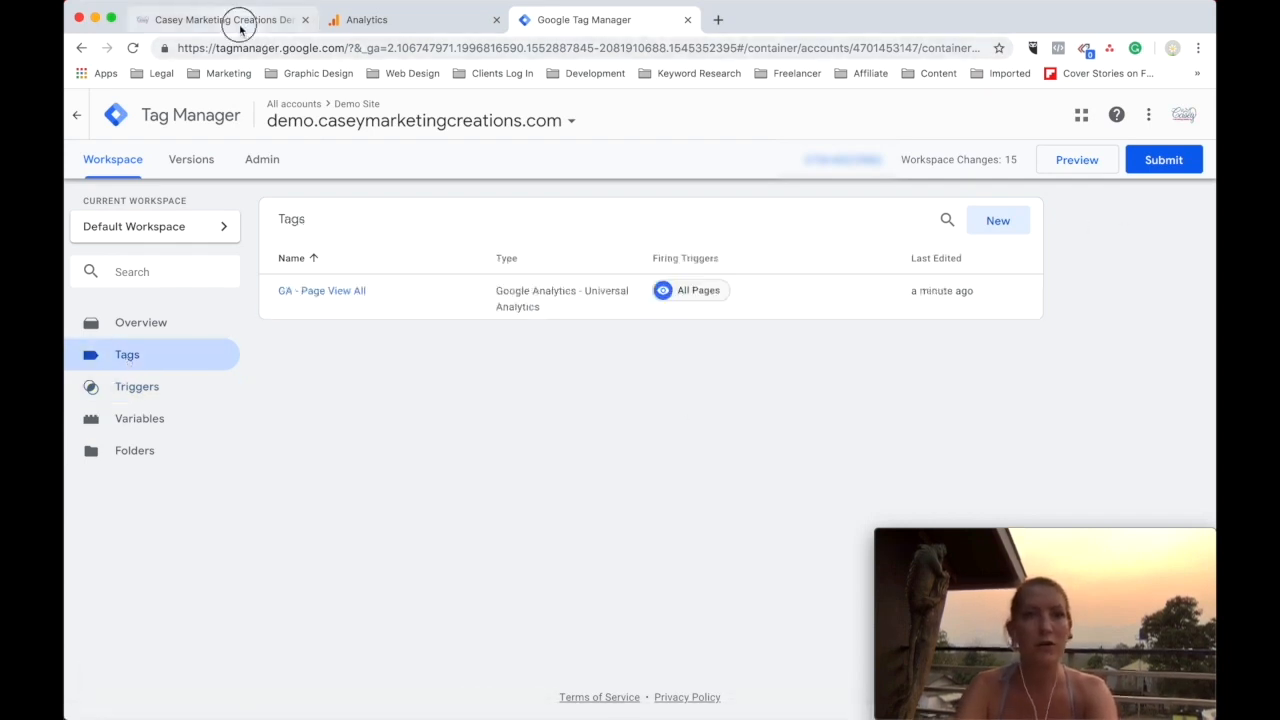
click(240, 22)
scroll(694, 453, down, 3)
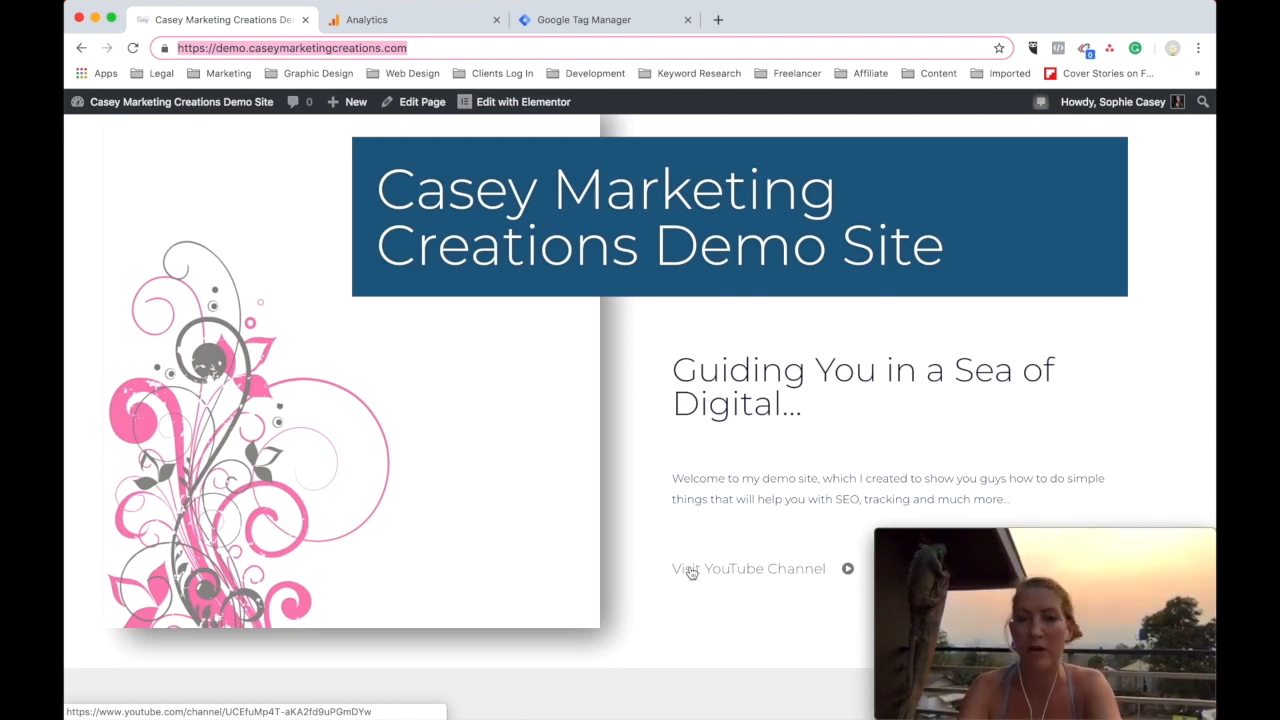
click(570, 30)
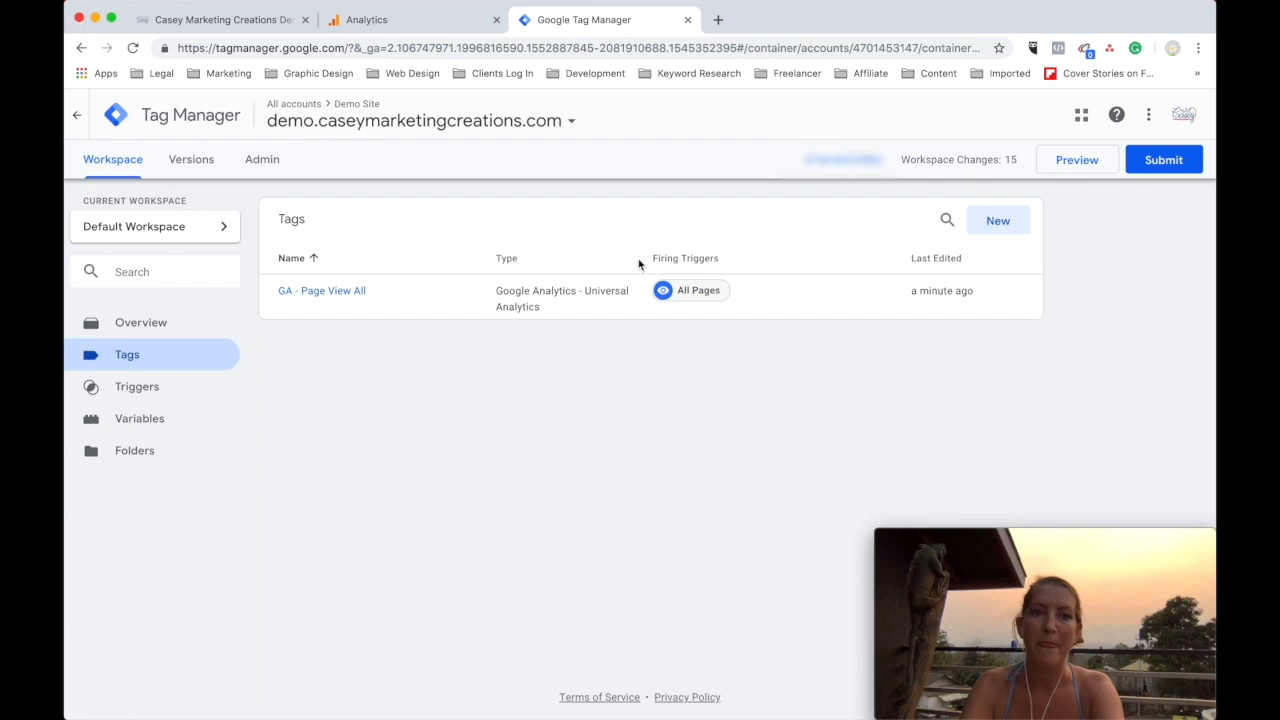
Create a new tag and name it "YouTube Clicks"
click(990, 220)
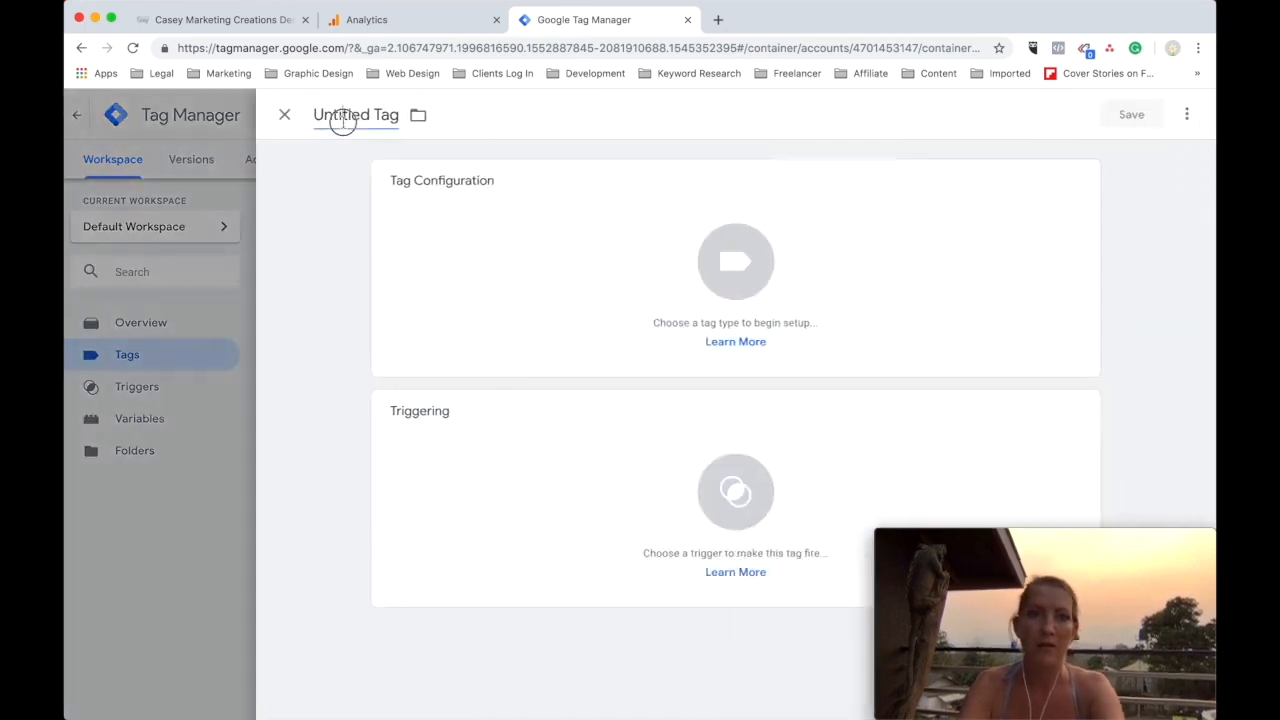
click(343, 118)
text(You)
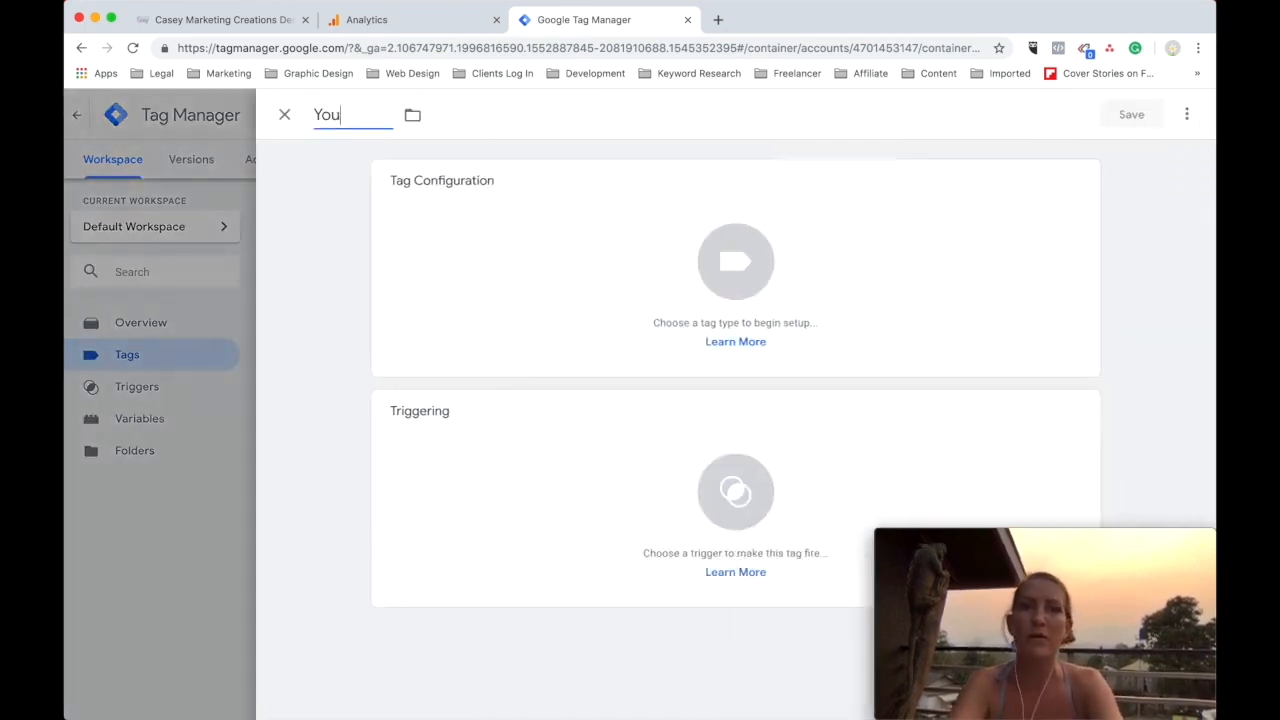
text(Tube Clicks)
Set the YouTube Clicks tag's type to Google Analytics - Universal Analytics and its track type to Event
click(777, 278)
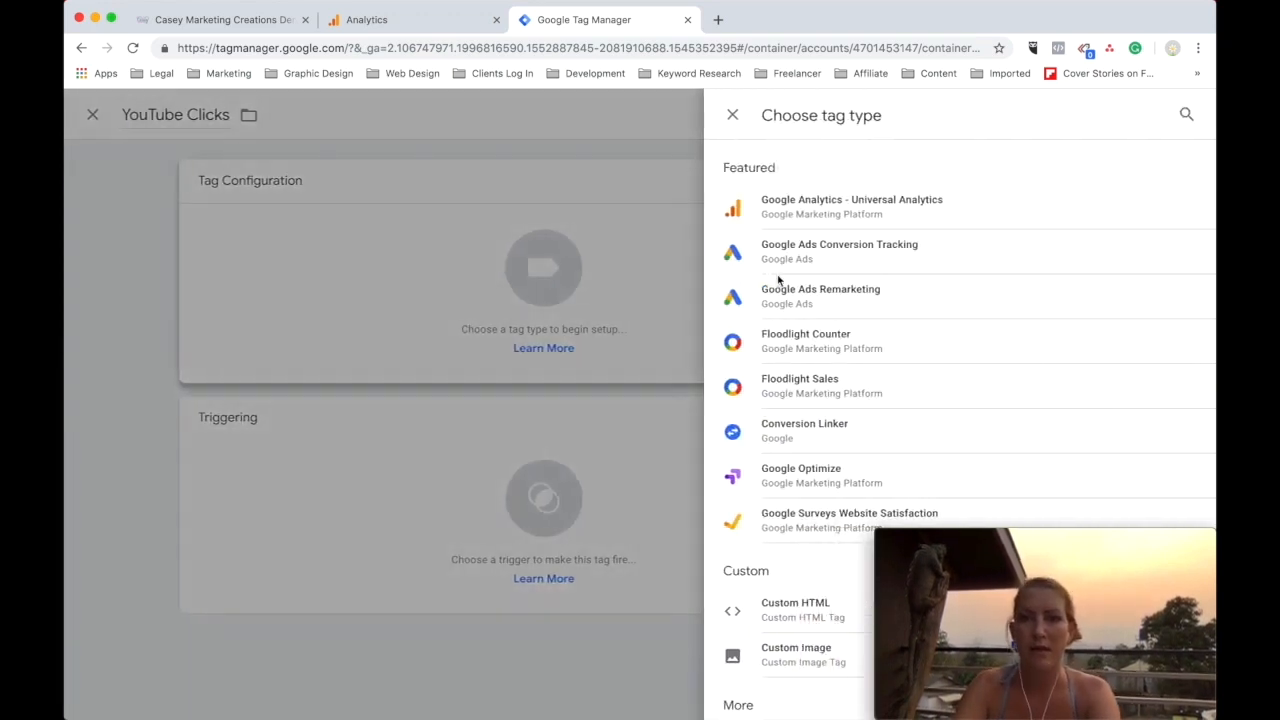
click(855, 205)
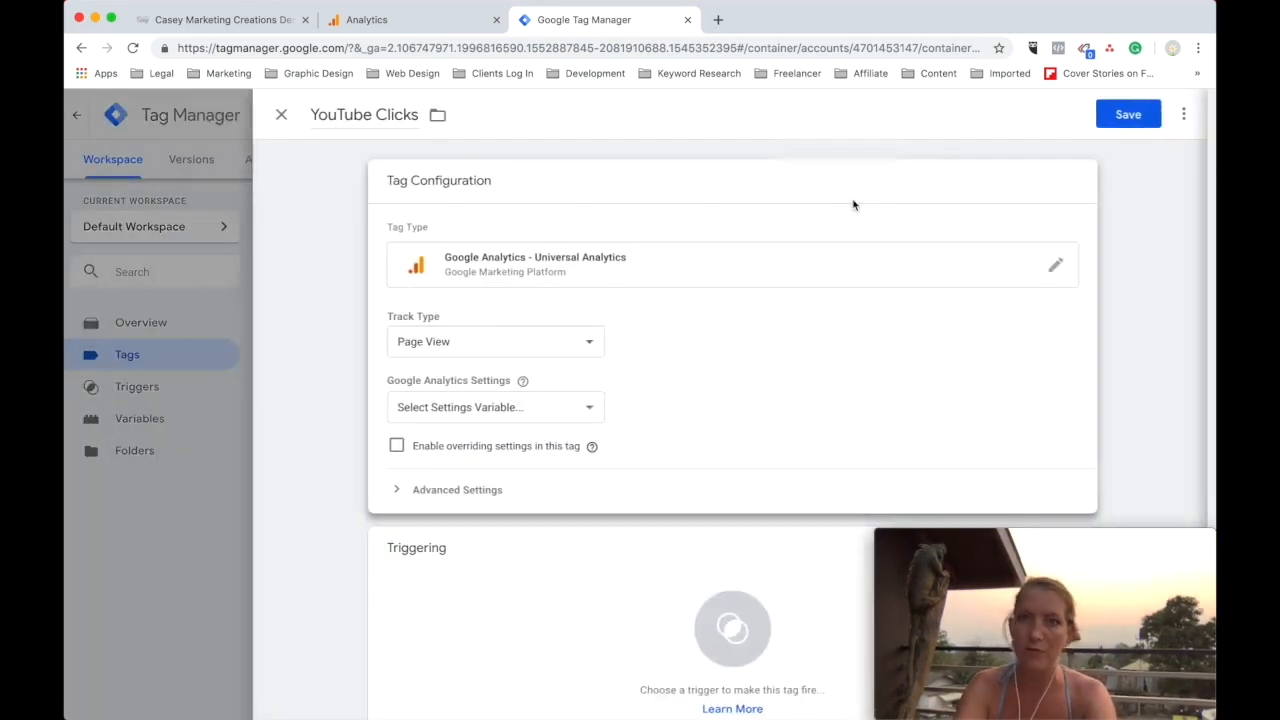
click(418, 345)
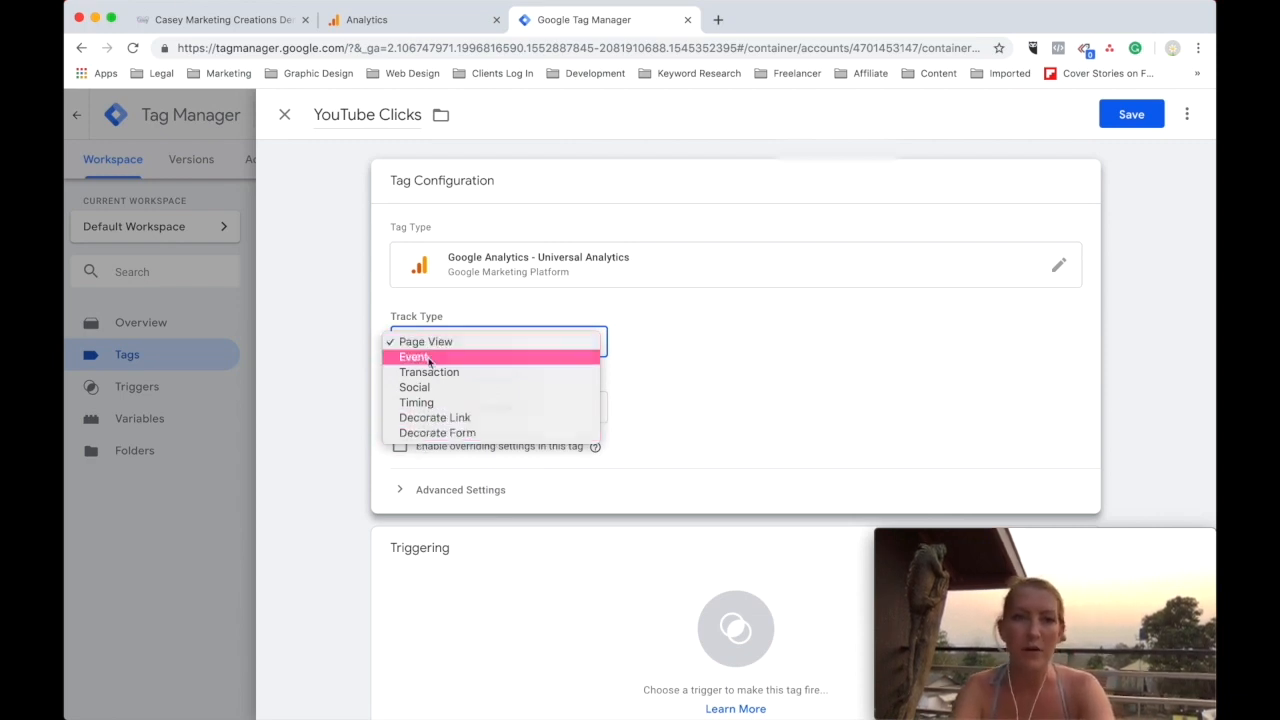
click(429, 358)
Set the event tracking category to "Client_Action" and the action to "Click"
click(429, 425)
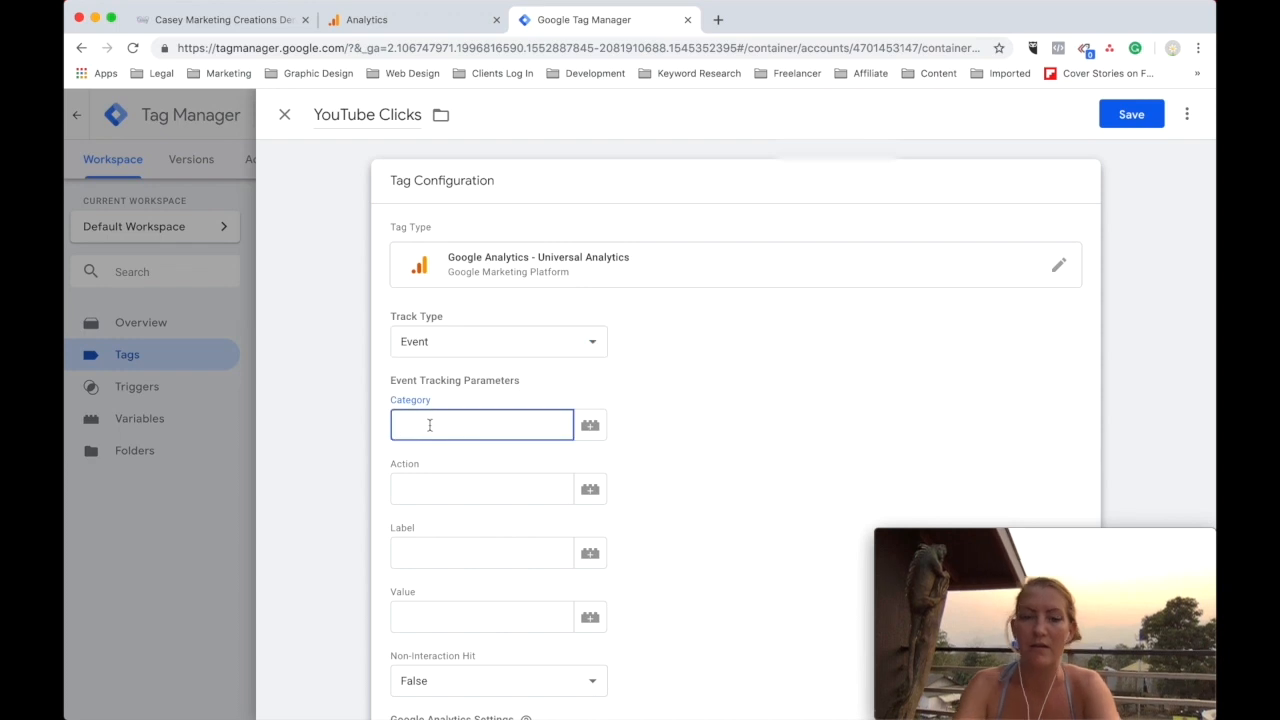
text(c)
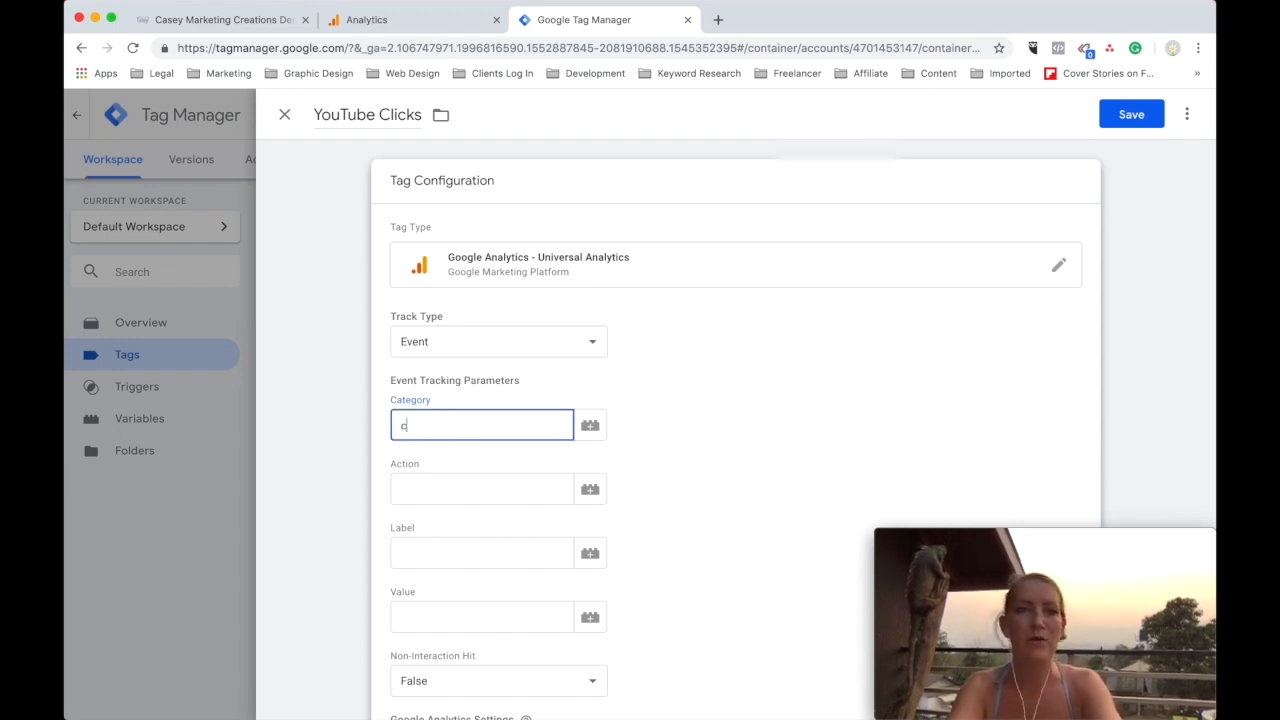
text(Click)
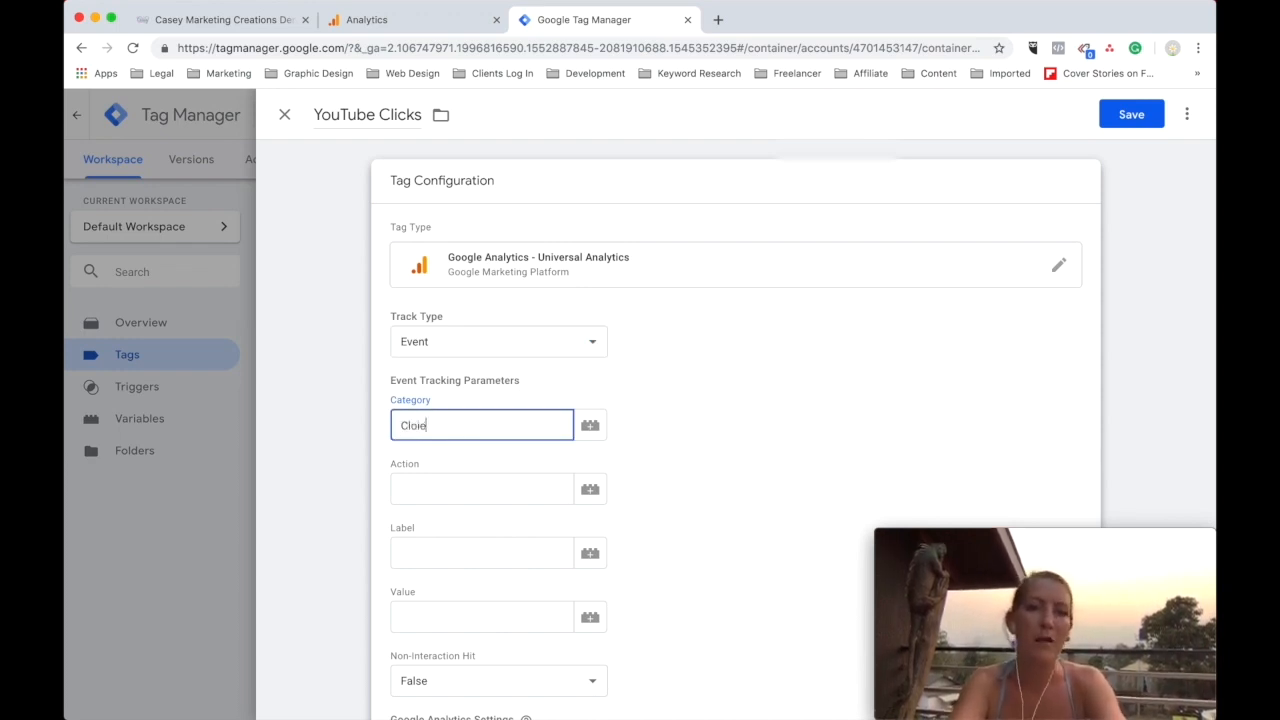
key(BackSpace)
text(en)
text(ent)
text(_Action)
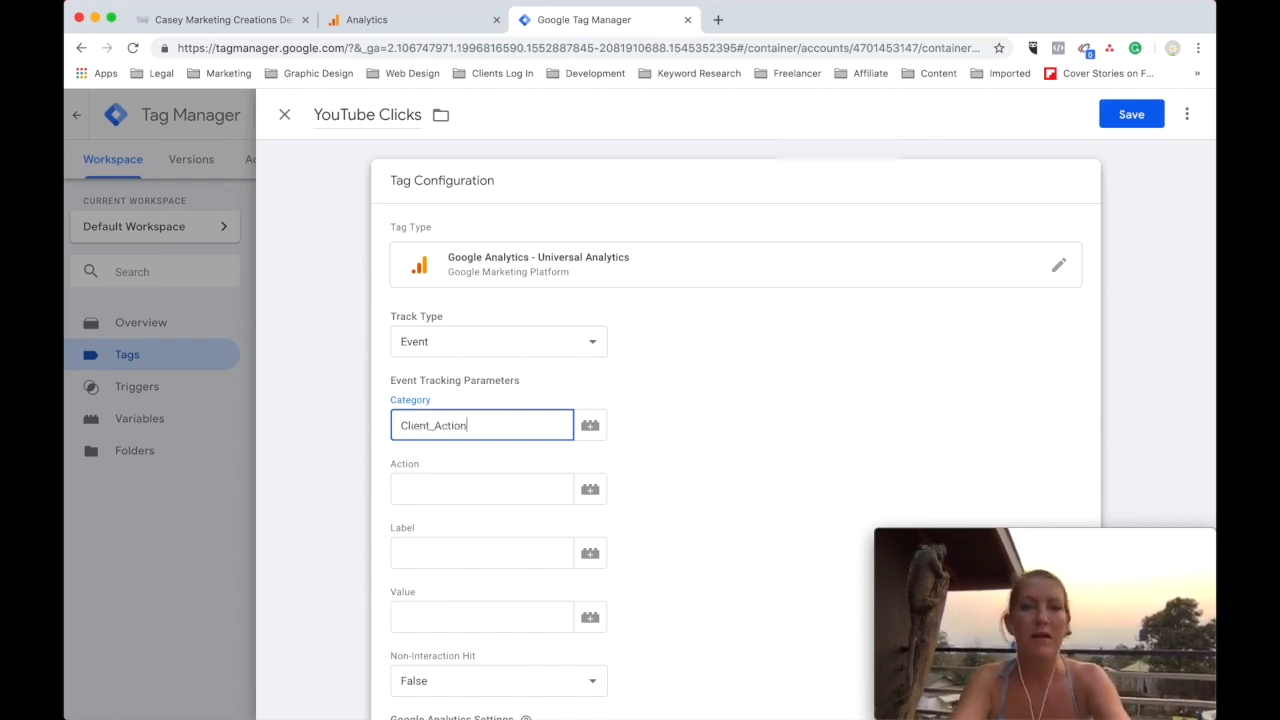
key(Tab)
key(Tab)
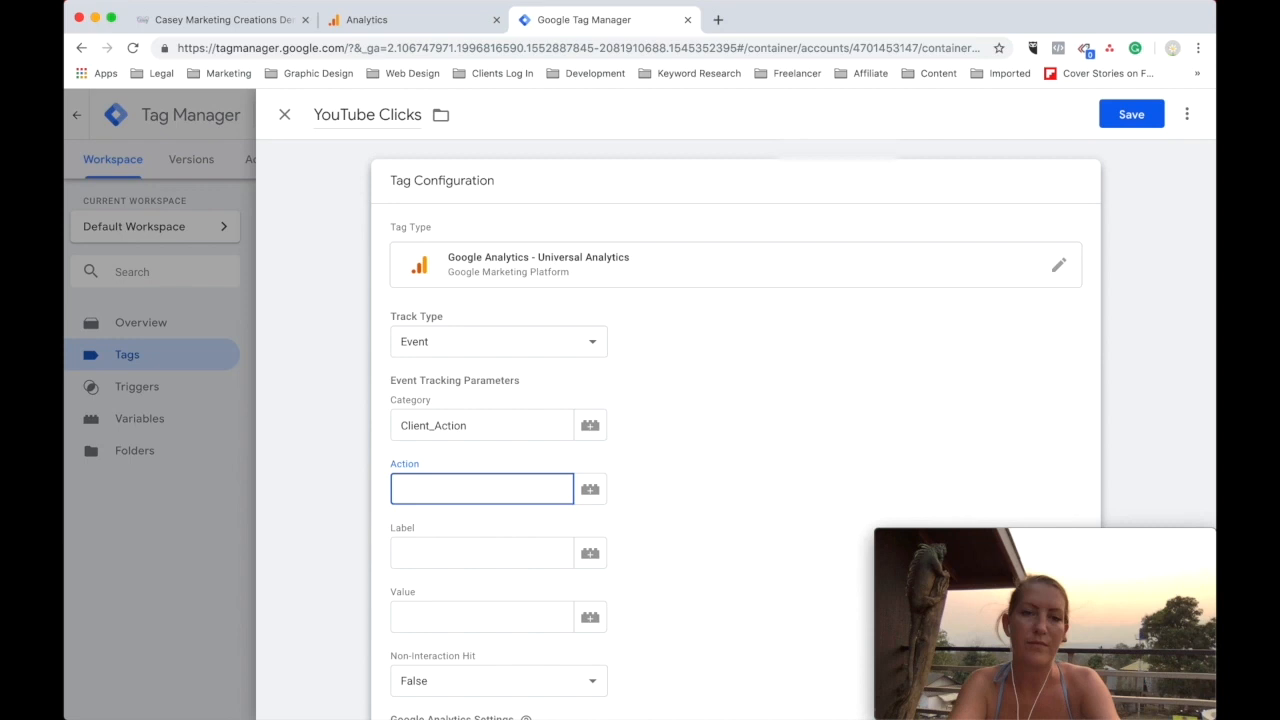
text(Click)
key(Tab)
click(462, 562)
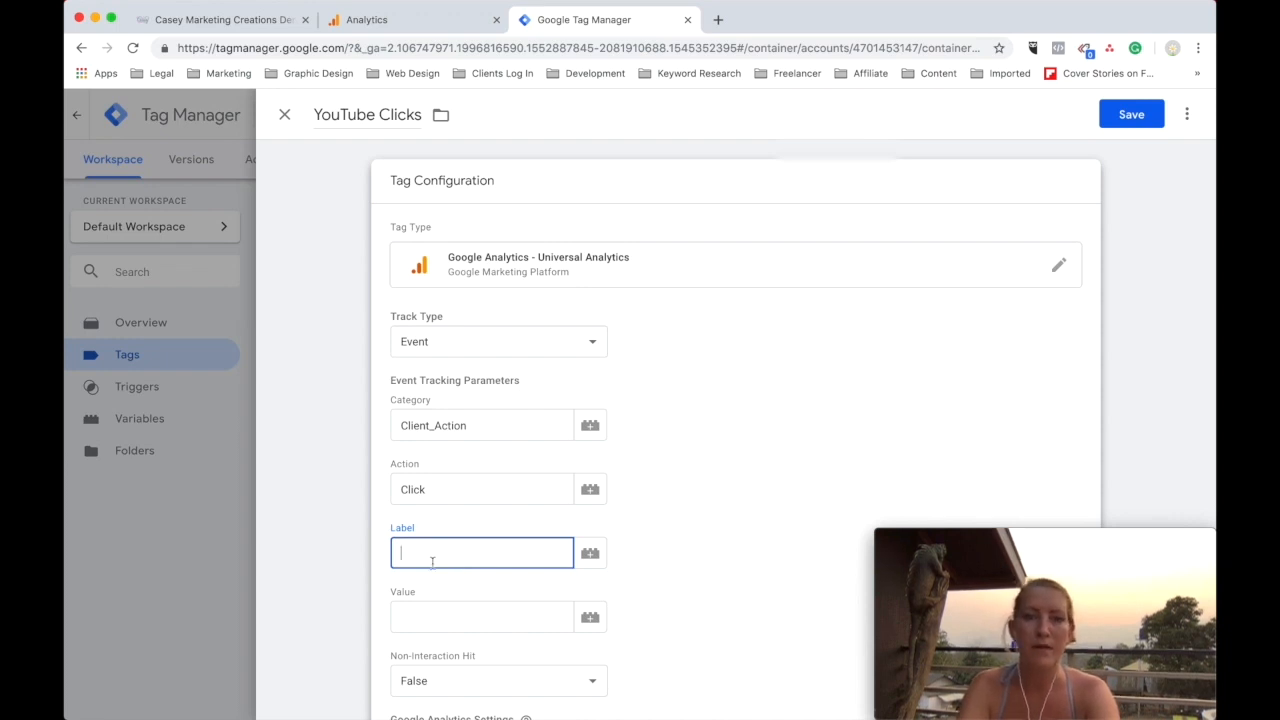
Set the event label to the Click Text variable and rename the tag "All Clicks"
click(590, 556)
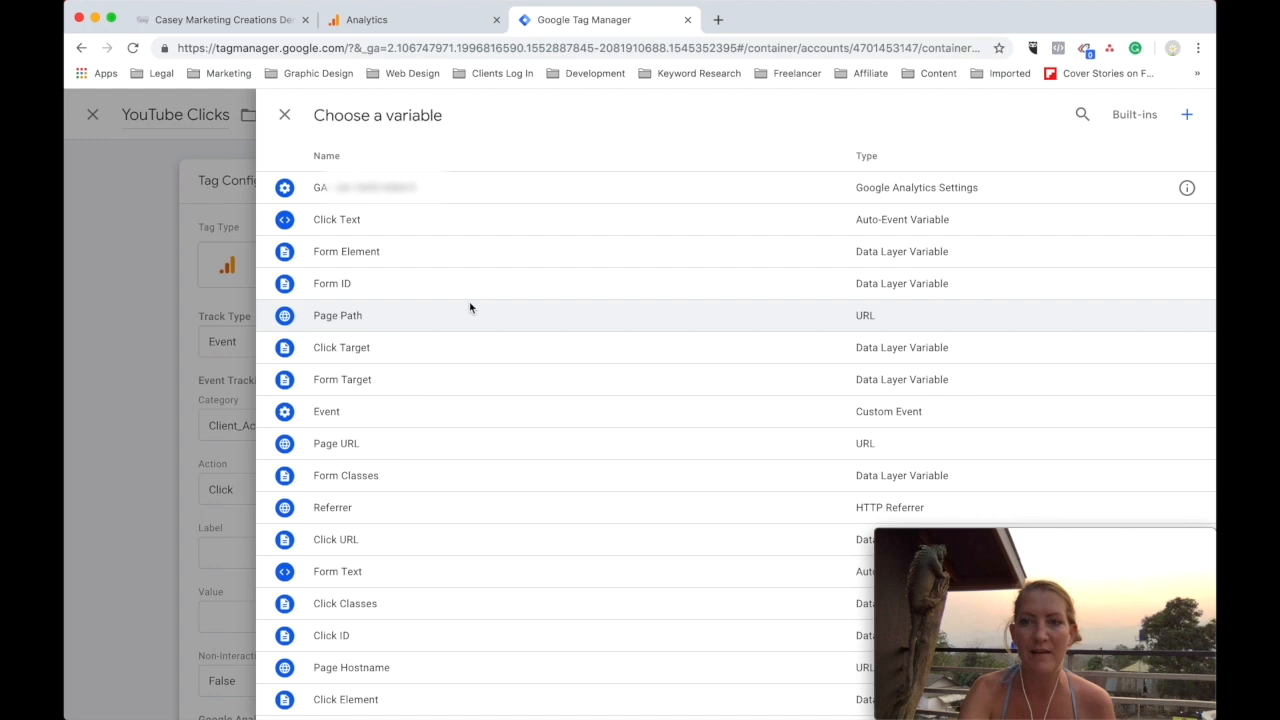
scroll(470, 308, down, 1)
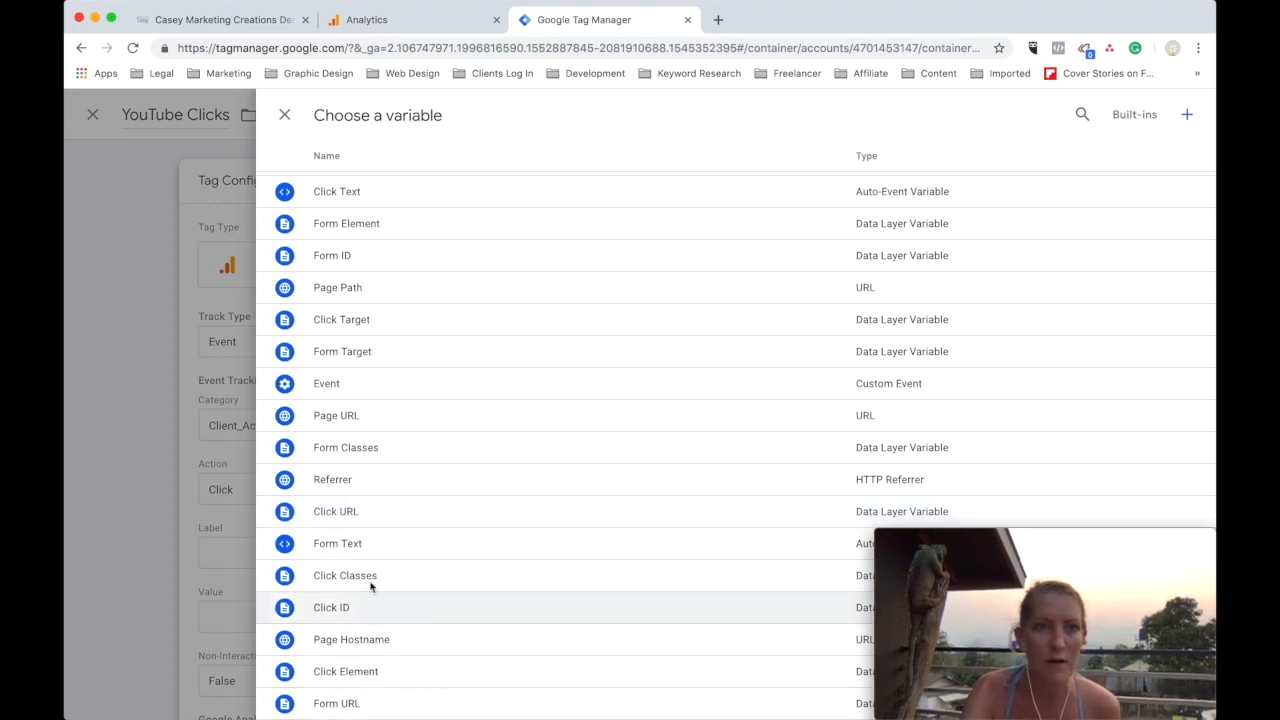
click(343, 194)
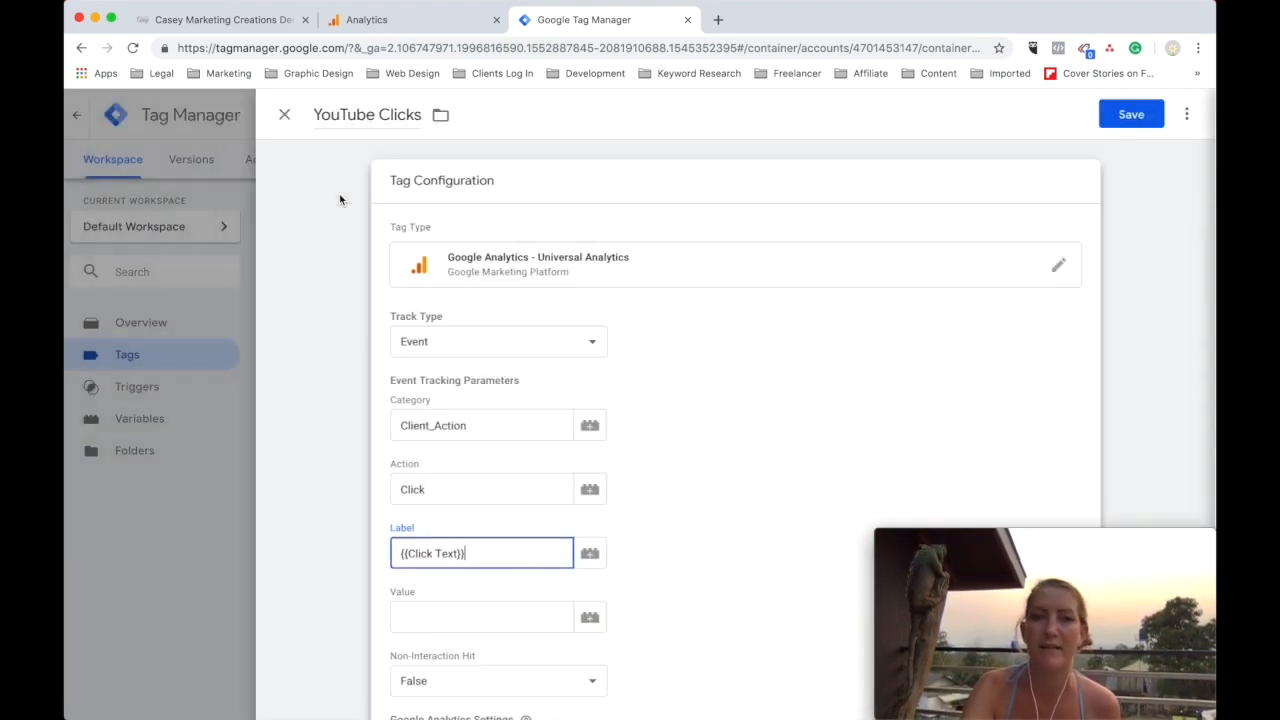
double_click(352, 115)
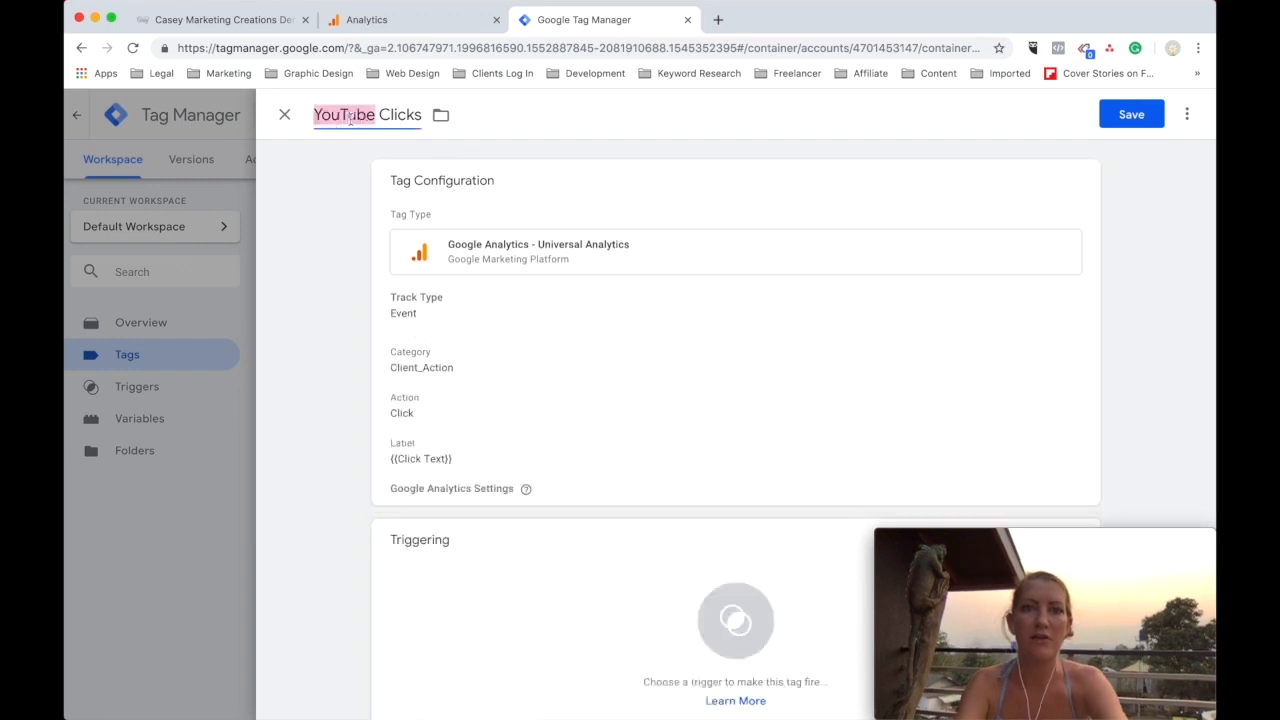
text(All)
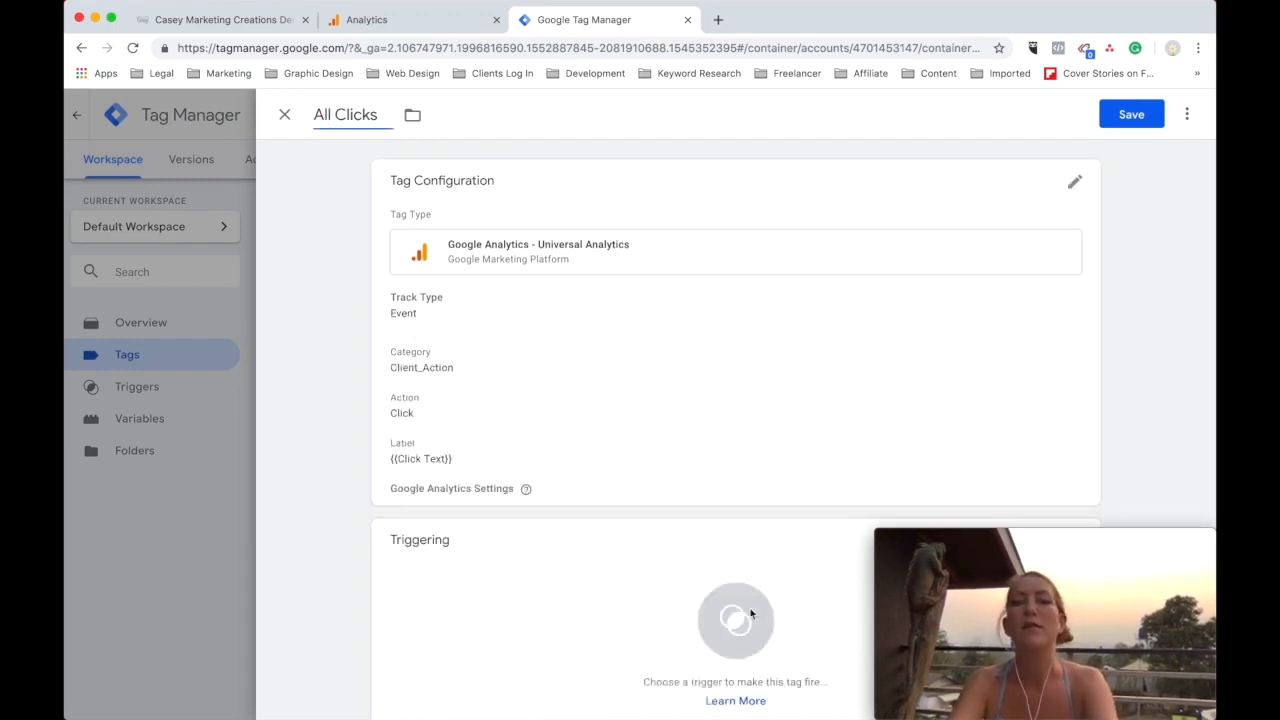
scroll(751, 614, down, 1)
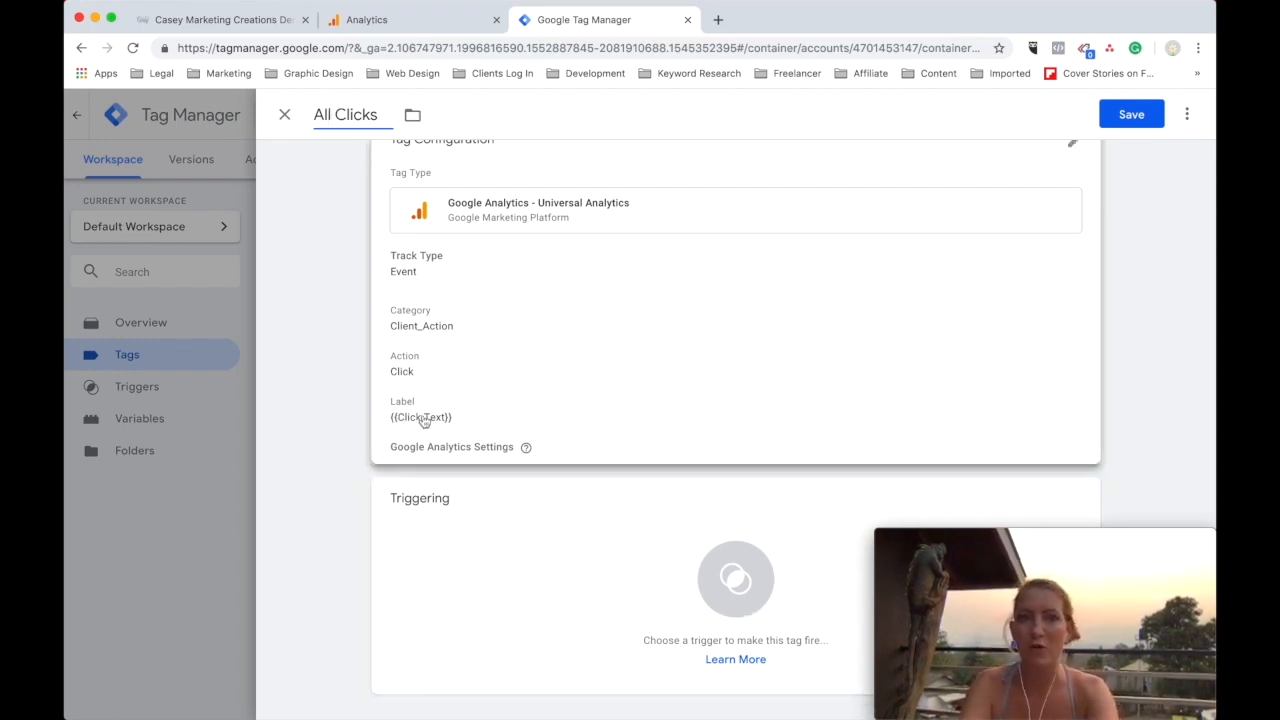
Look over the clickable links on the demo site's home page, then return to the All Clicks tag in Google Tag Manager
click(243, 17)
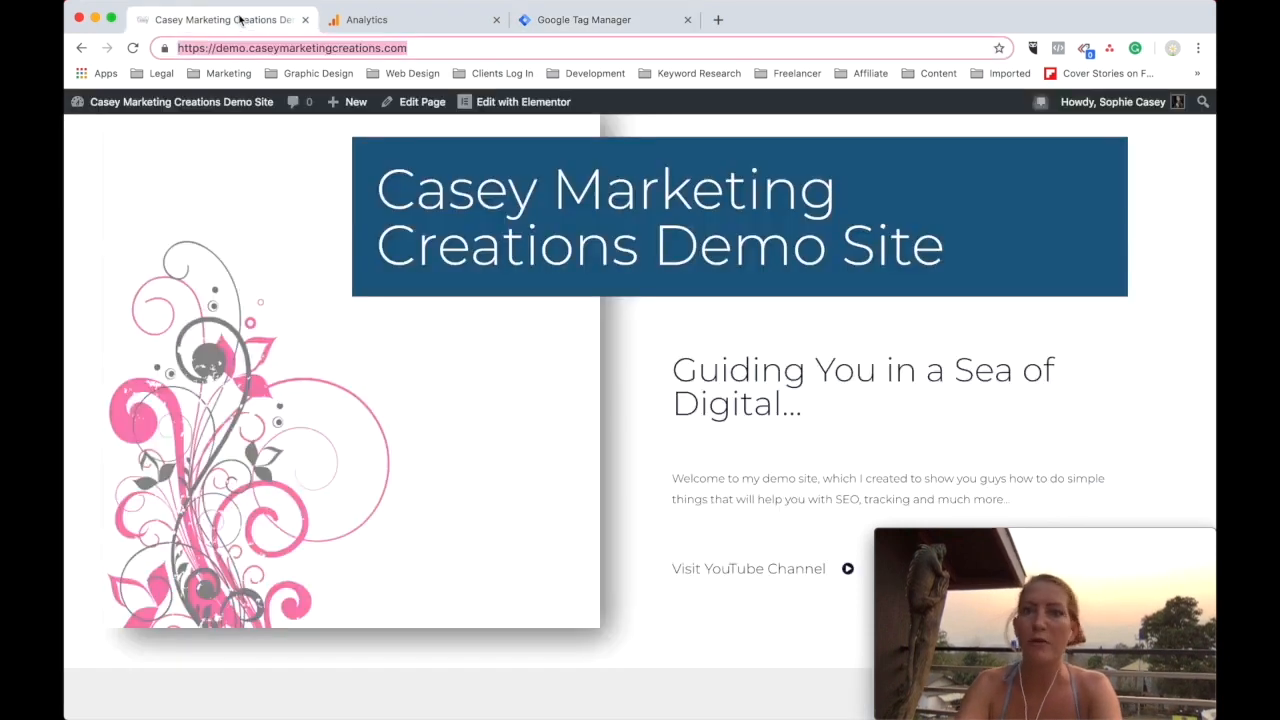
scroll(744, 405, up, 2)
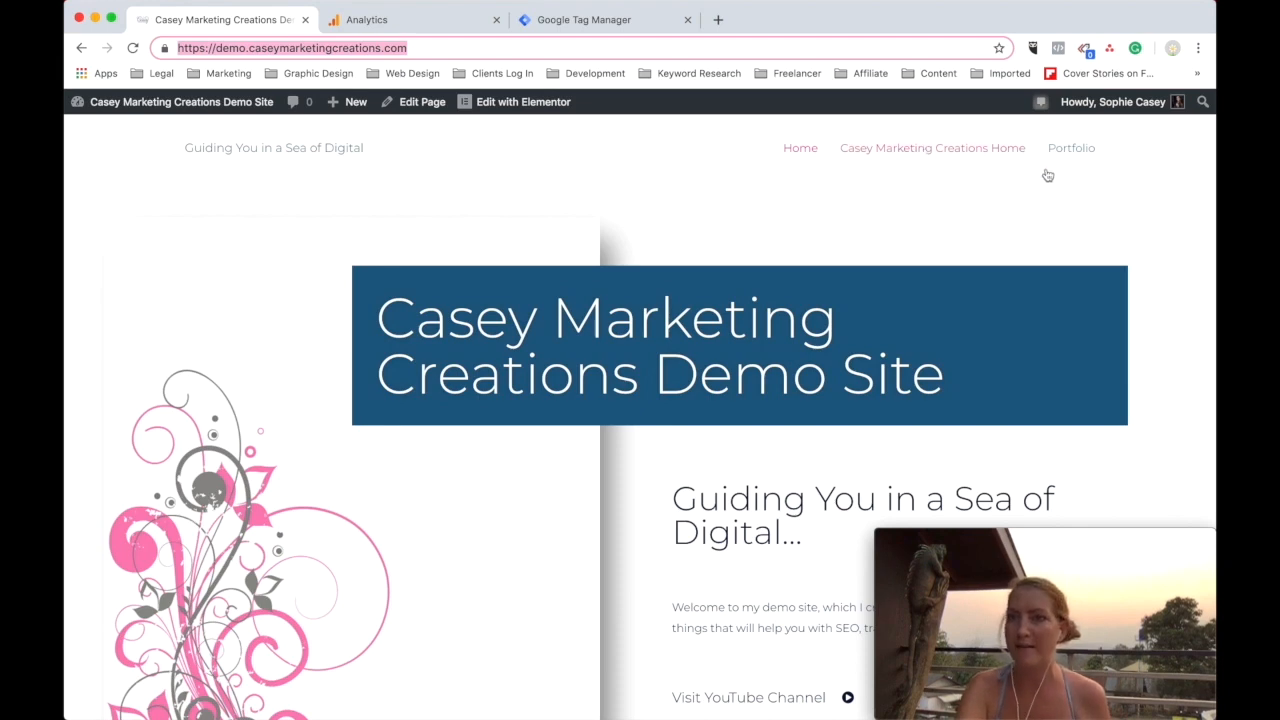
scroll(821, 327, down, 5)
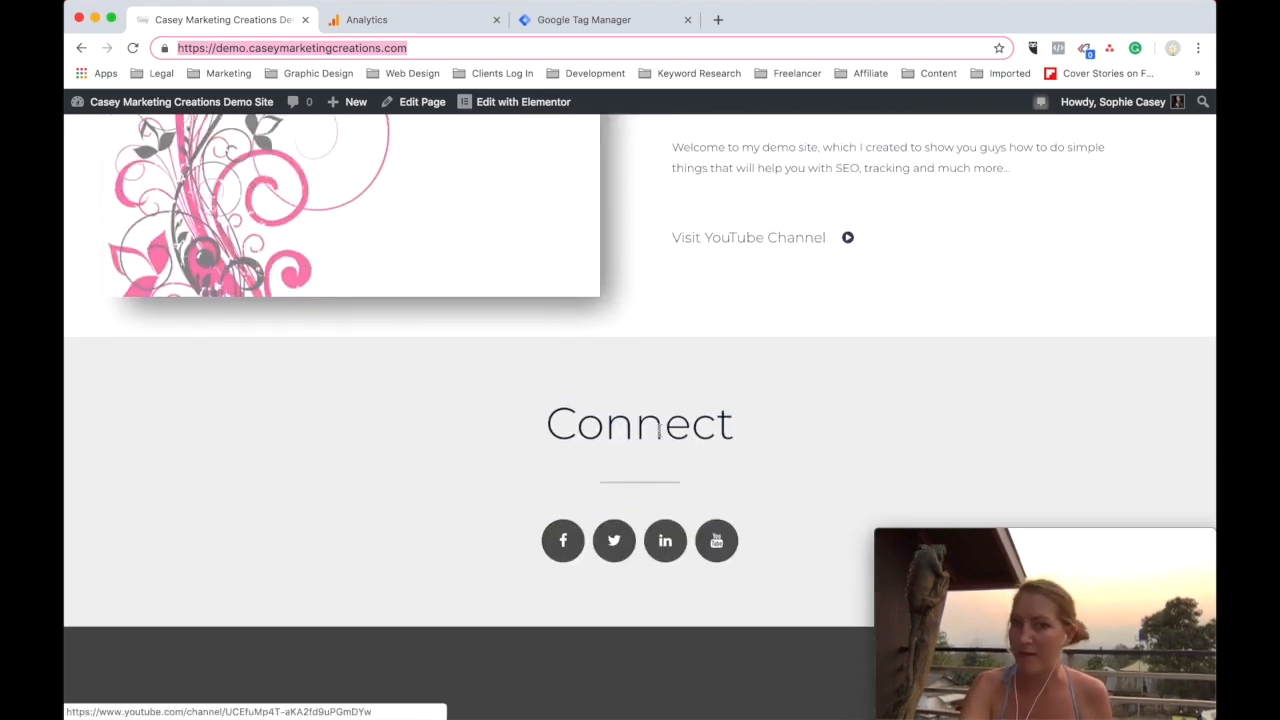
scroll(785, 381, up, 5)
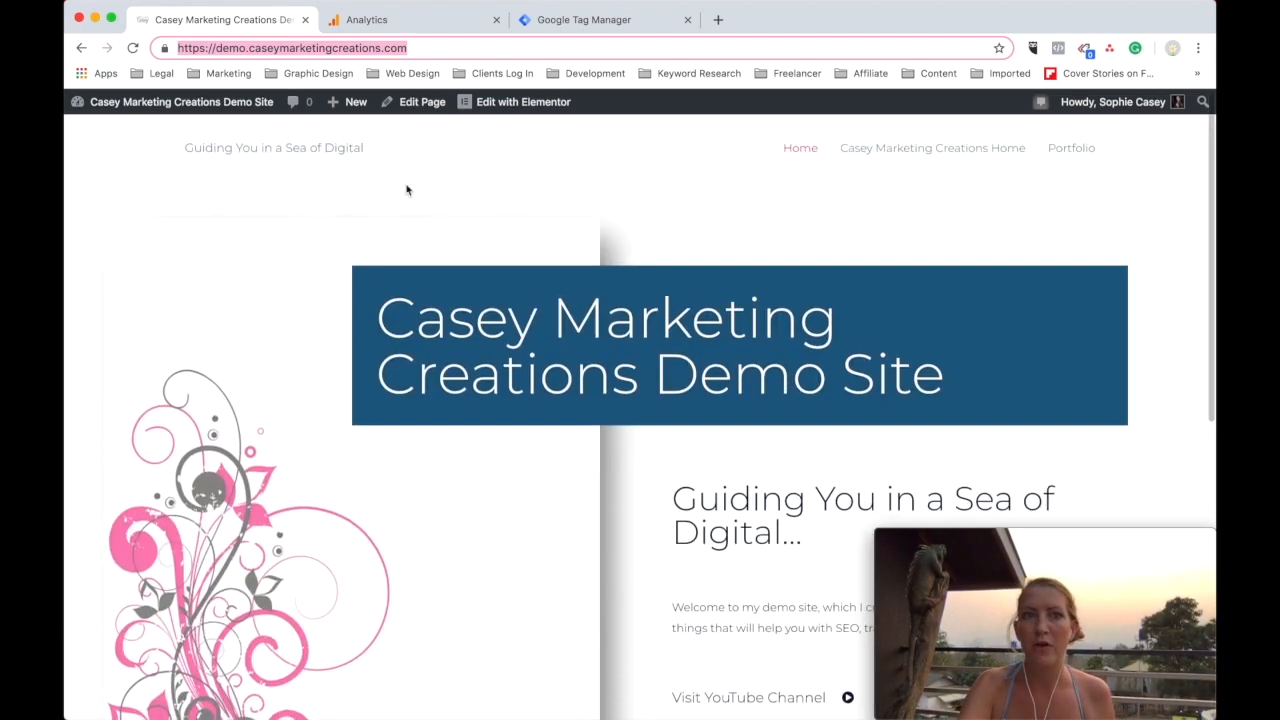
click(400, 23)
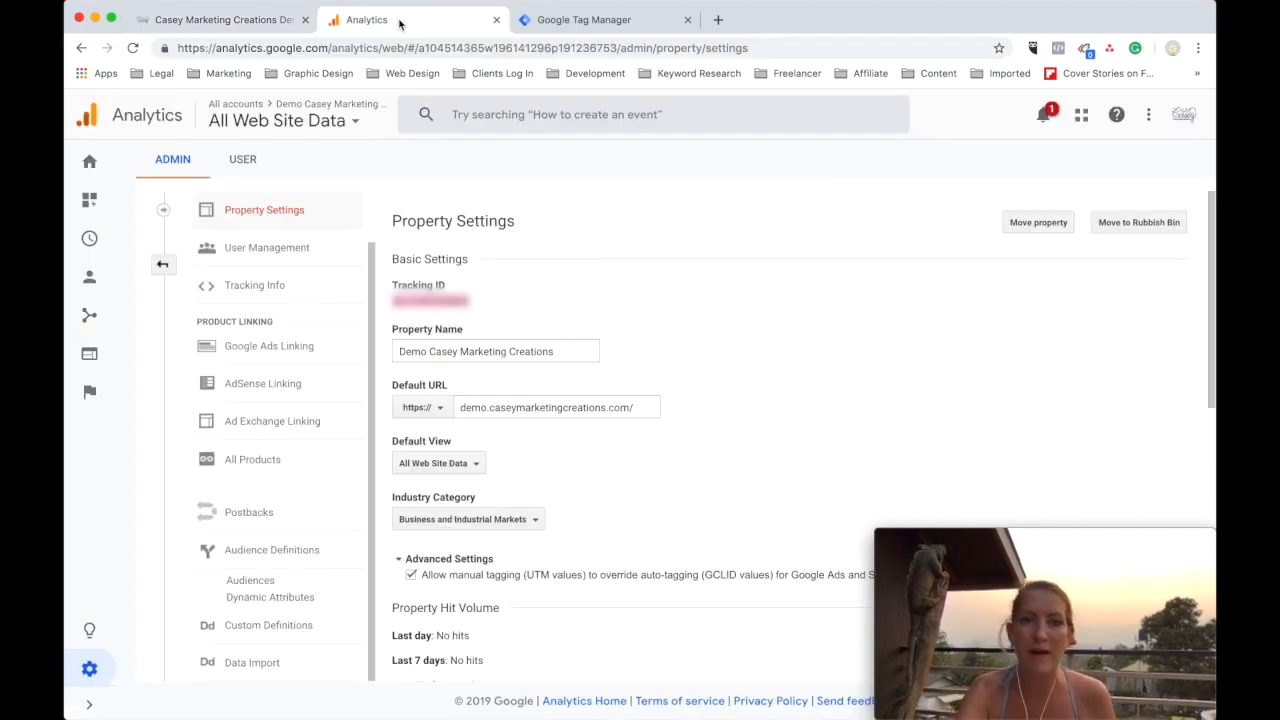
click(598, 20)
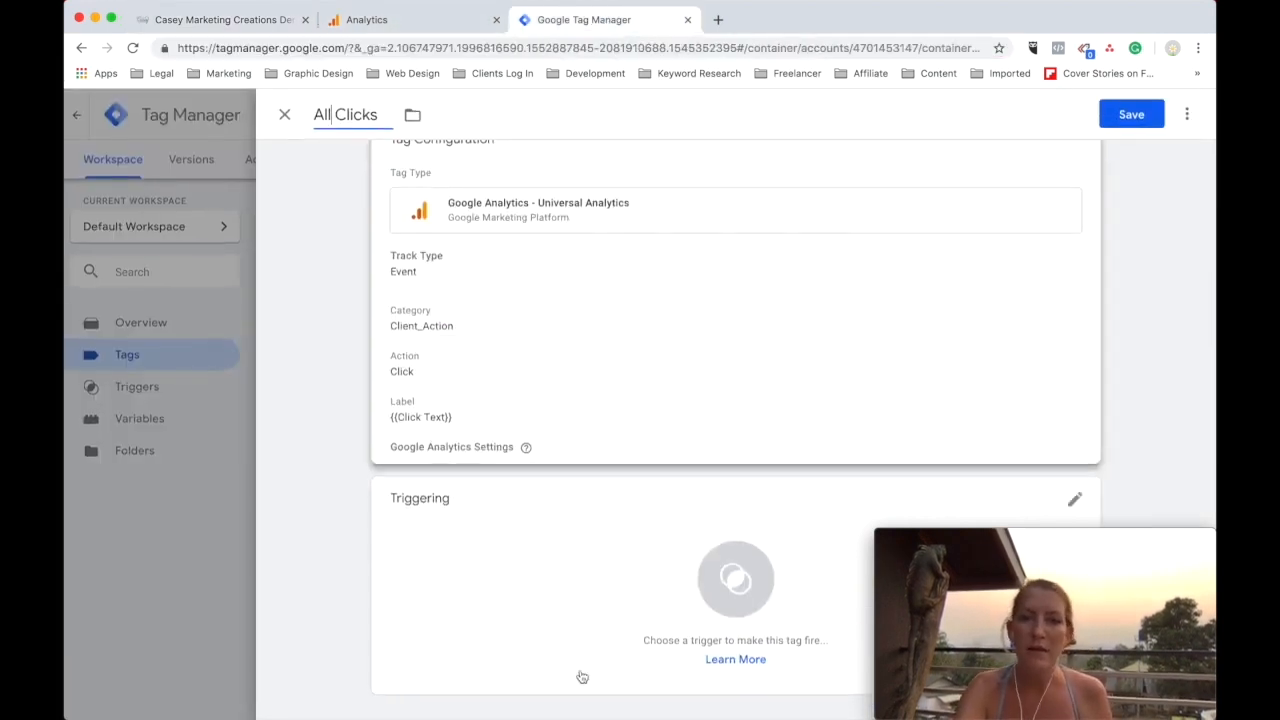
Assign the Clicks - All trigger to the All Clicks tag and try to save the tag
click(745, 595)
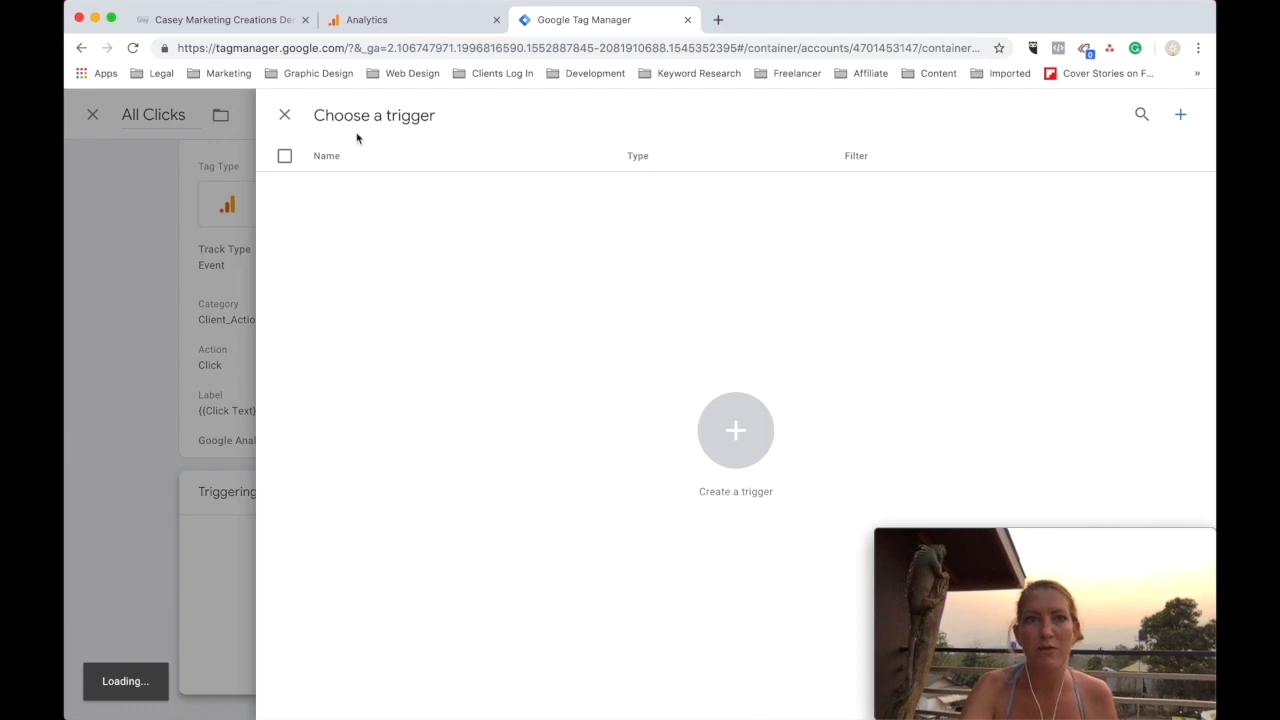
click(345, 189)
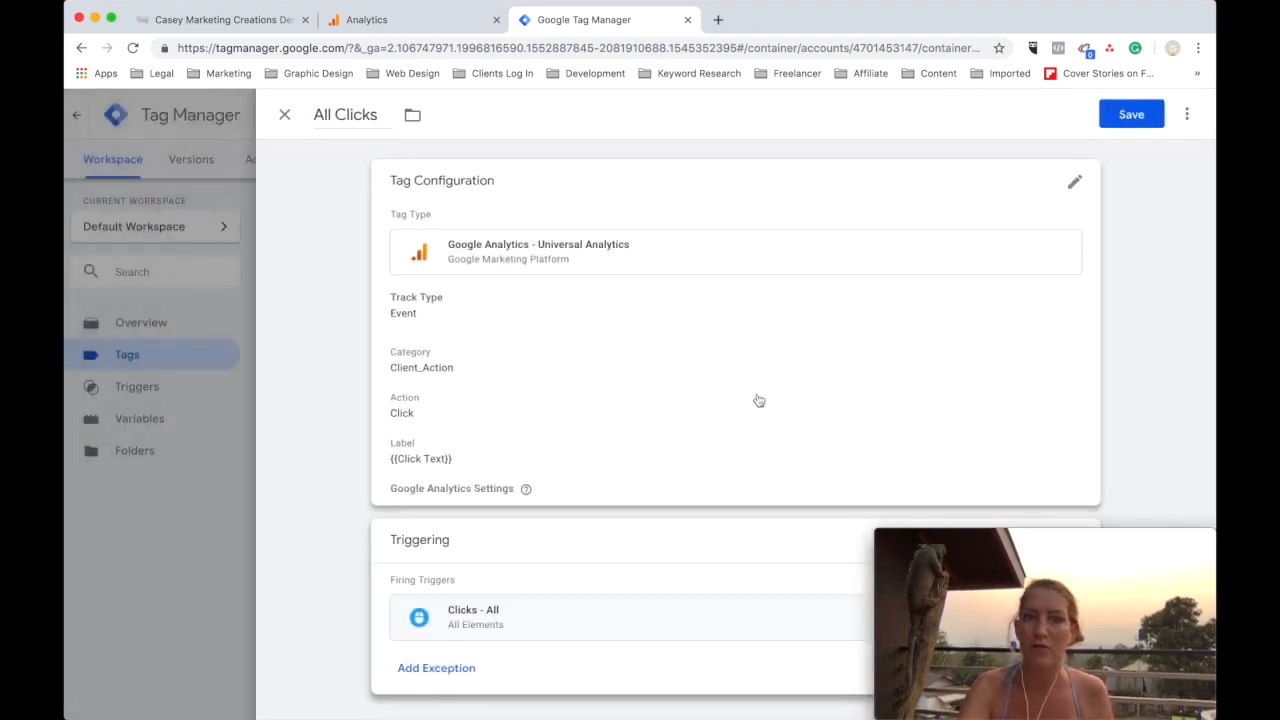
click(1131, 115)
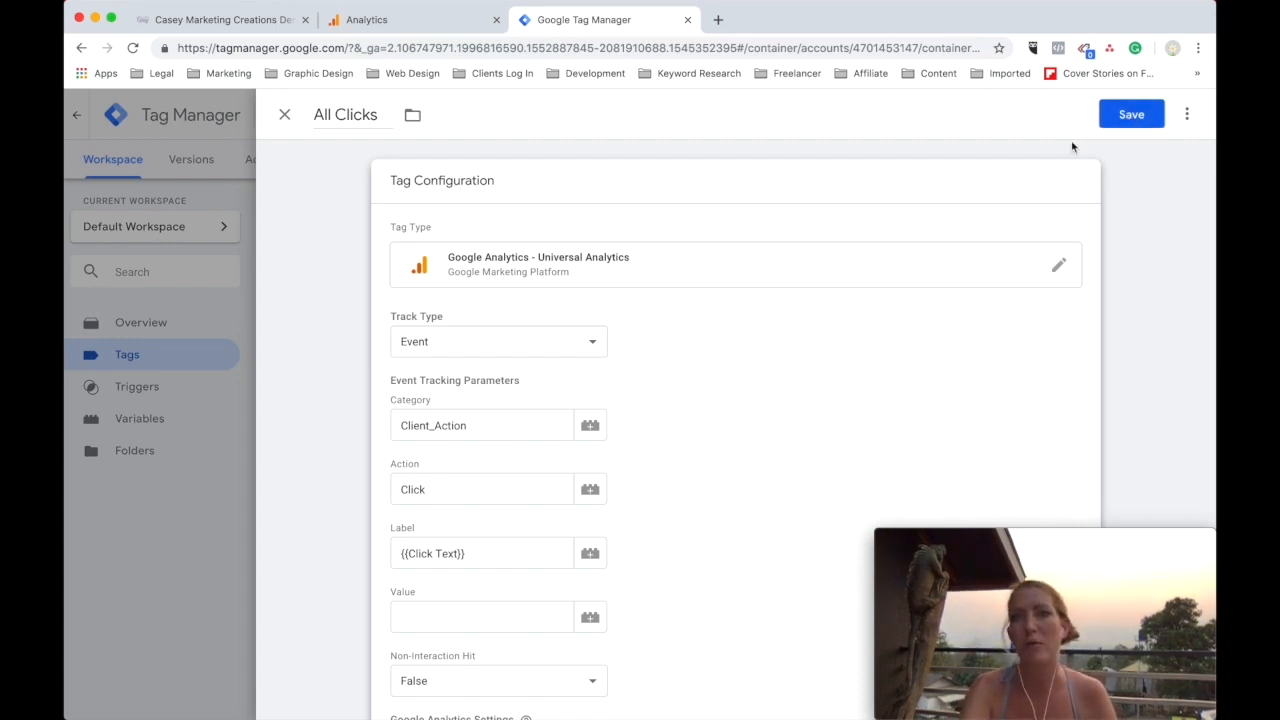
click(1131, 116)
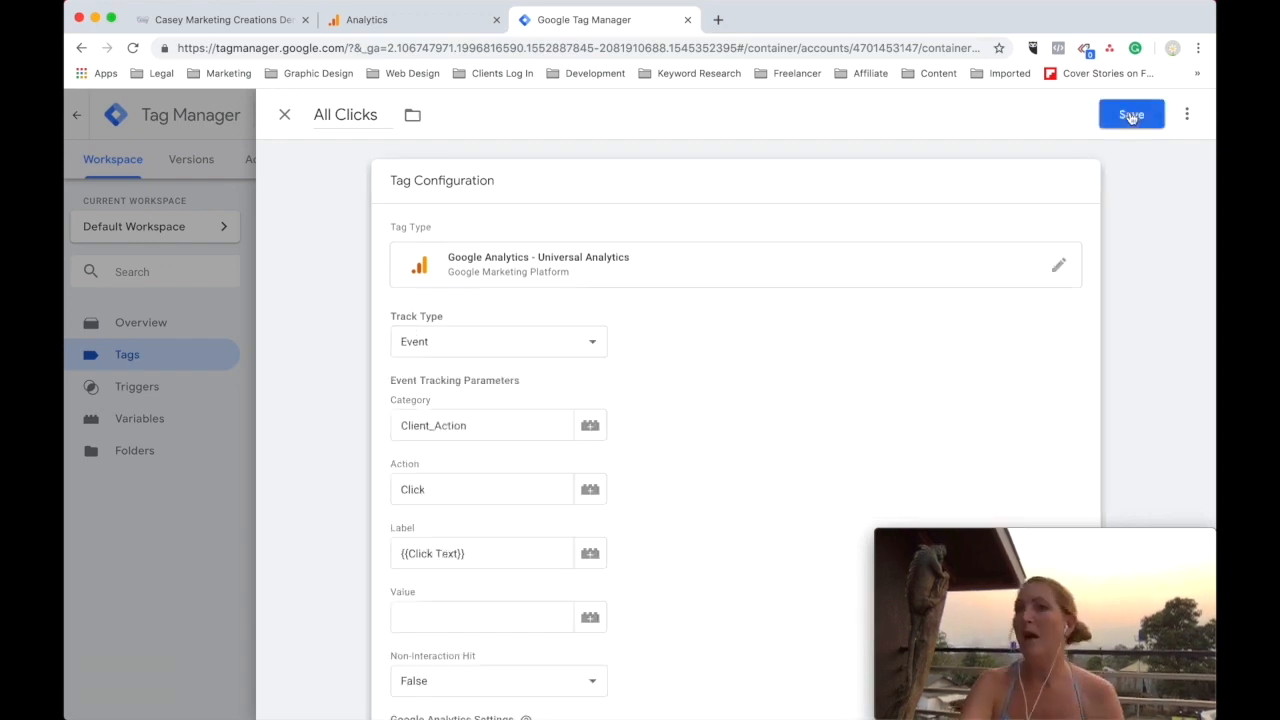
Select the existing GA variable as the tag's Google Analytics settings and save the All Clicks tag
scroll(886, 363, down, 5)
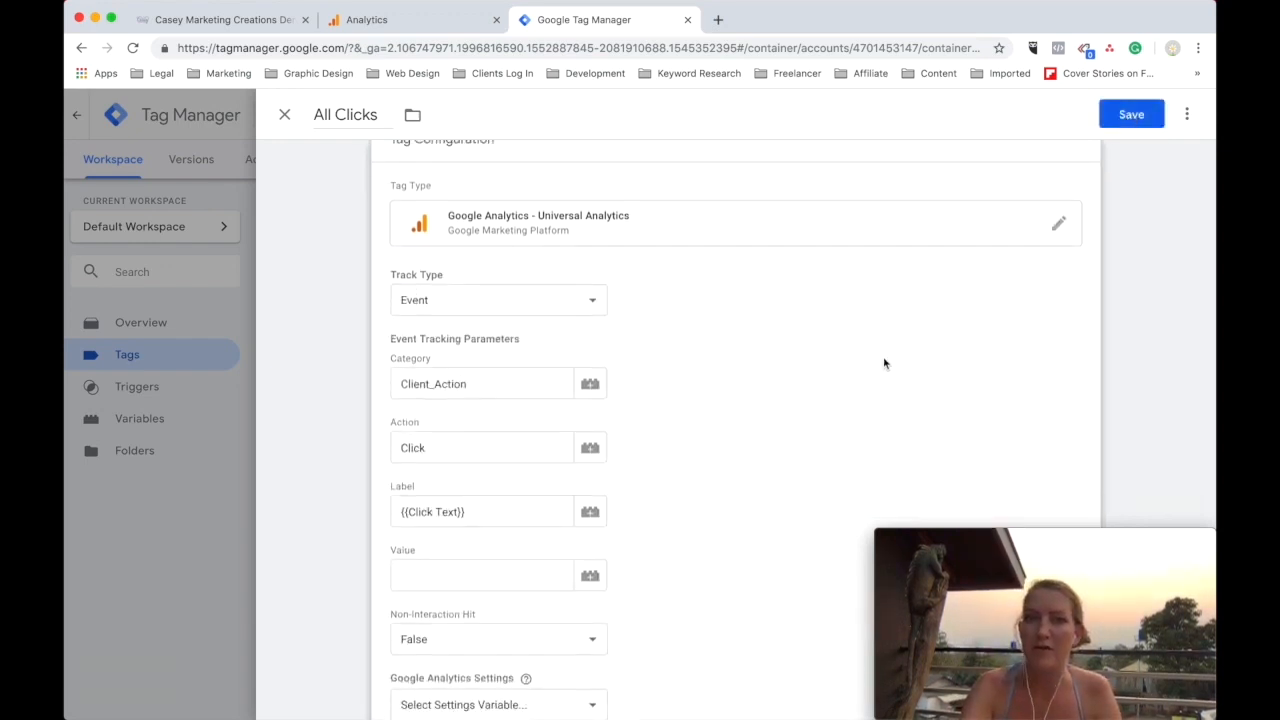
click(476, 428)
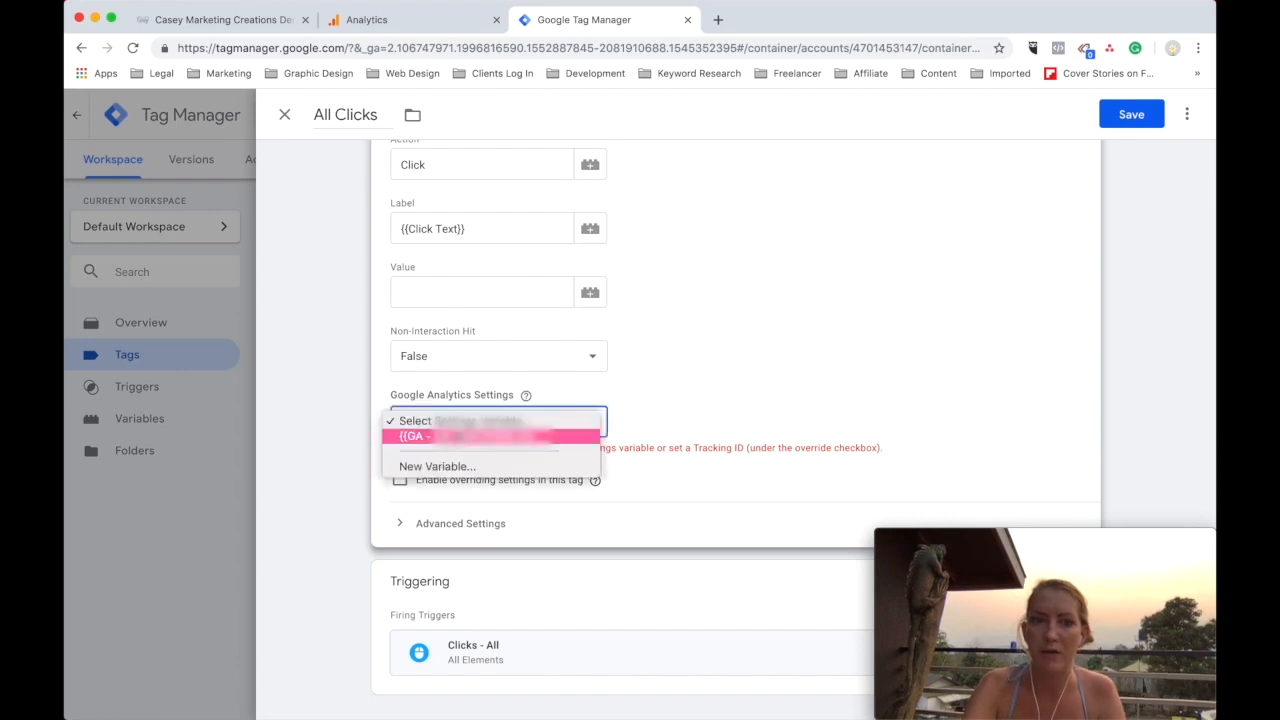
click(416, 436)
click(455, 450)
click(456, 438)
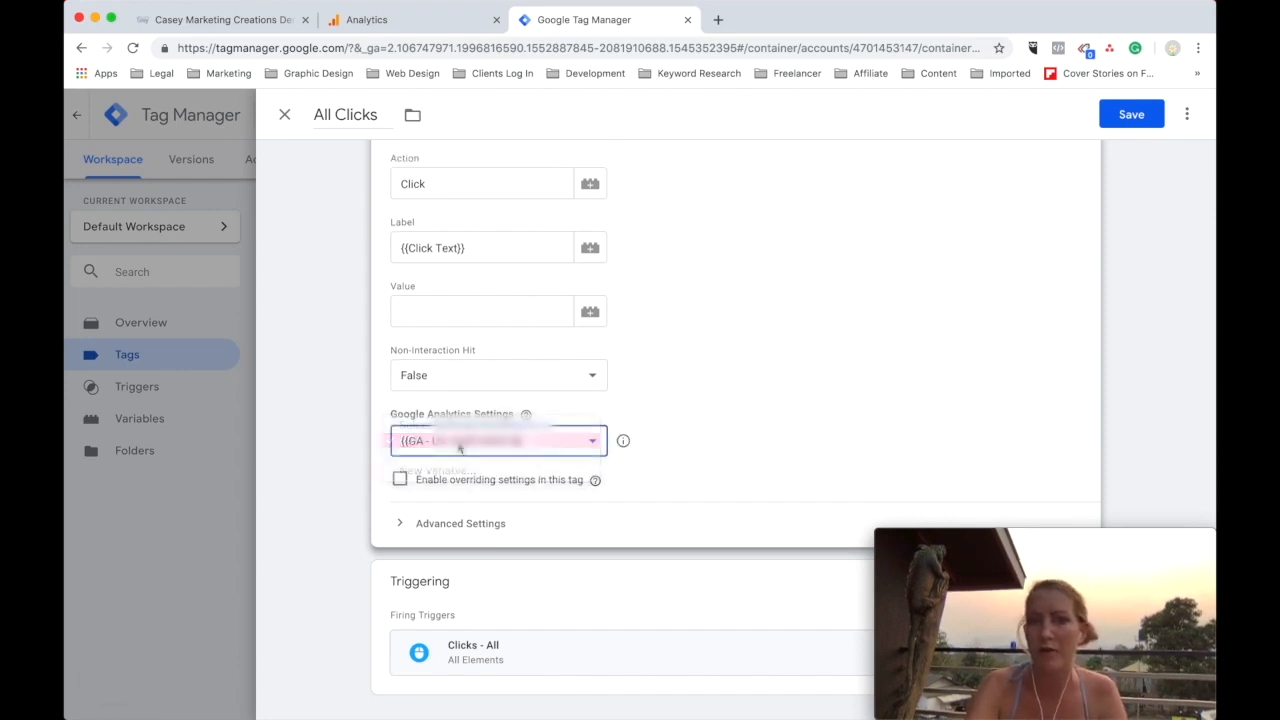
click(1131, 115)
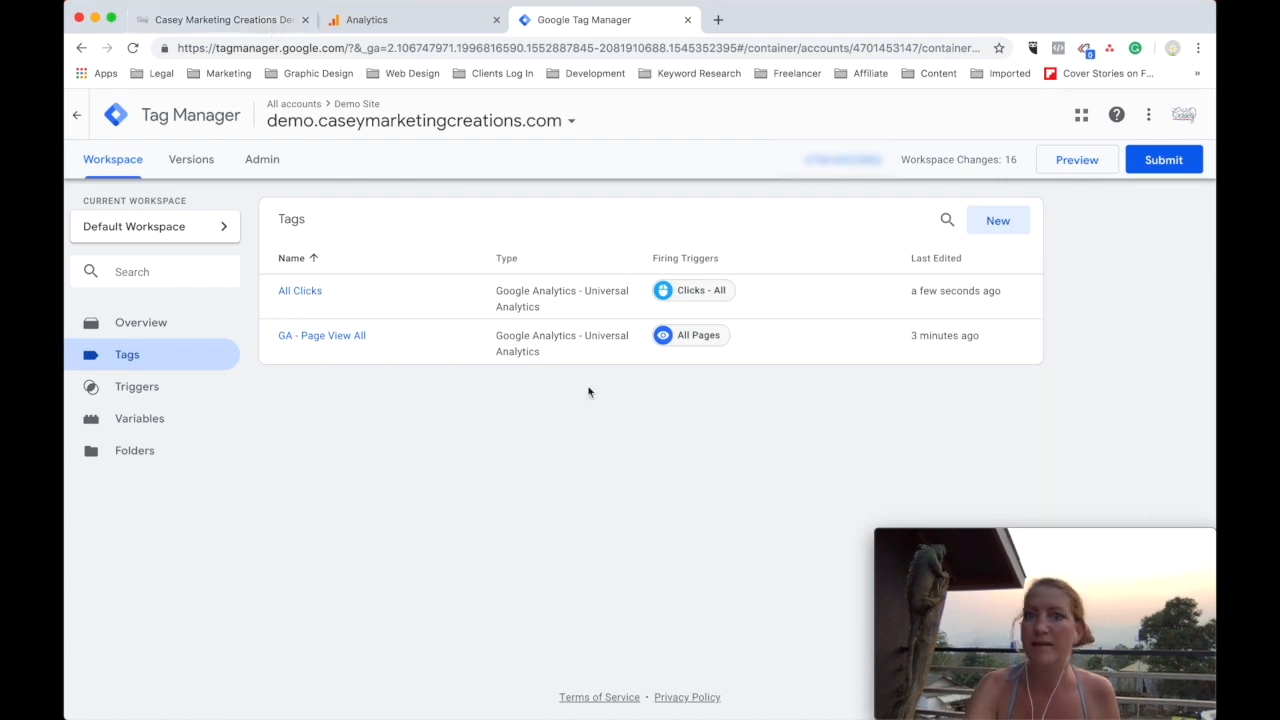
Start preview mode for the workspace from its overview and reload the demo site's home page
click(124, 162)
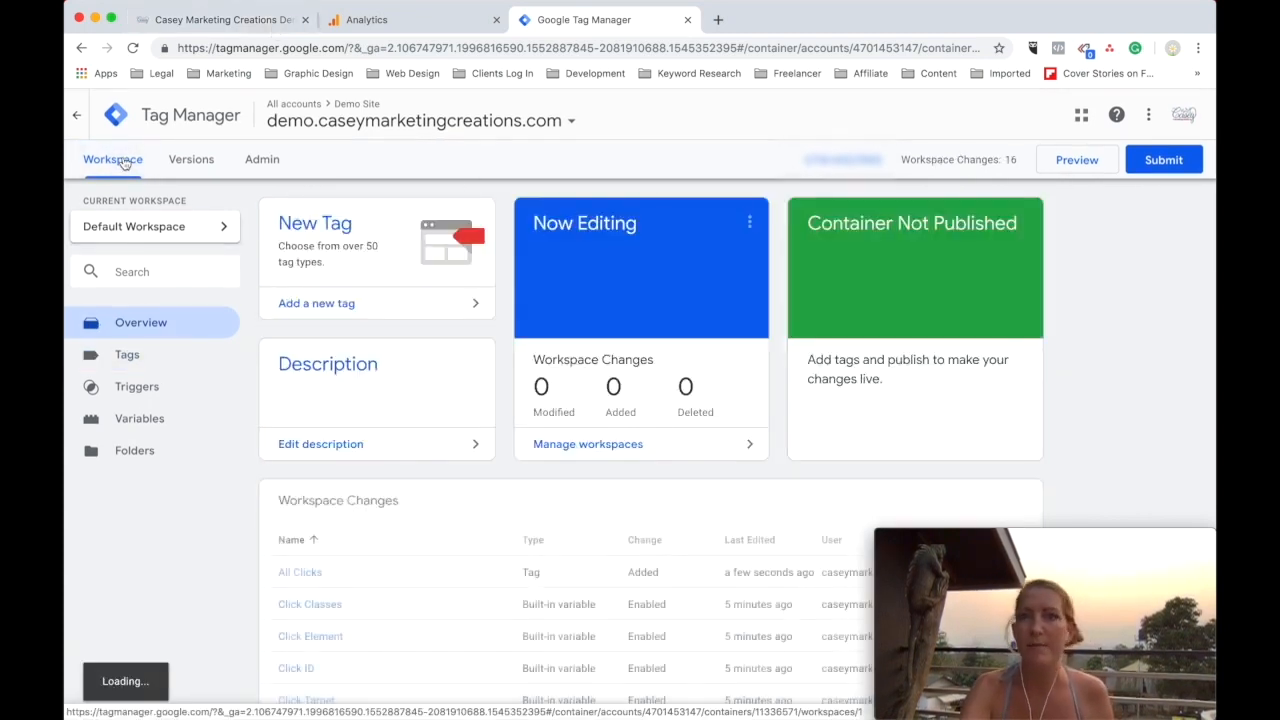
click(1072, 167)
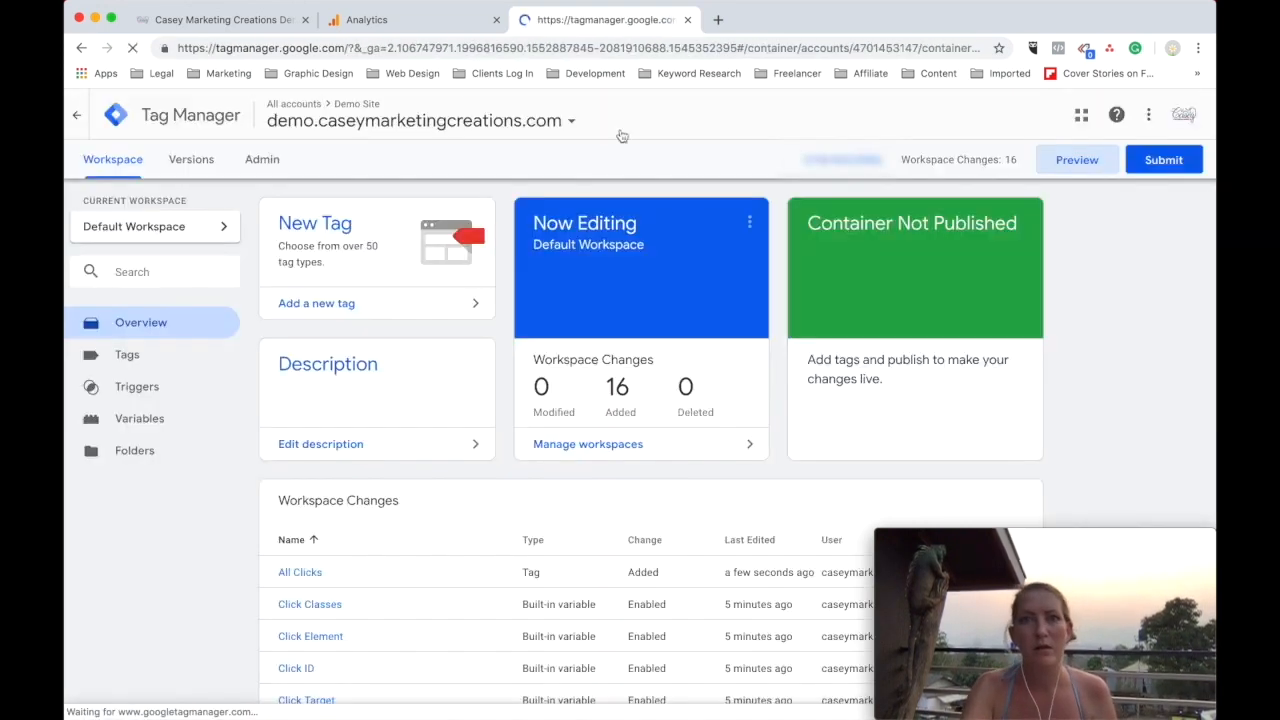
click(208, 20)
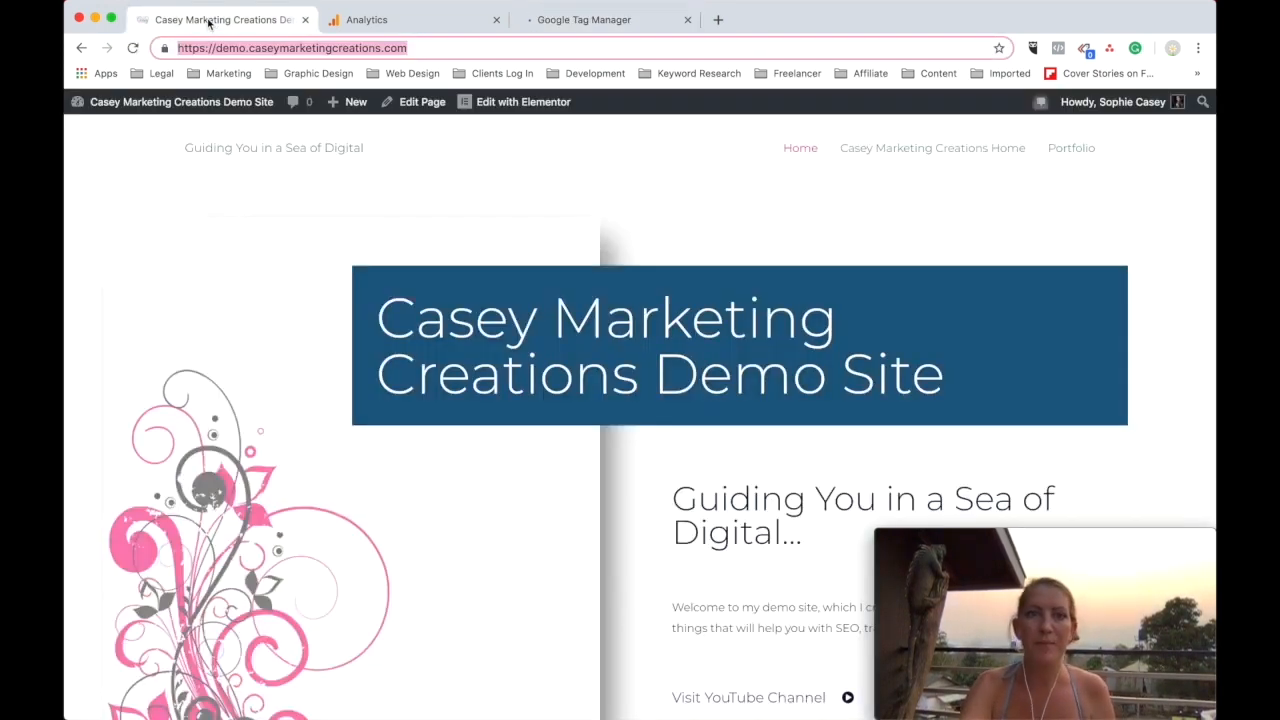
key(super+r)
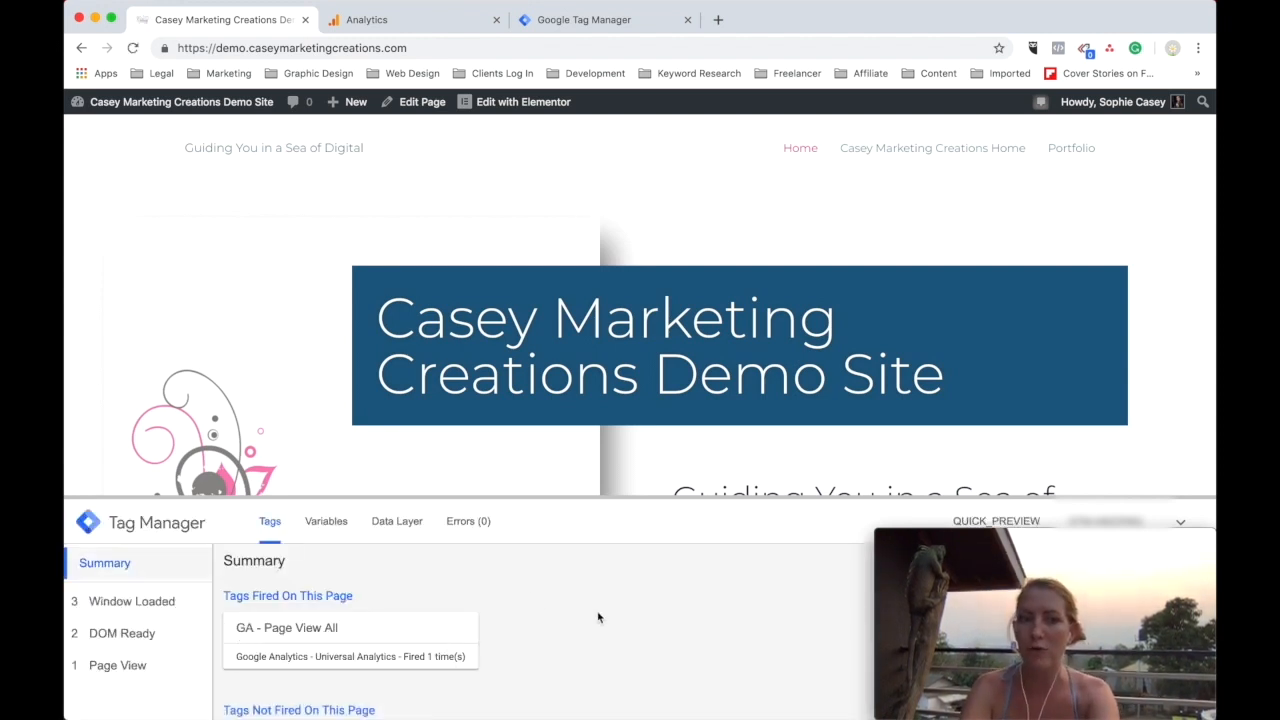
Review the fired and unfired tags in the preview summary and test the Visit YouTube Channel link on the page
scroll(598, 617, down, 2)
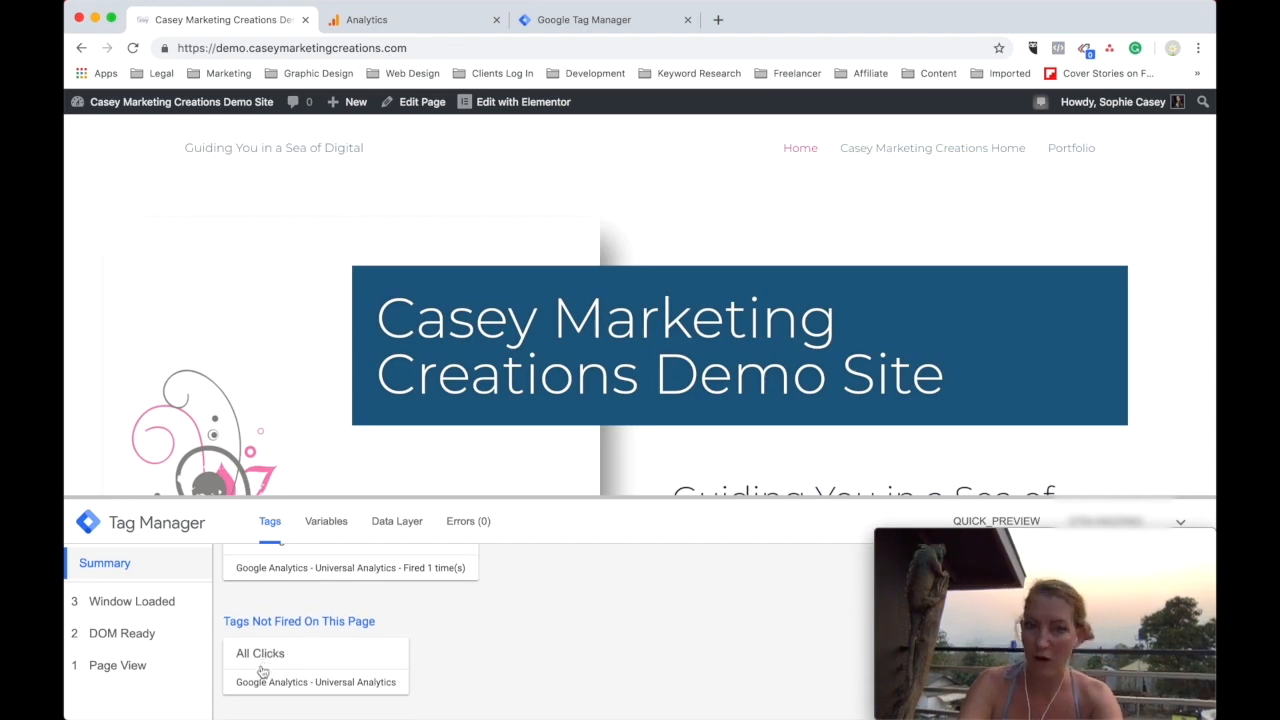
scroll(597, 458, down, 5)
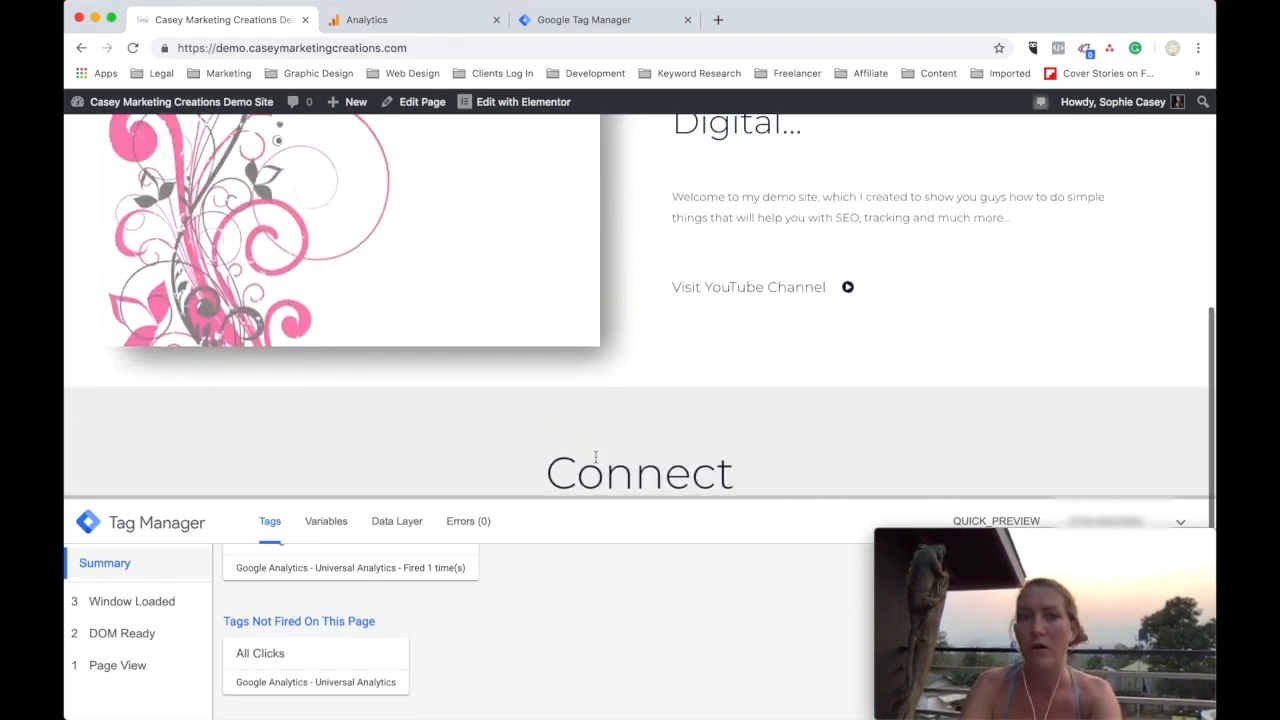
scroll(600, 455, up, 1)
click(702, 372)
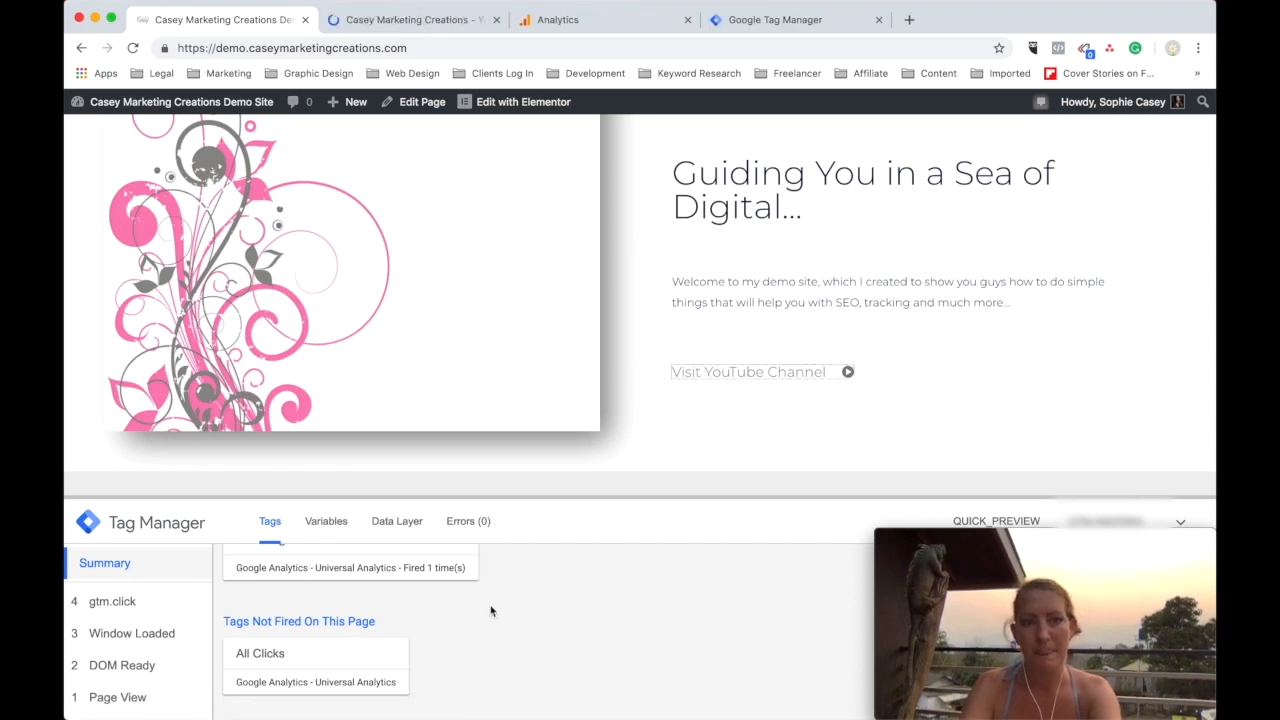
Open the gtm.click event in the preview pane and check which tags fired and did not fire on it
scroll(263, 636, up, 2)
click(112, 602)
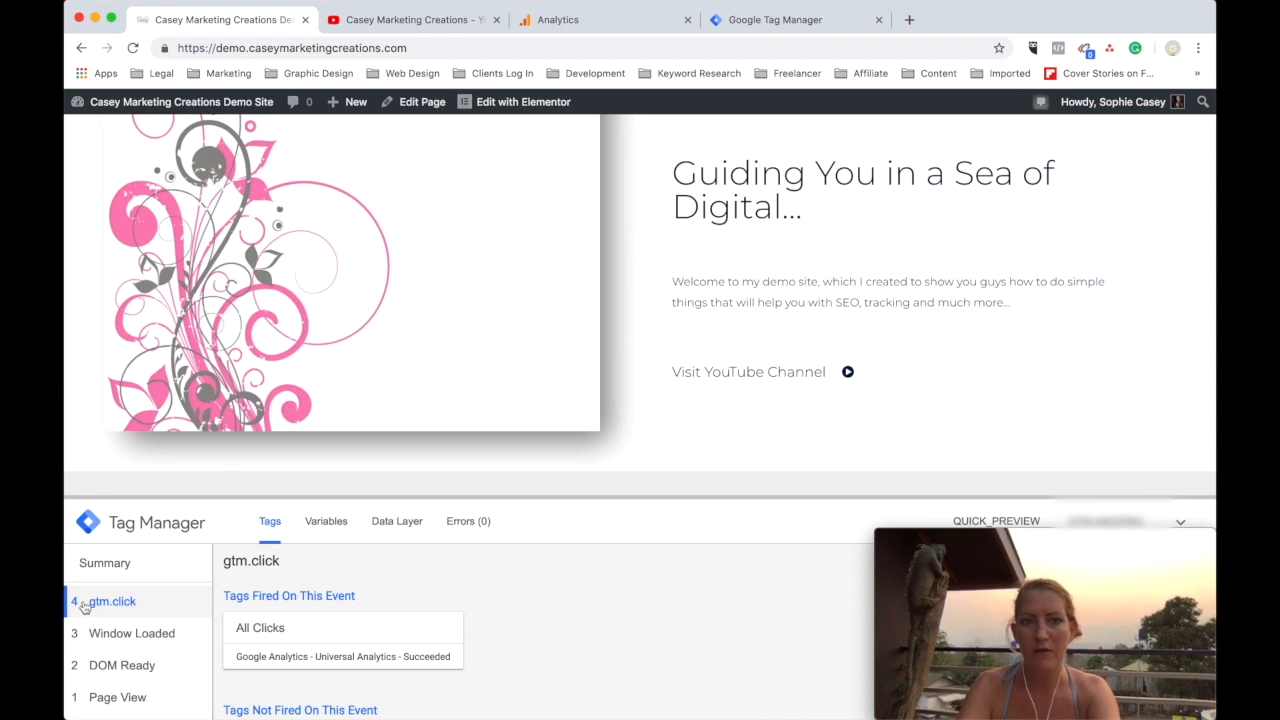
scroll(345, 628, down, 2)
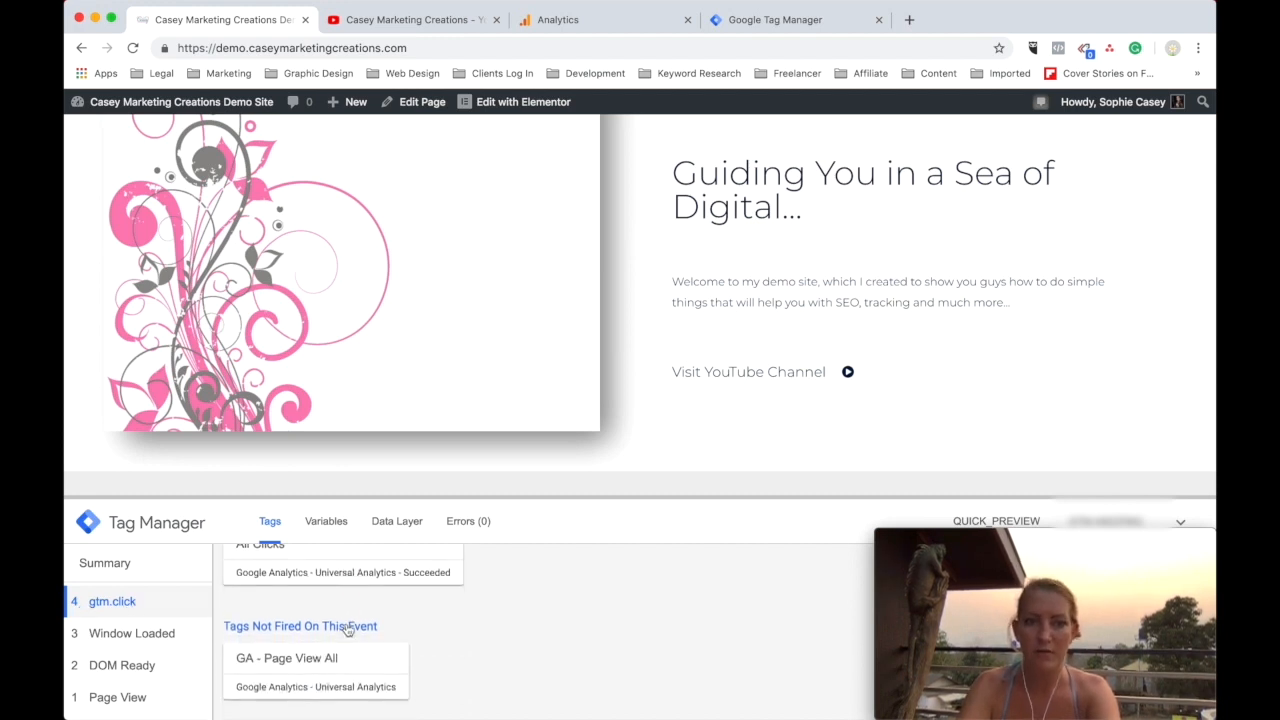
scroll(347, 628, down, 1)
scroll(346, 624, up, 1)
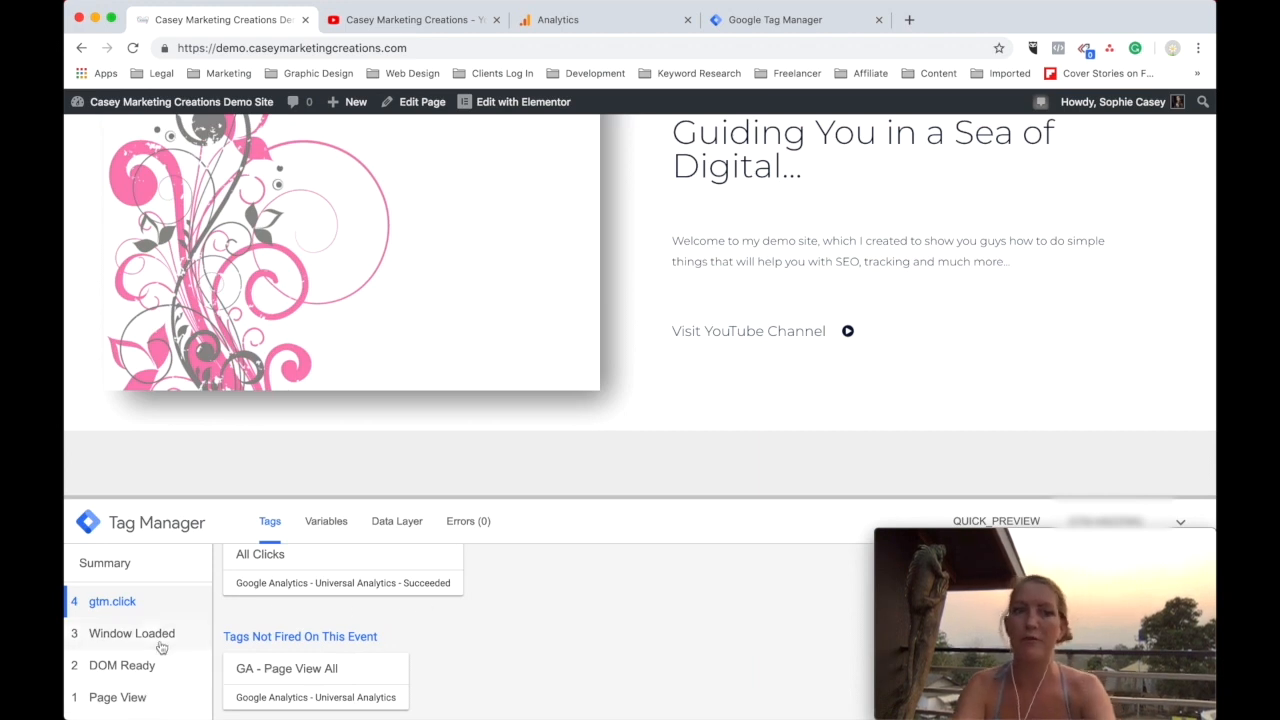
Examine the variables recorded for the gtm.click event, including Click Classes, Click Text and Click URL
click(322, 524)
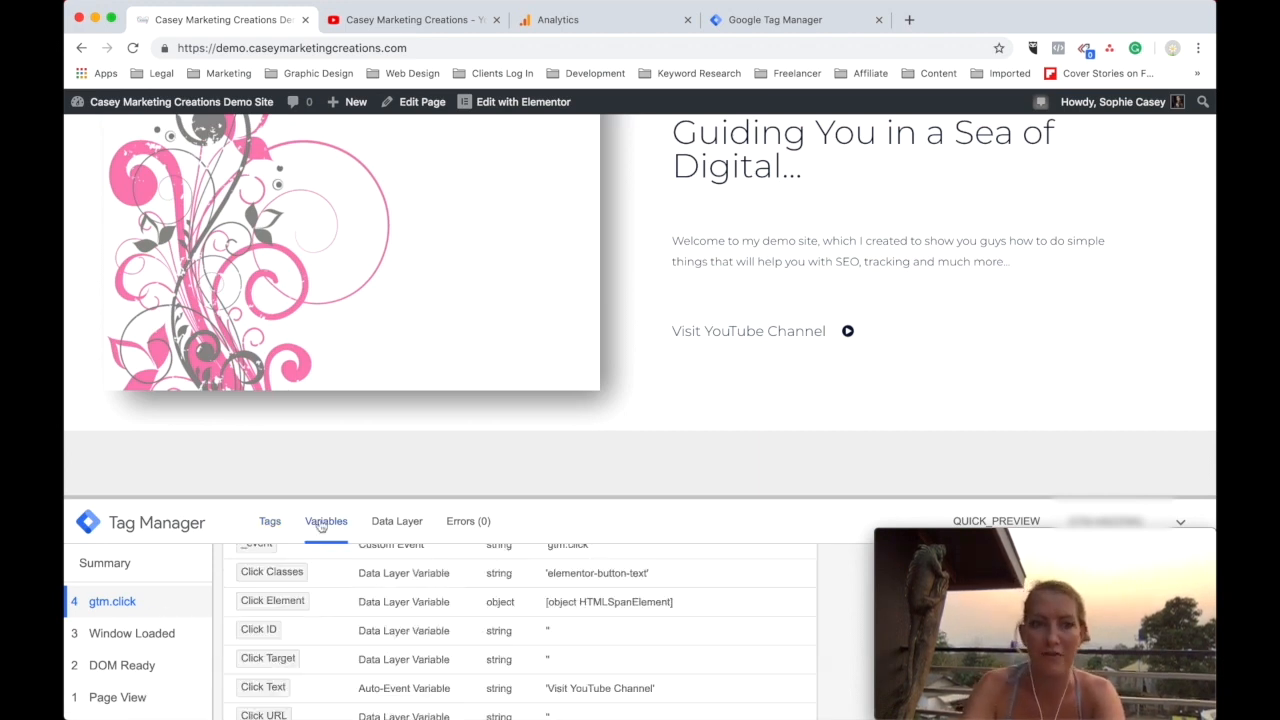
scroll(314, 618, up, 1)
scroll(315, 620, down, 2)
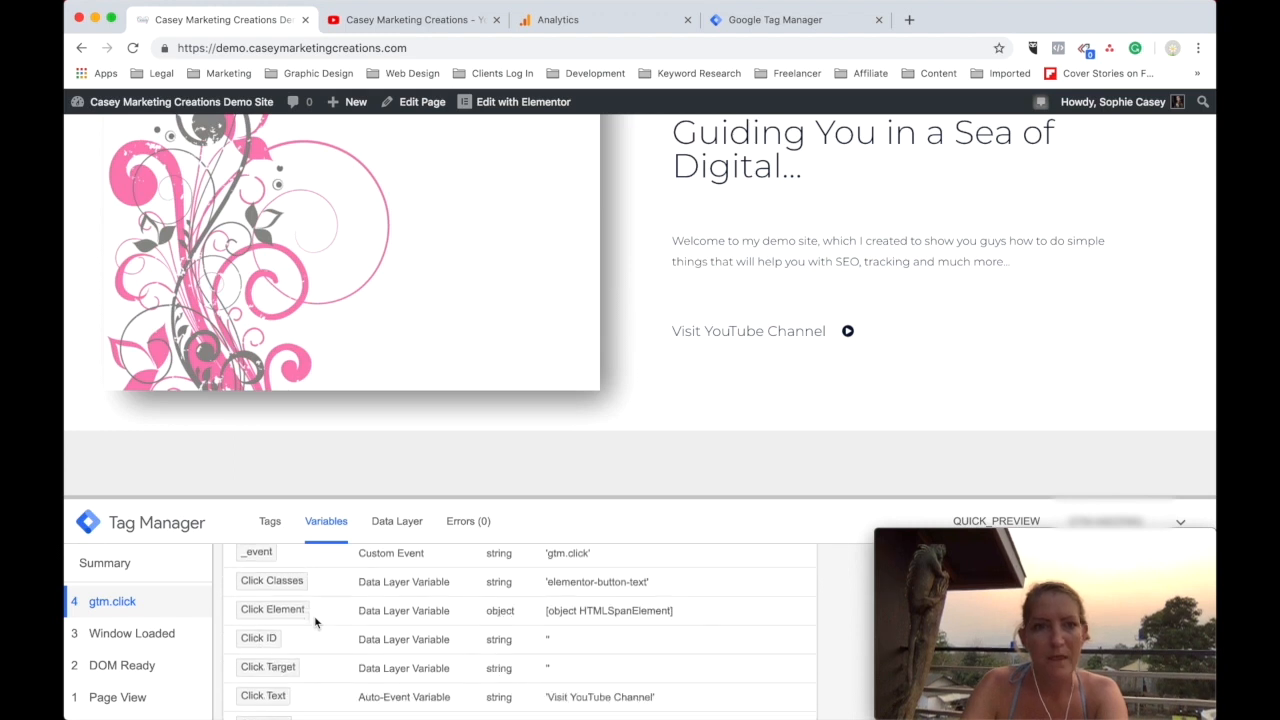
scroll(313, 620, up, 3)
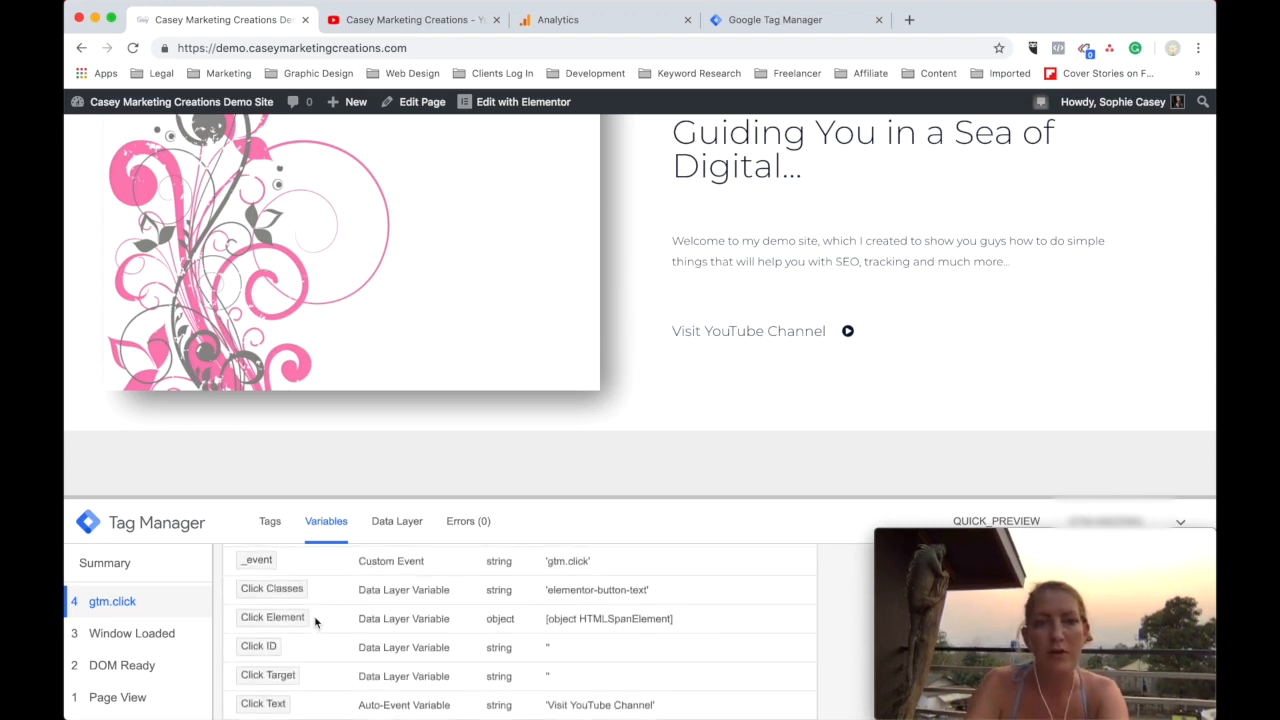
scroll(330, 549, down, 5)
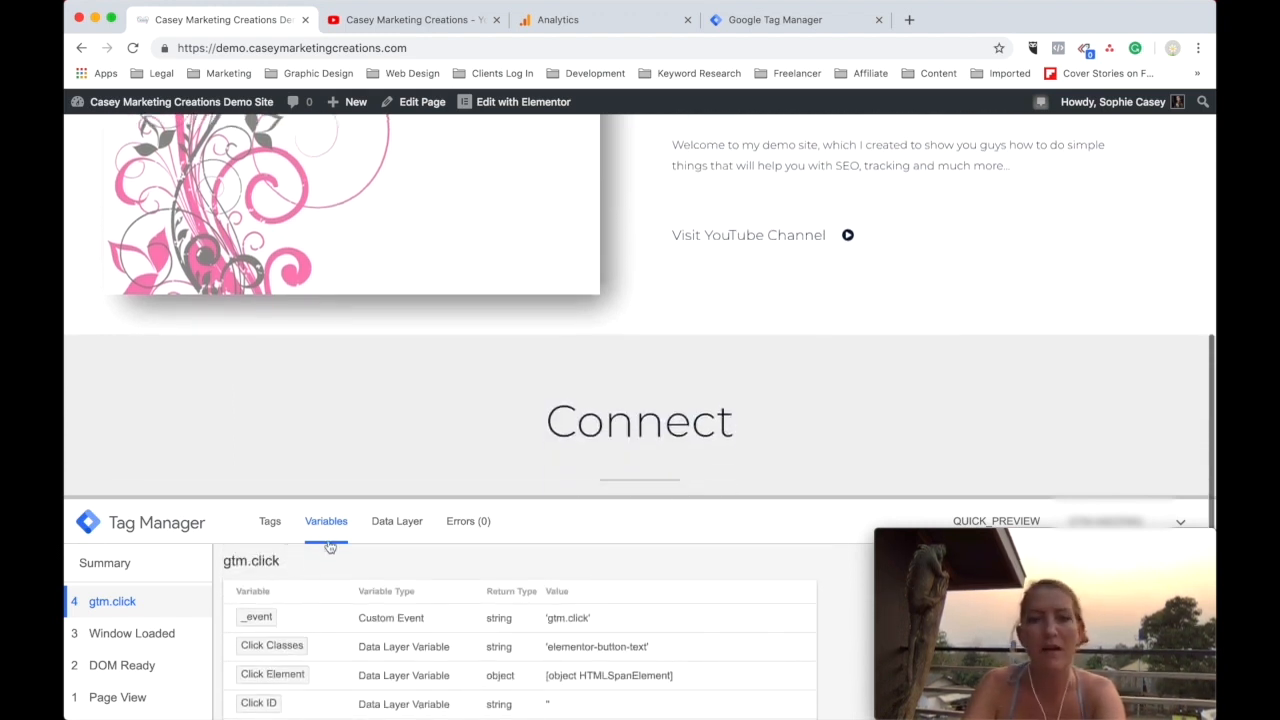
scroll(326, 586, down, 1)
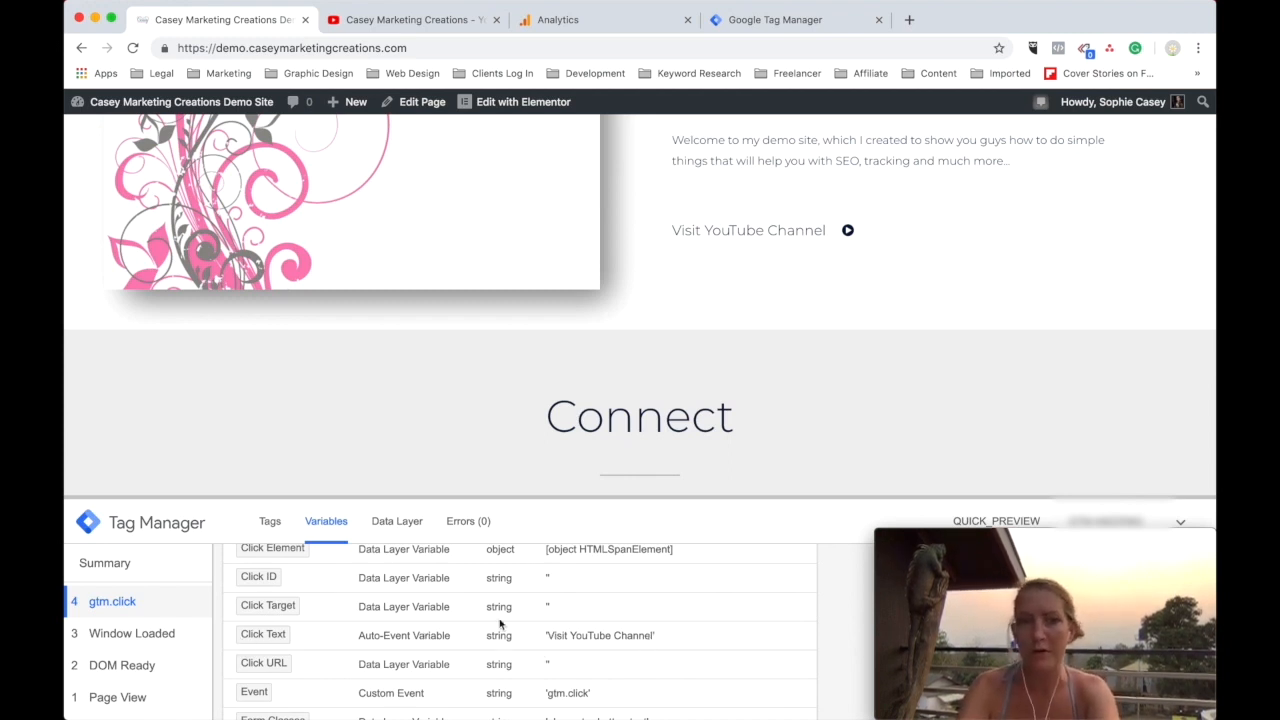
Search the web for "tag assistant" in a new tab and add the Tag Assistant (by Google) extension to Chrome
scroll(500, 623, up, 5)
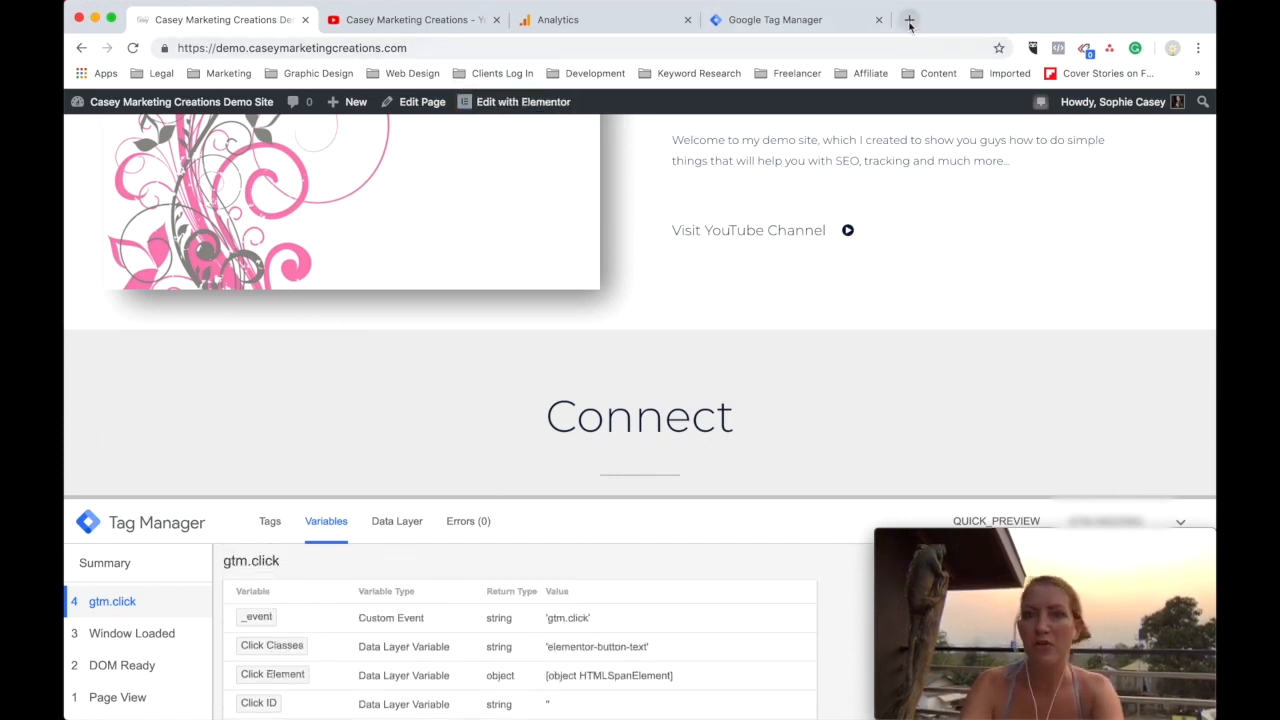
click(909, 22)
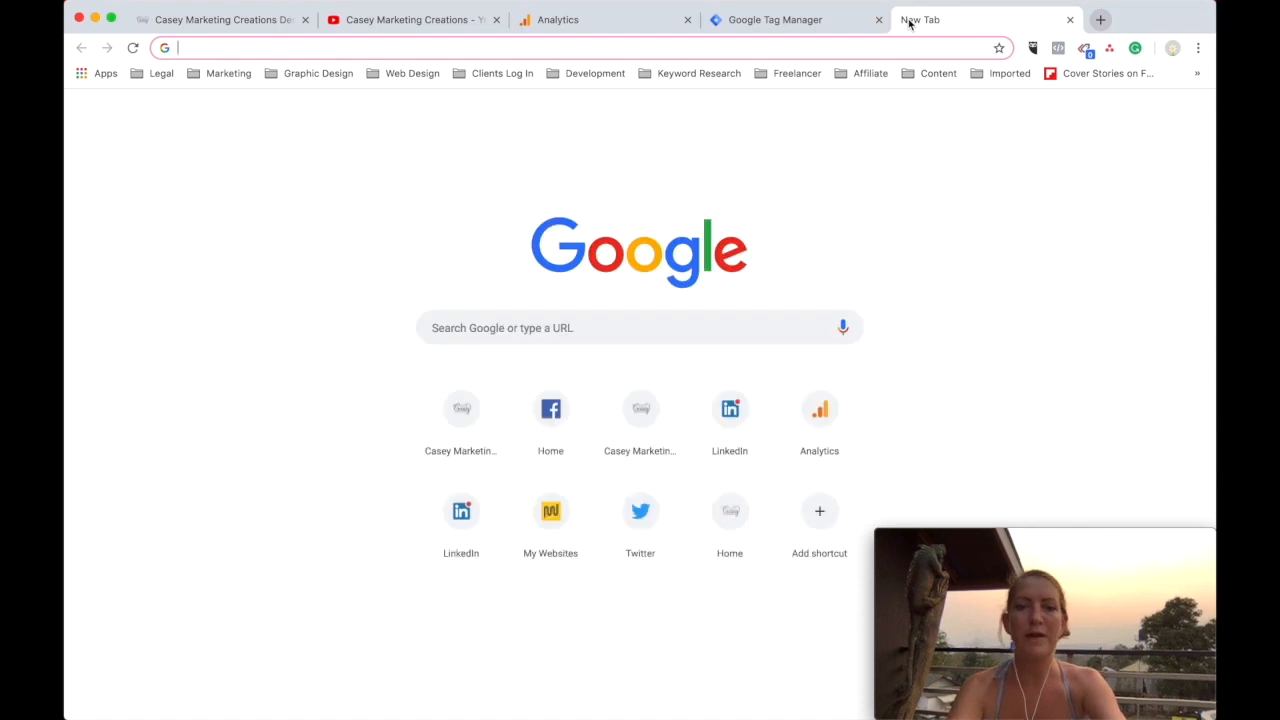
text(tag assistant)
key(Return)
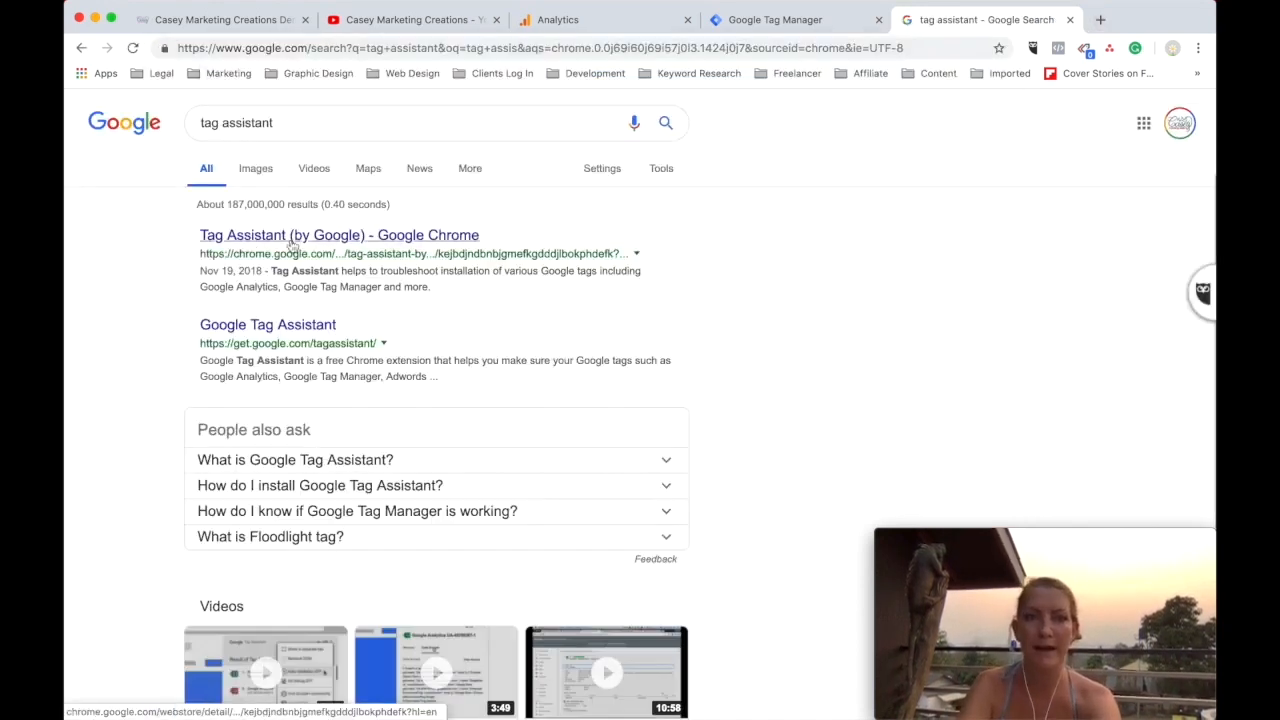
click(265, 240)
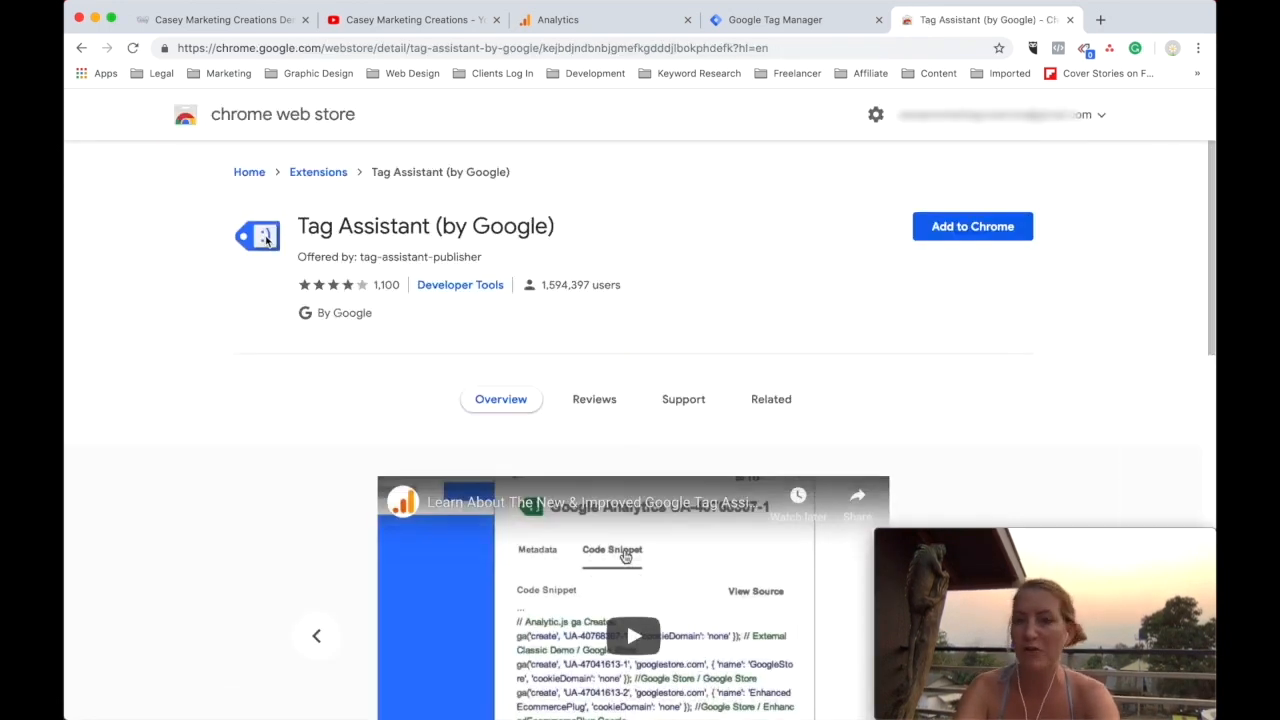
click(968, 227)
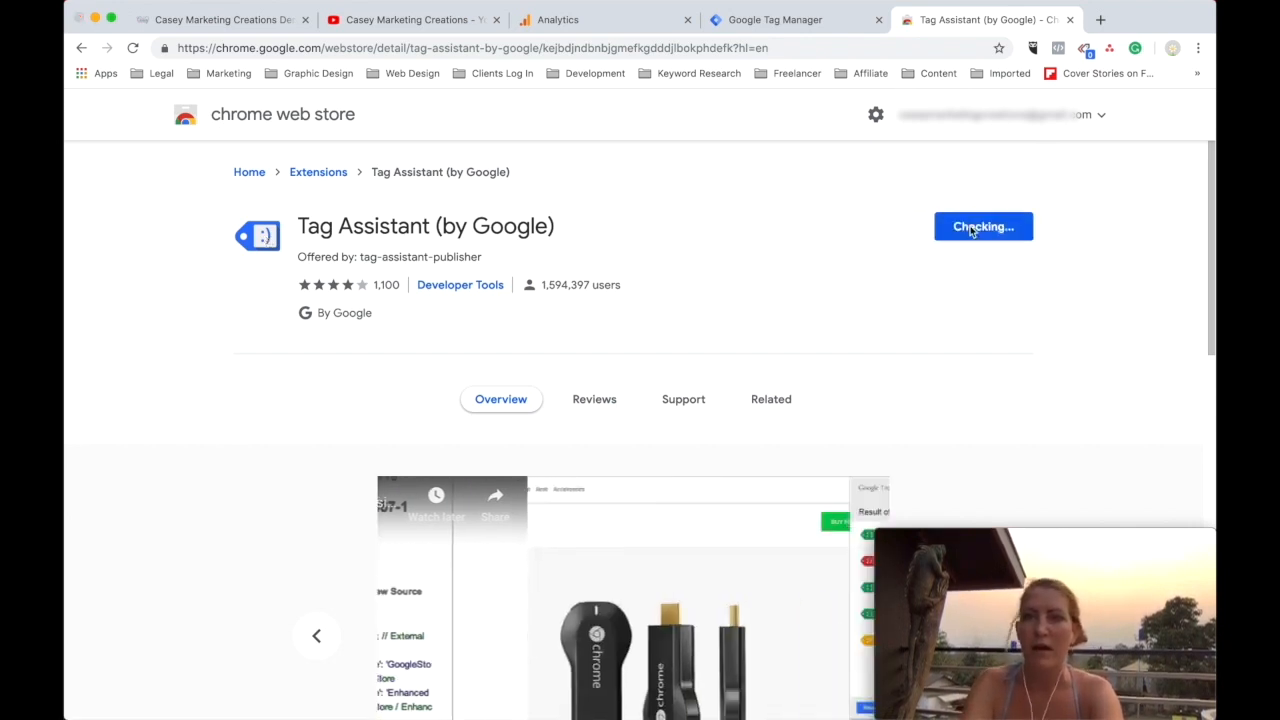
click(757, 185)
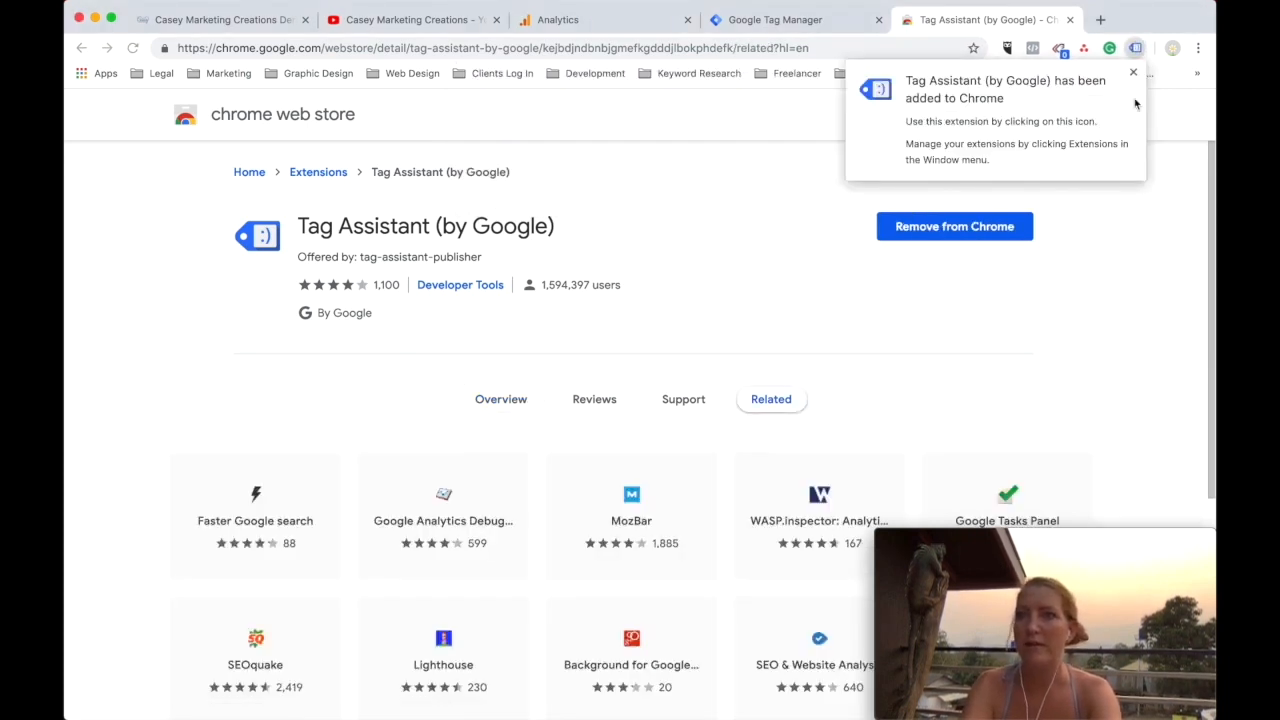
Accept Tag Assistant's default tag types for checking and enable it on the demo site's home page
click(226, 26)
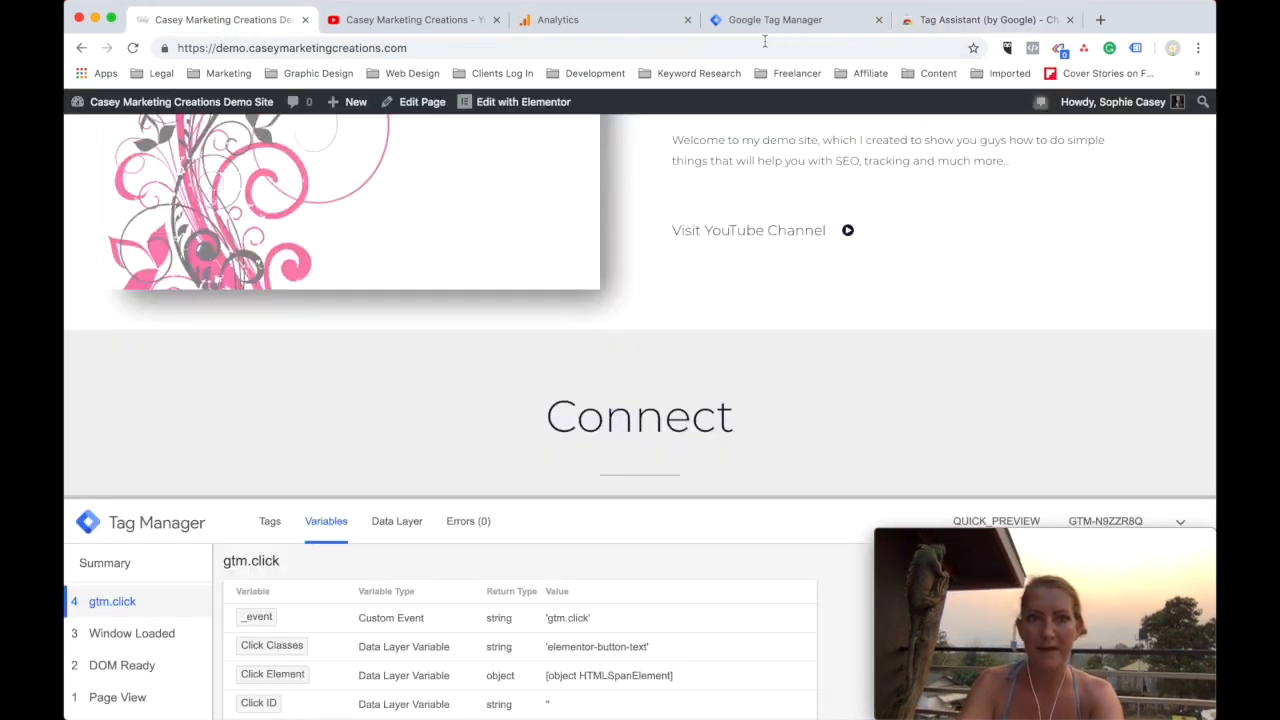
click(1136, 50)
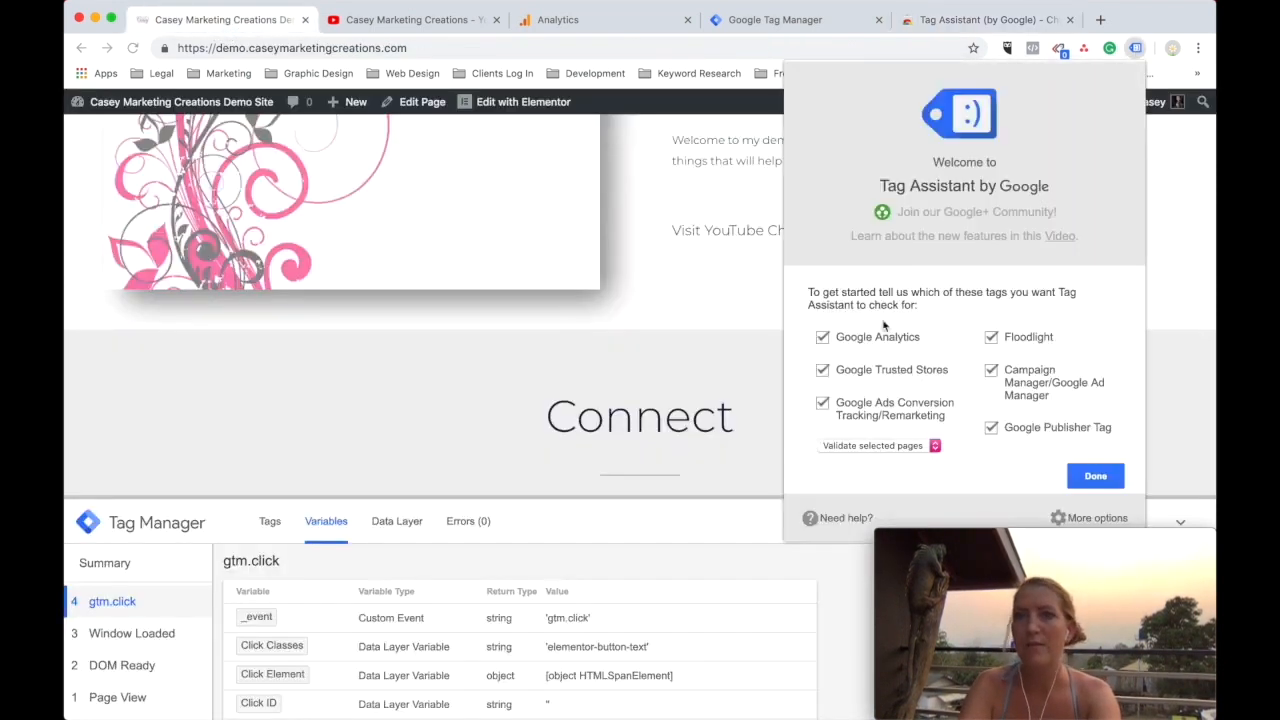
click(1096, 478)
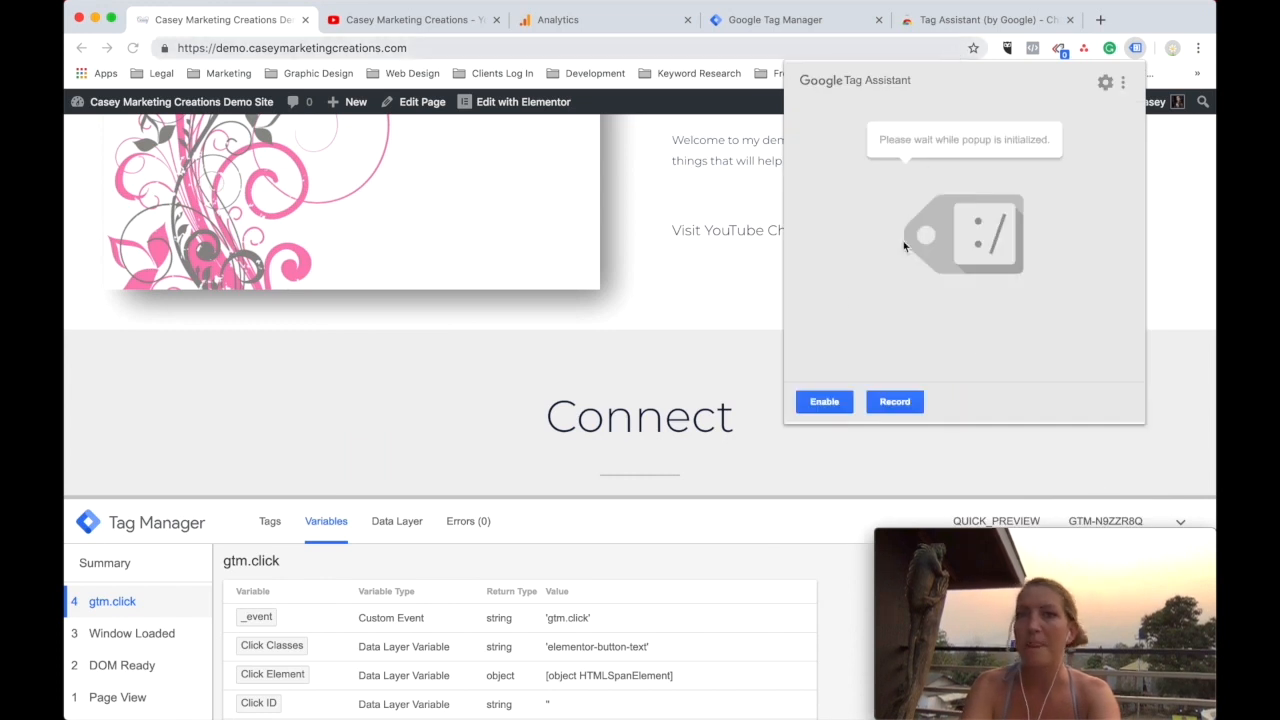
click(825, 402)
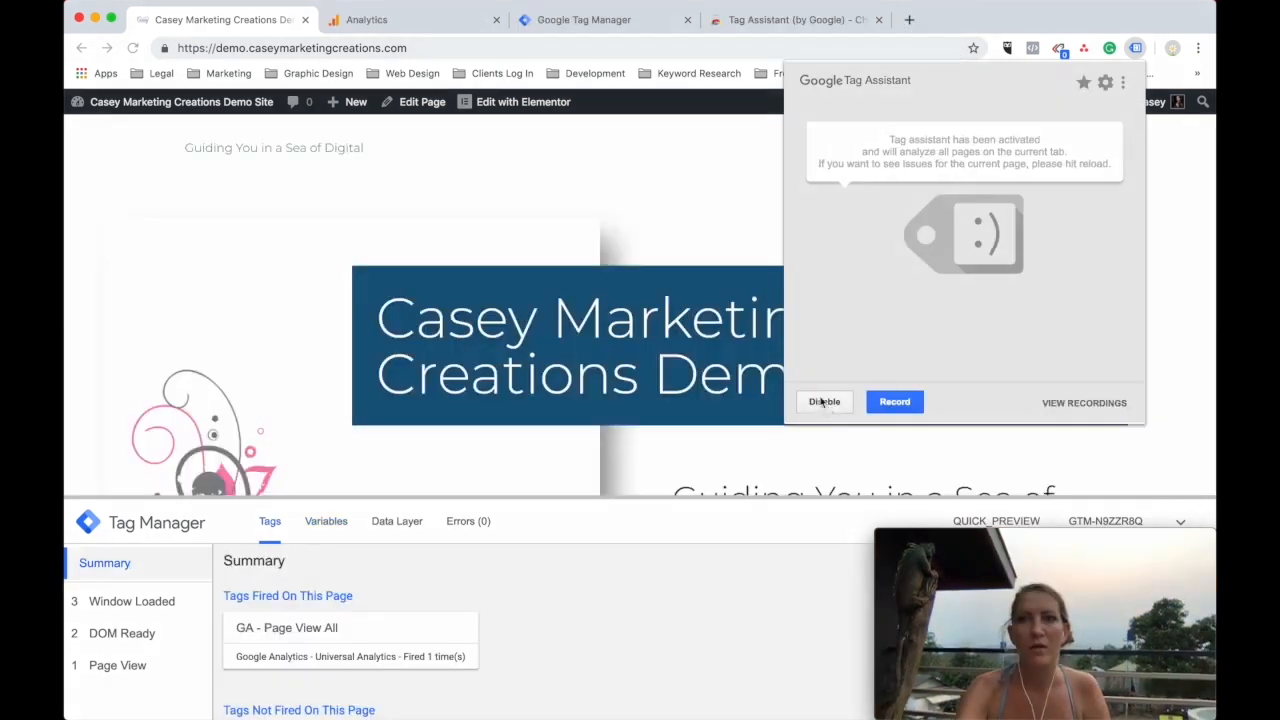
Reload the demo site's home page and check Tag Assistant's tag analysis for it
click(616, 178)
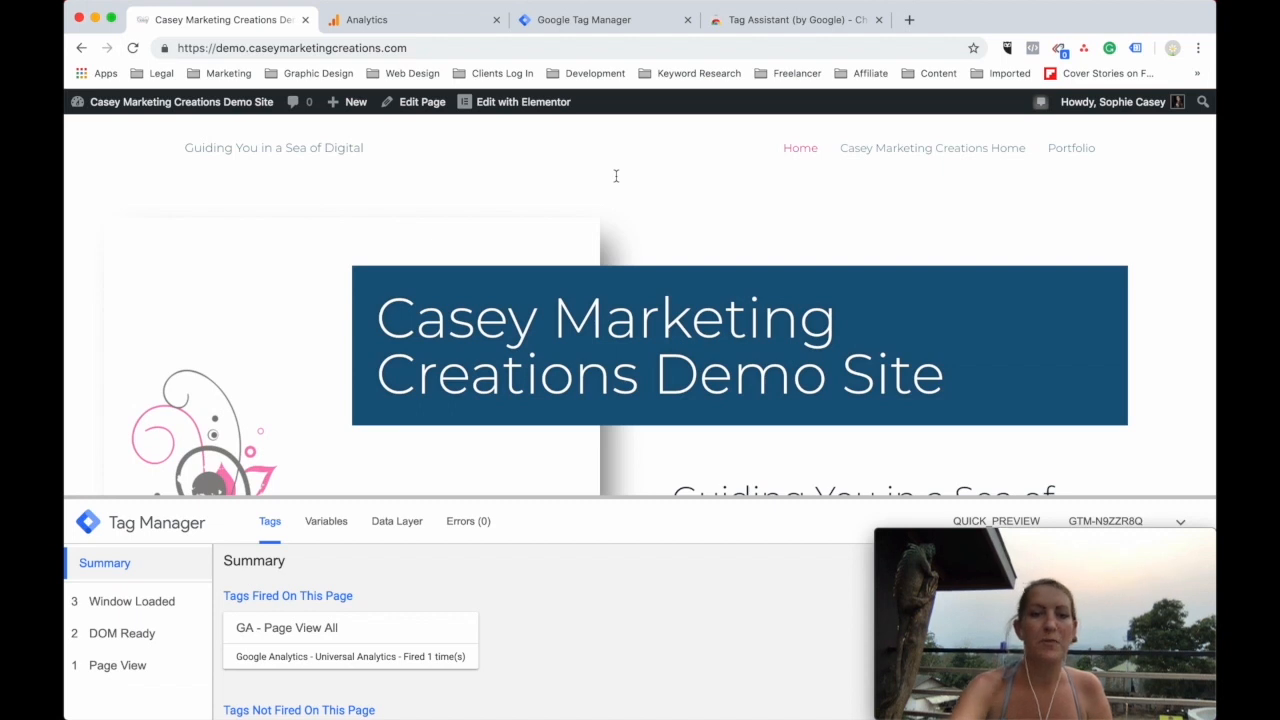
key(super+r)
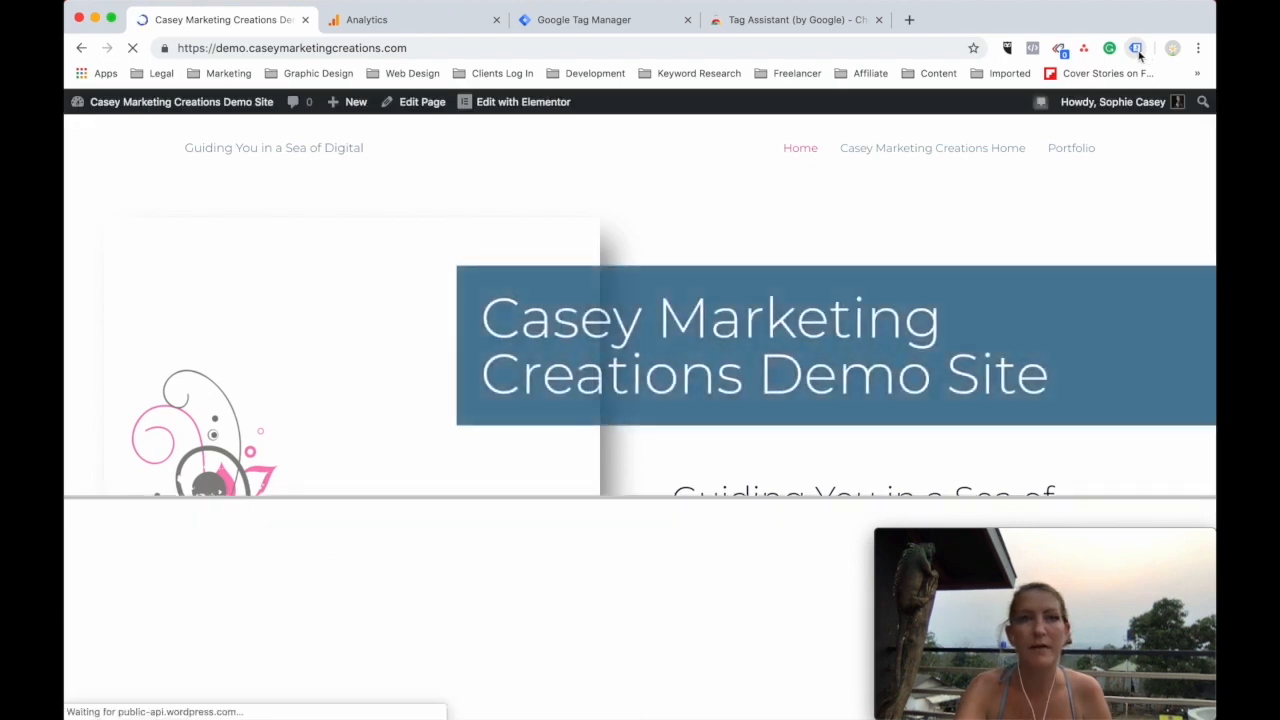
click(1136, 49)
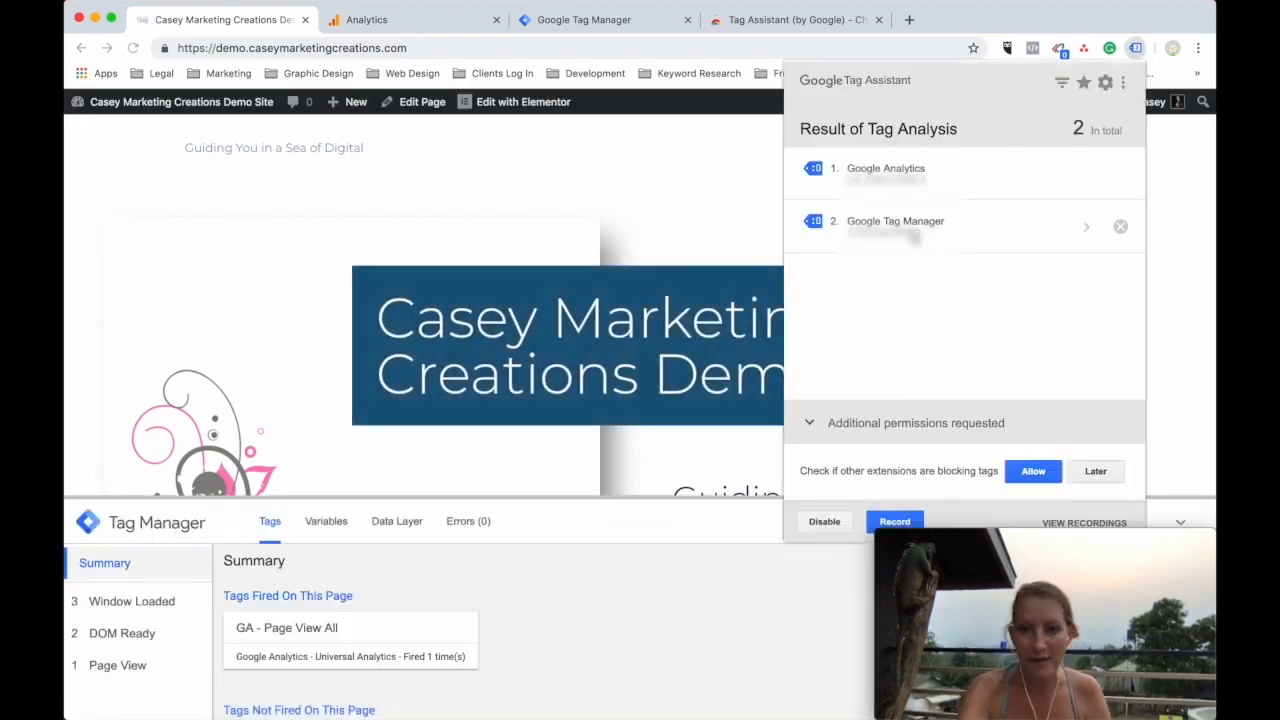
Follow the Visit YouTube Channel link on the demo site to generate a click event and view the channel page it opens
click(665, 194)
scroll(665, 194, down, 8)
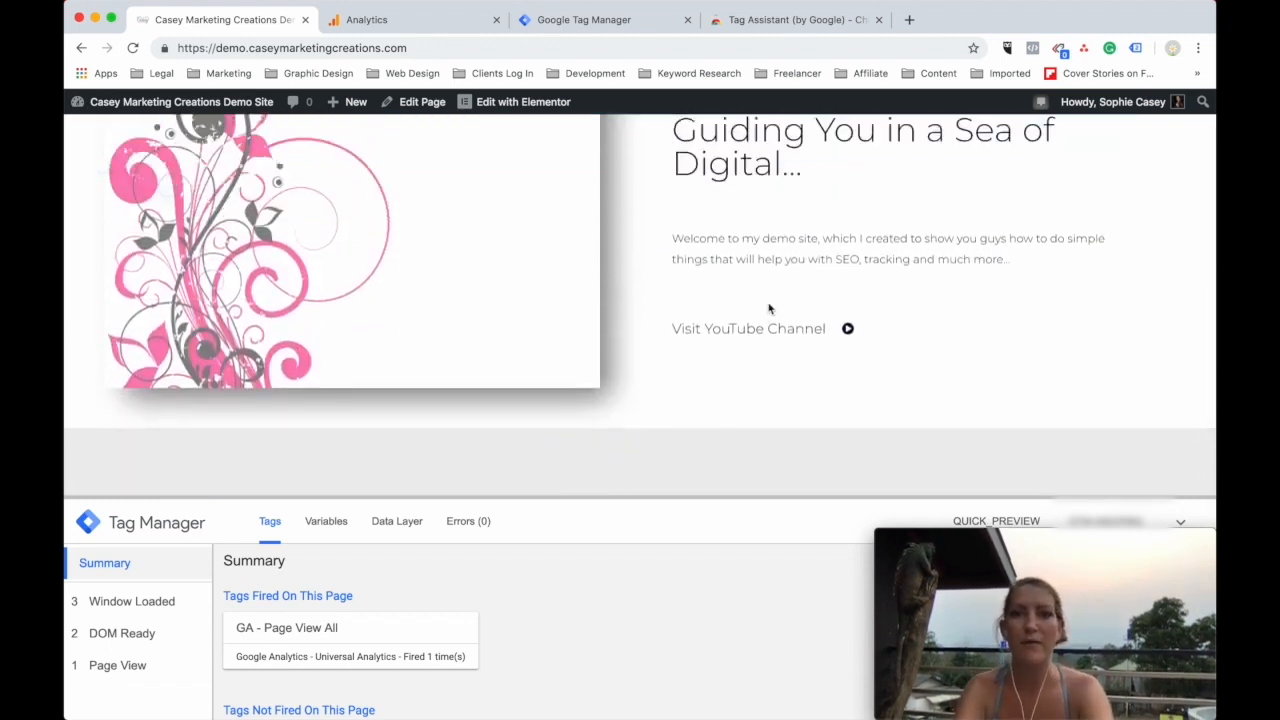
click(737, 330)
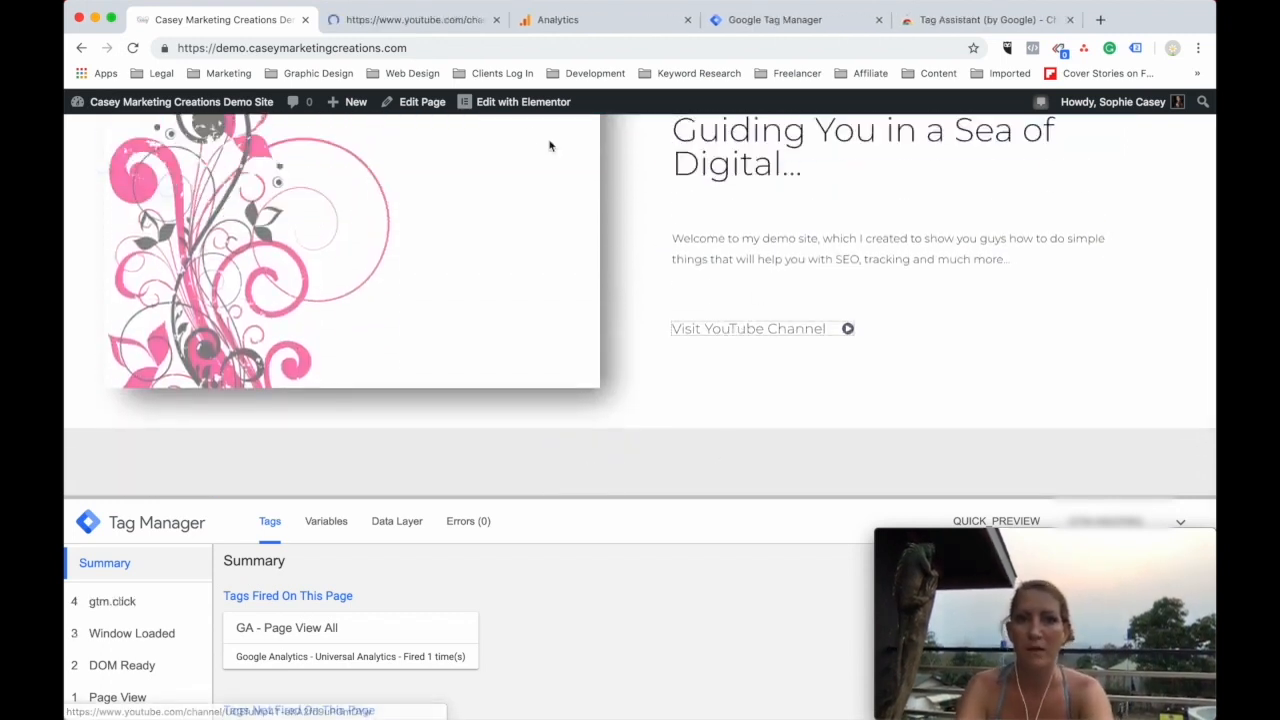
click(429, 22)
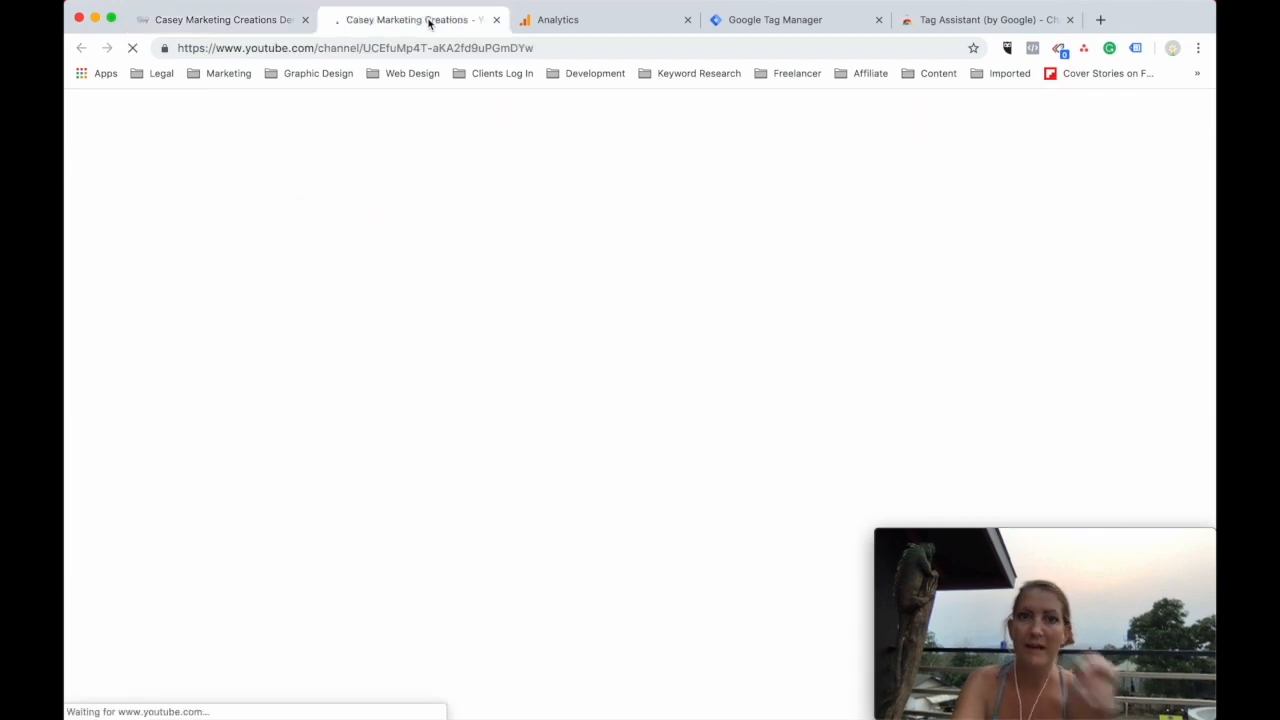
Open the Real-Time Events report in Google Analytics and examine the per-minute event chart and the event category and action
click(579, 22)
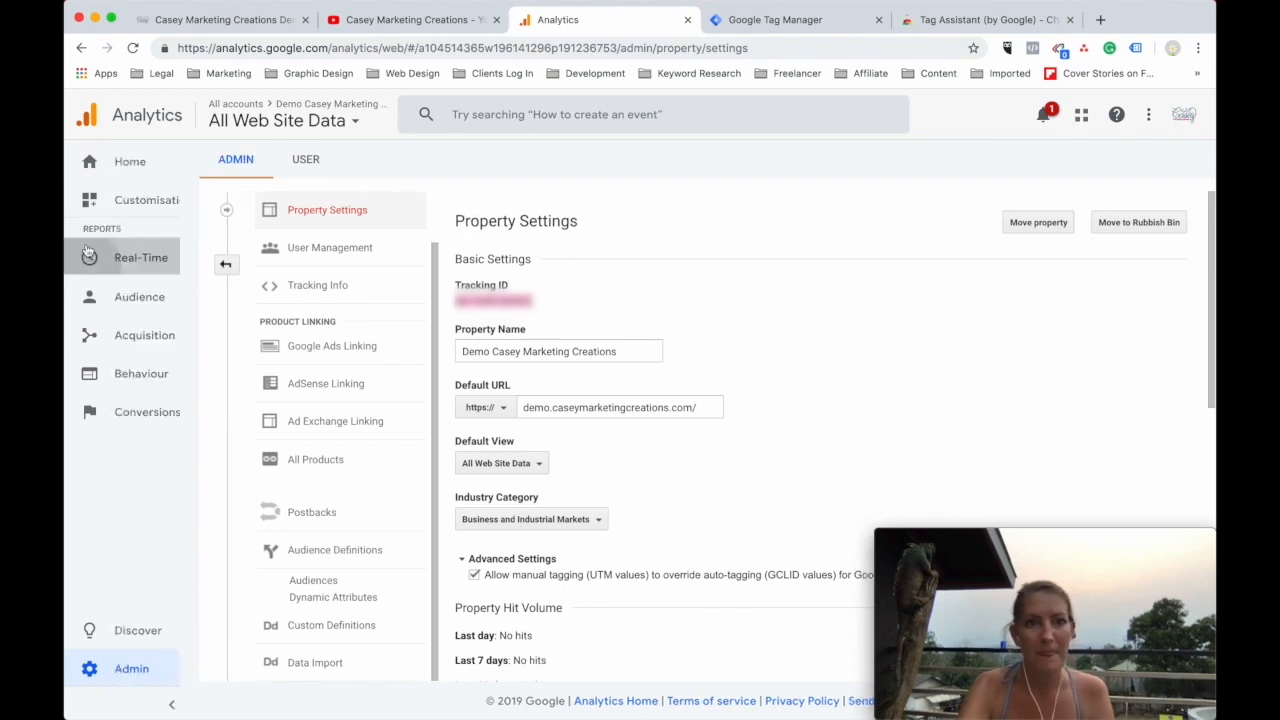
click(87, 251)
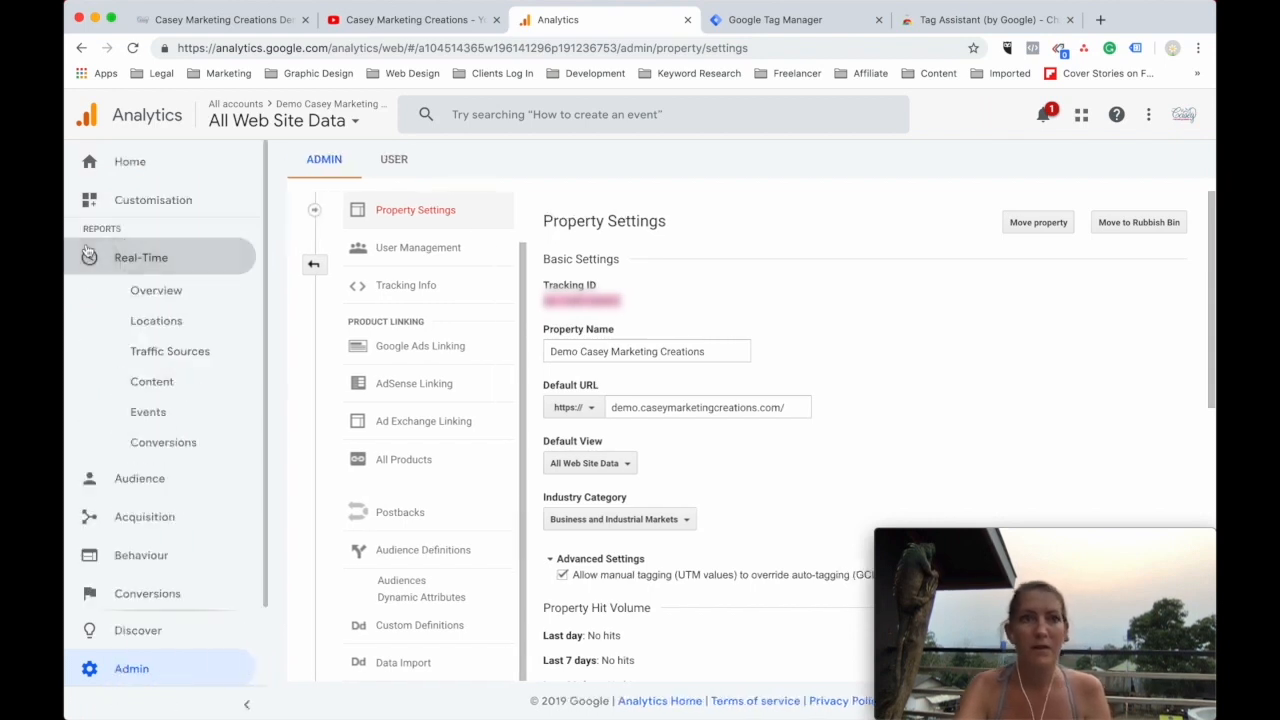
click(146, 414)
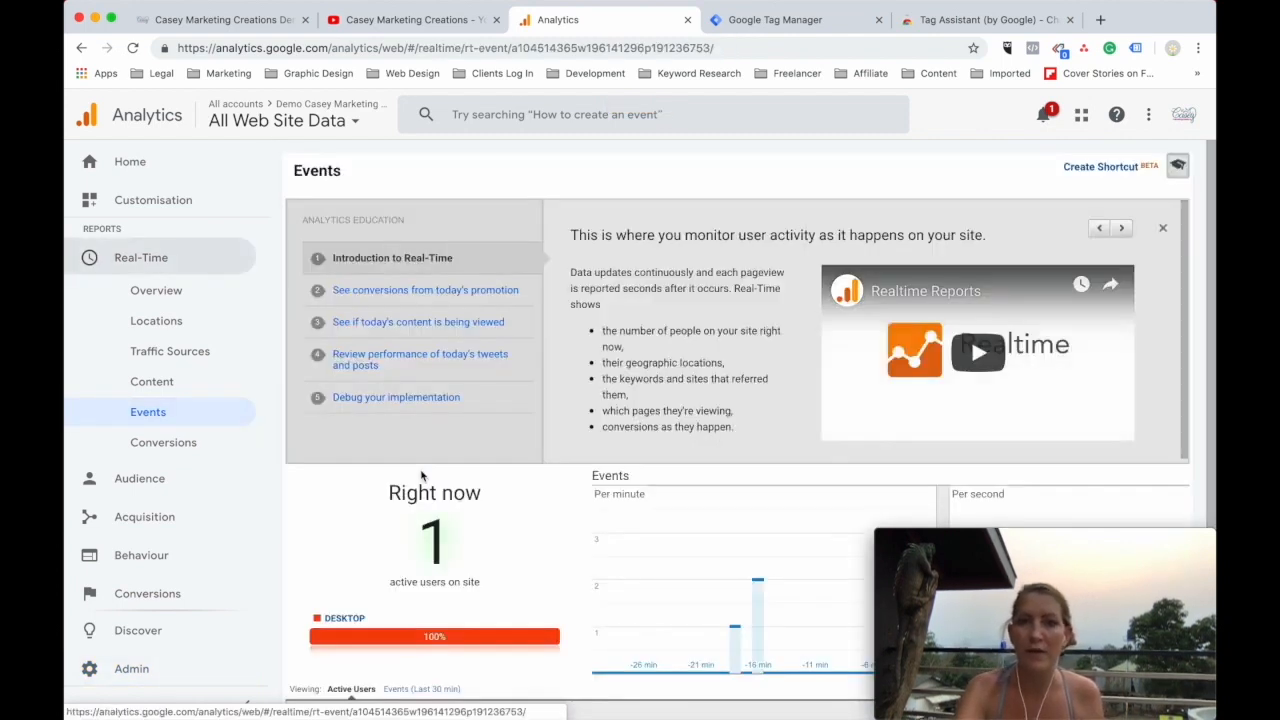
scroll(421, 476, down, 3)
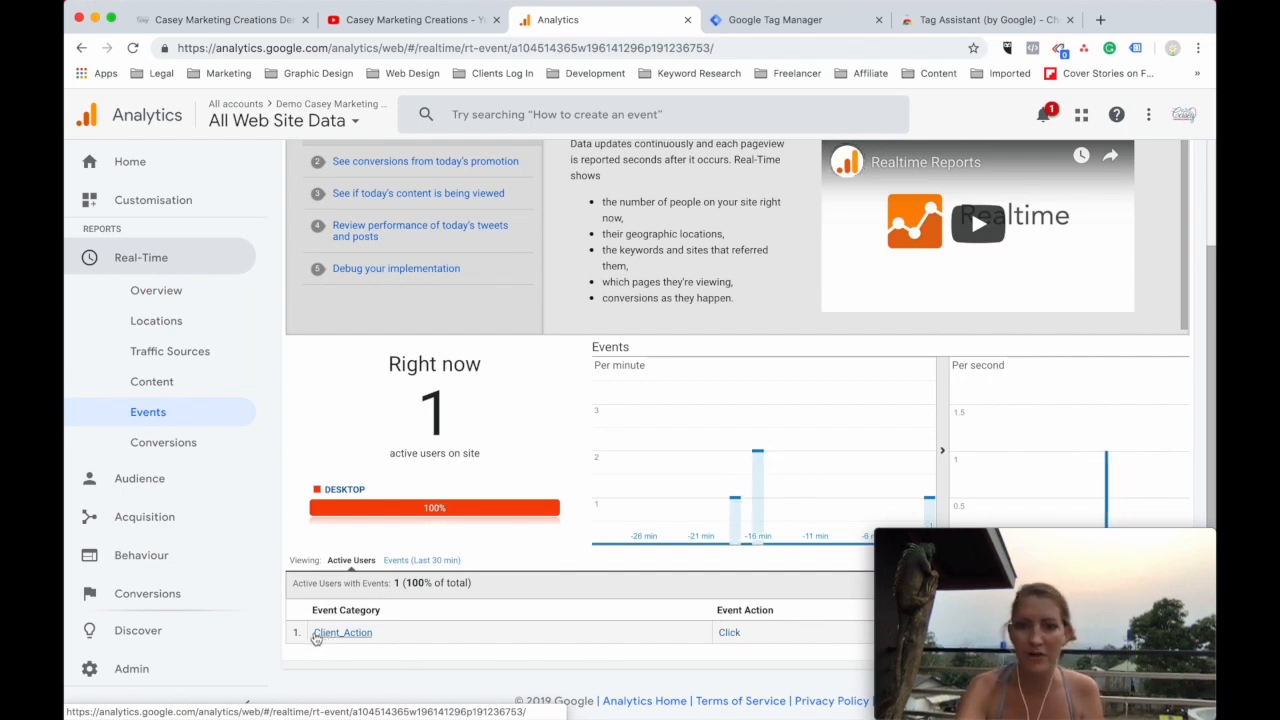
mouse_move(752, 490)
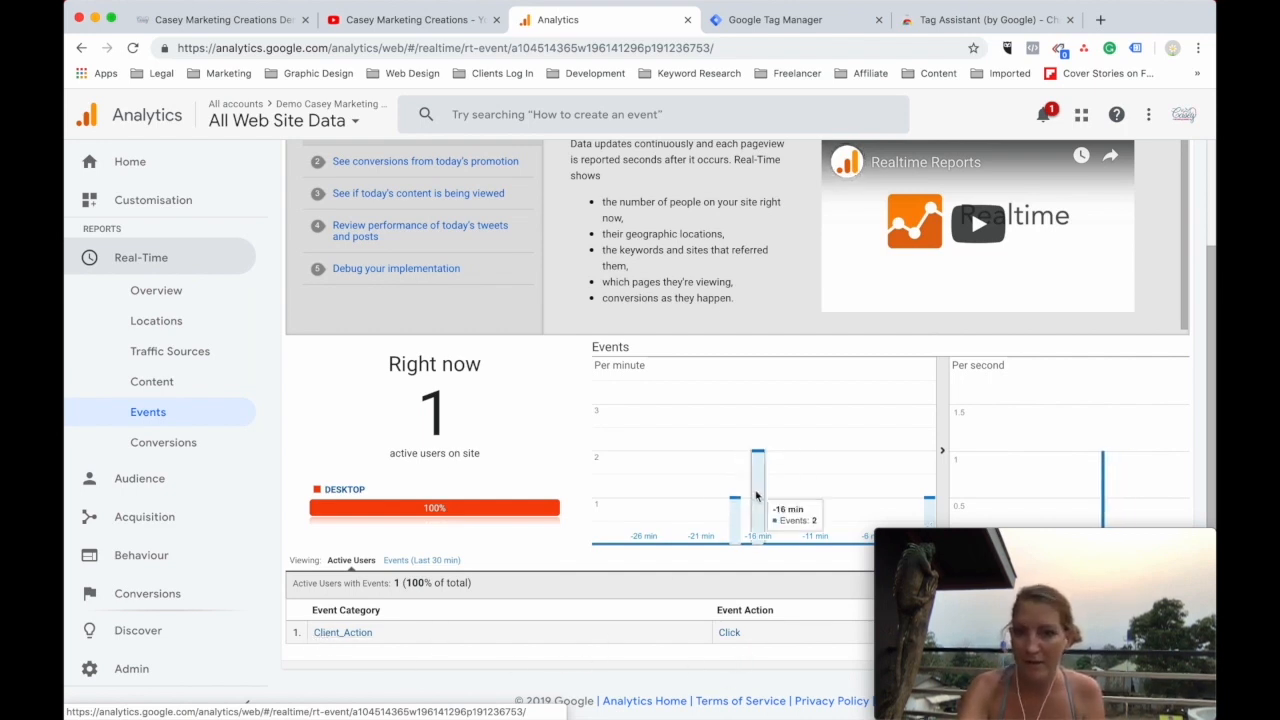
mouse_move(928, 507)
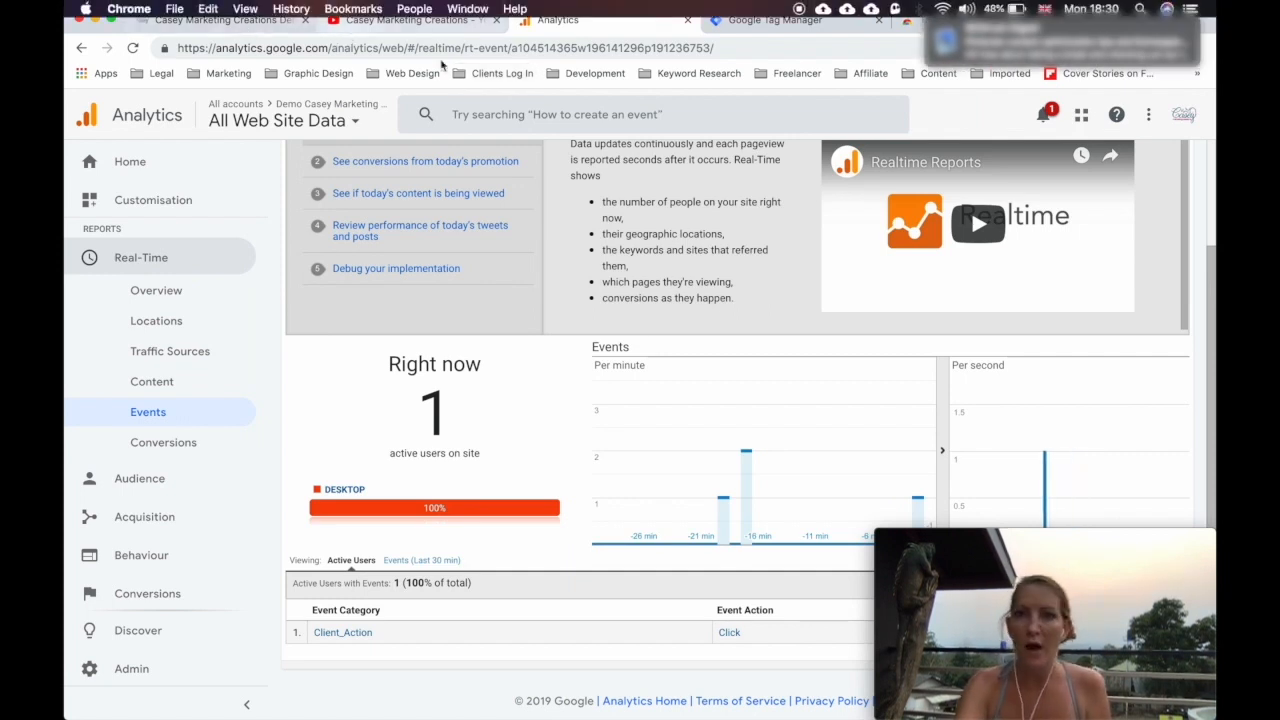
Switch back to Google Tag Manager and open the Default Workspace overview
click(775, 20)
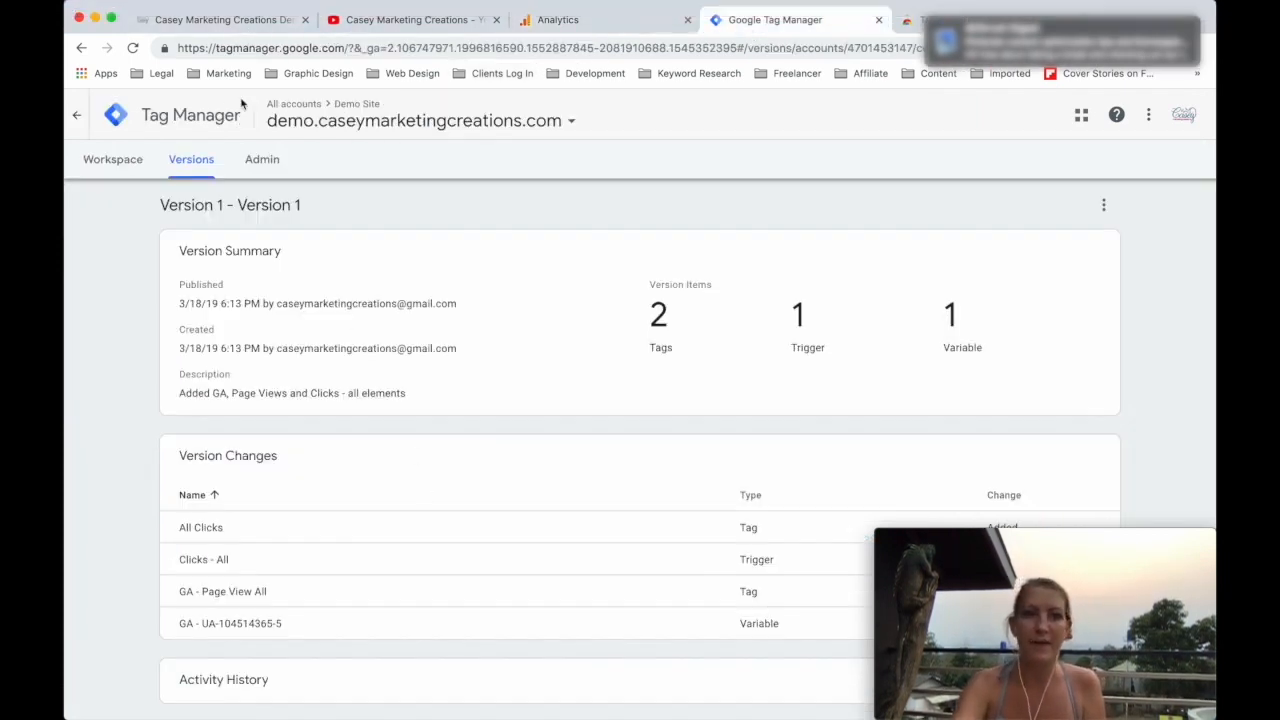
click(123, 164)
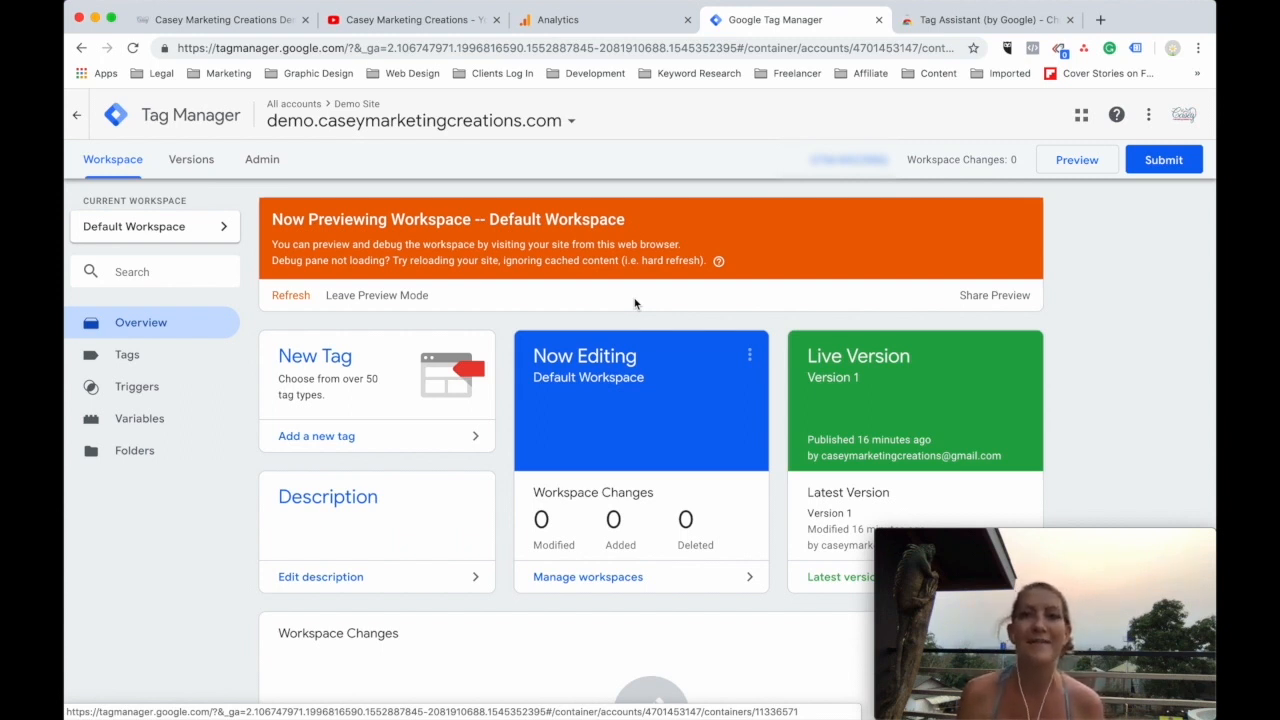
mouse_move(957, 6)
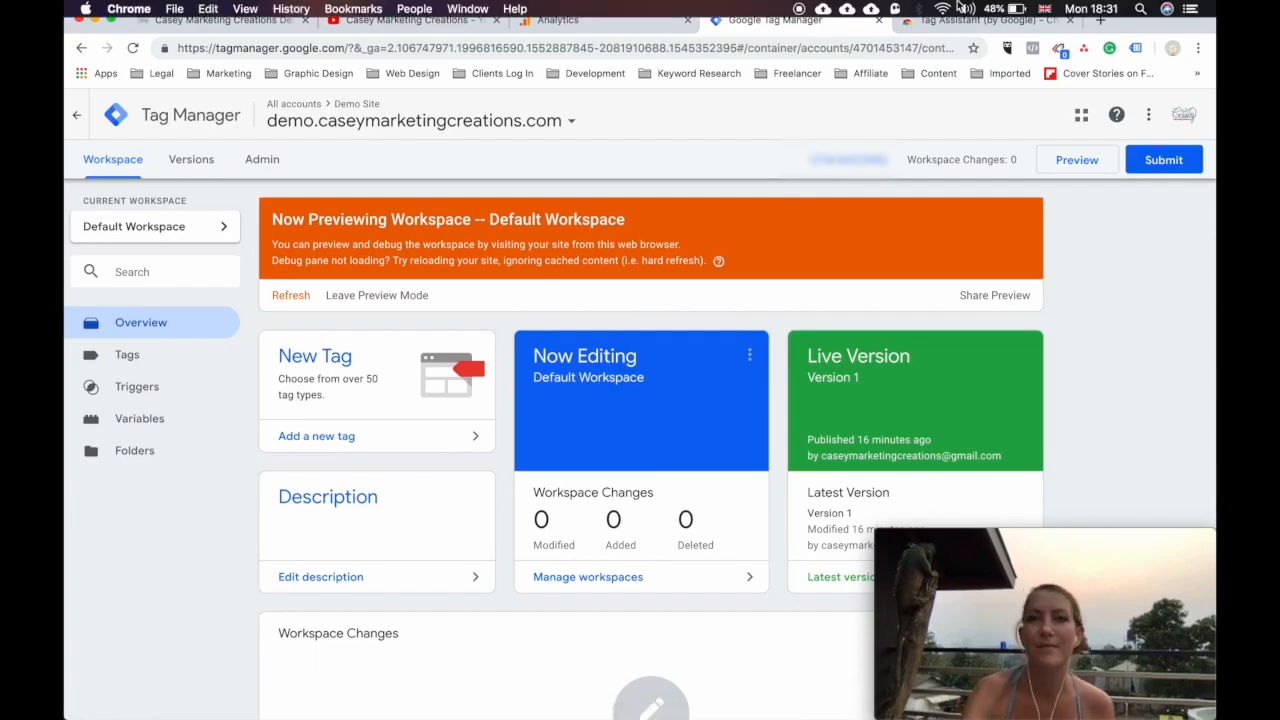